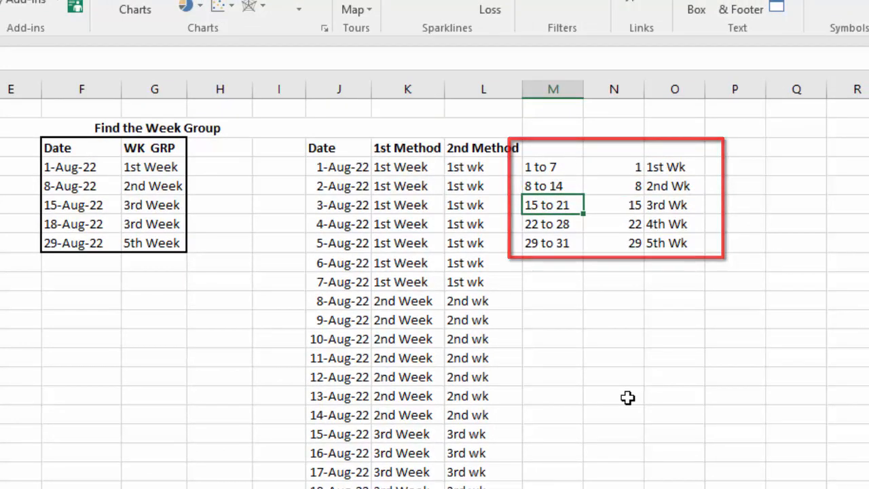
# - Change the first date in the Find the Week Group table, cell F4, to 8/15/2022
pyautogui.press('Down')
pyautogui.press('Left')
pyautogui.press('Left')
pyautogui.press('Left')
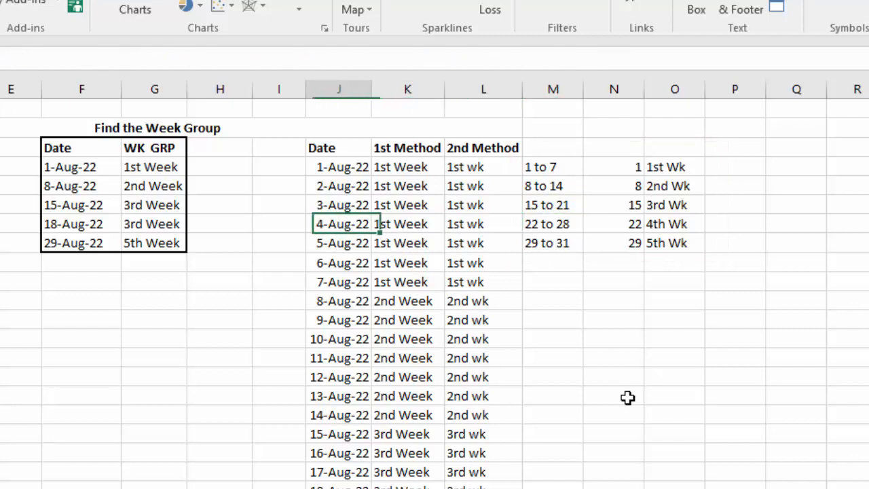
pyautogui.press('Left')
pyautogui.press('Left')
pyautogui.press('Down')
pyautogui.press('Left')
pyautogui.press('Left')
pyautogui.press('Down')
pyautogui.press('Up')
pyautogui.press('Up')
pyautogui.press('Up')
pyautogui.press('Up')
pyautogui.press('Up')
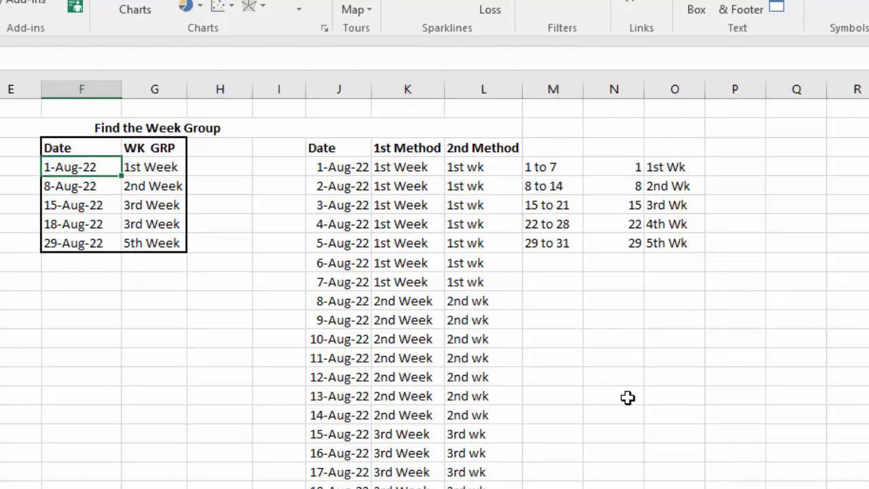
pyautogui.press('Down')
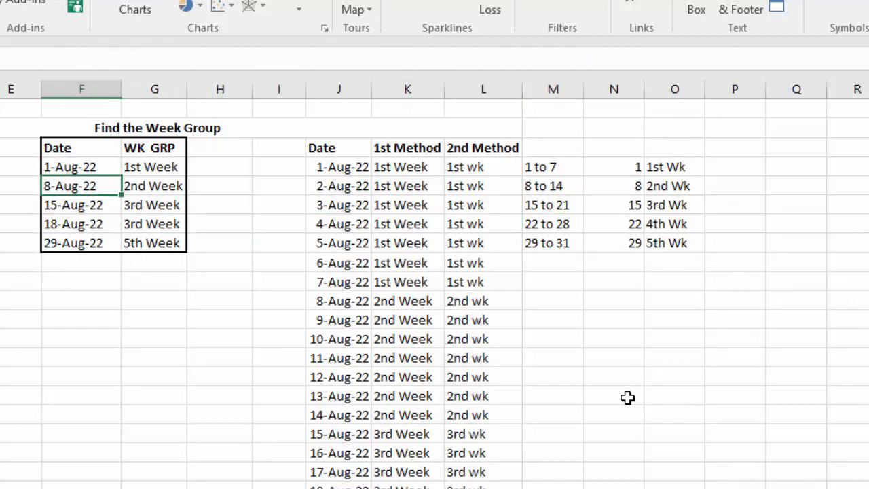
pyautogui.press('Up')
pyautogui.press('Up')
pyautogui.press('Down')
pyautogui.press('F2')
pyautogui.press('Left')
pyautogui.press('Left')
pyautogui.press('Left')
pyautogui.press('Left')
pyautogui.press('Left')
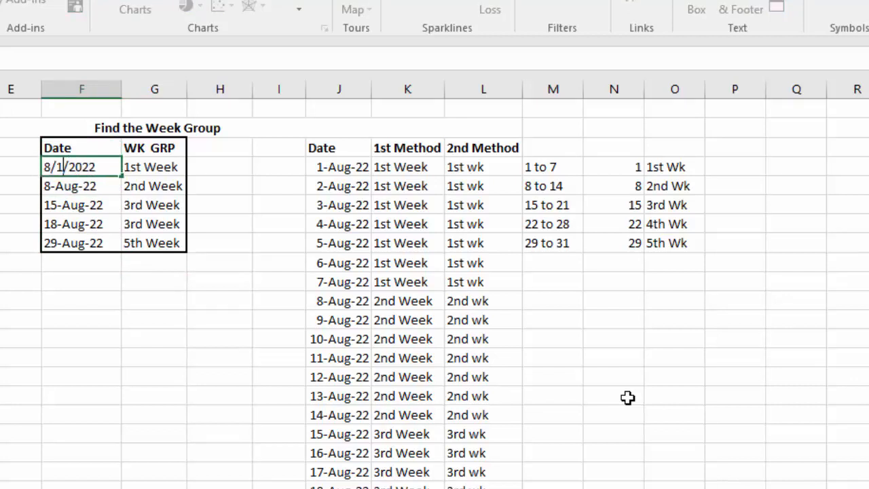
pyautogui.write('5')
pyautogui.press('Return')
pyautogui.press('Up')
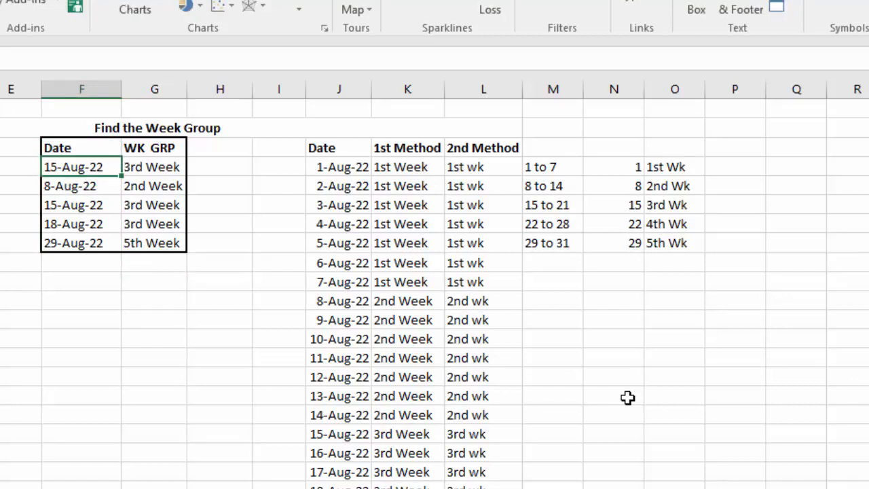
# - Set the day of the date in F4 back to 01, making it 1 August 2022
pyautogui.press('F2')
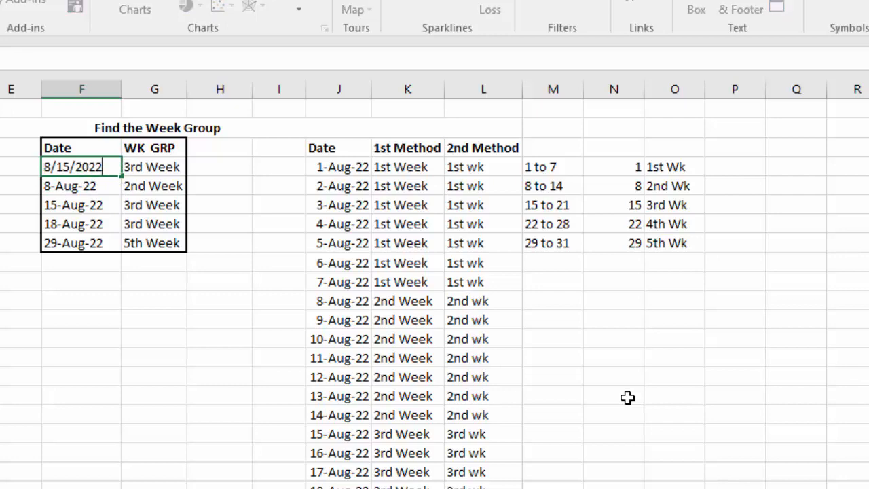
pyautogui.press('Left')
pyautogui.press('Left')
pyautogui.press('Left')
pyautogui.press('Left')
pyautogui.press('Left')
pyautogui.hotkey('shift', 'Left')
pyautogui.hotkey('shift', 'Left')
pyautogui.write('01')
pyautogui.press('Return')
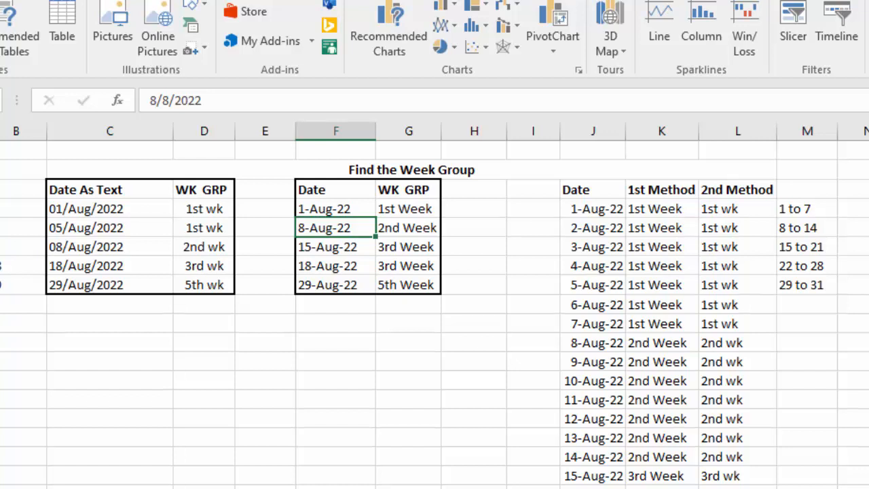
# - Enter the formula =DAY(F4) in cell H4 beside the week group table
pyautogui.press('Right')
pyautogui.press('Right')
pyautogui.press('Up')
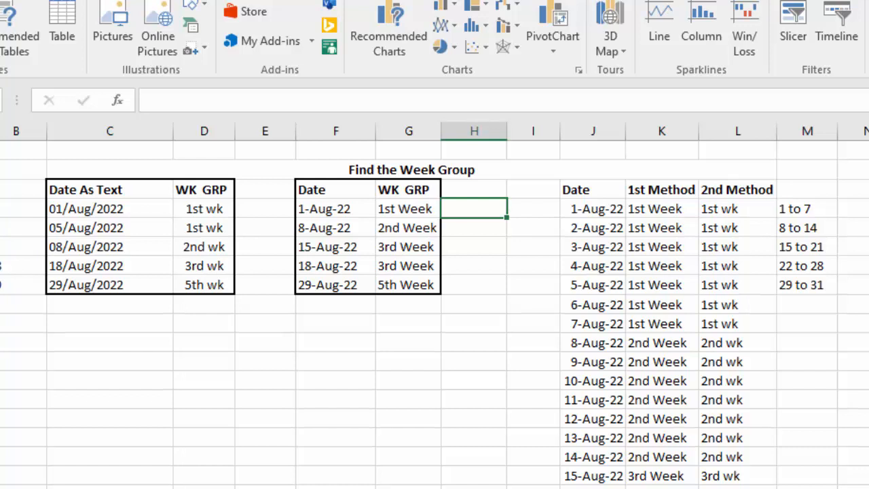
pyautogui.write('=day')
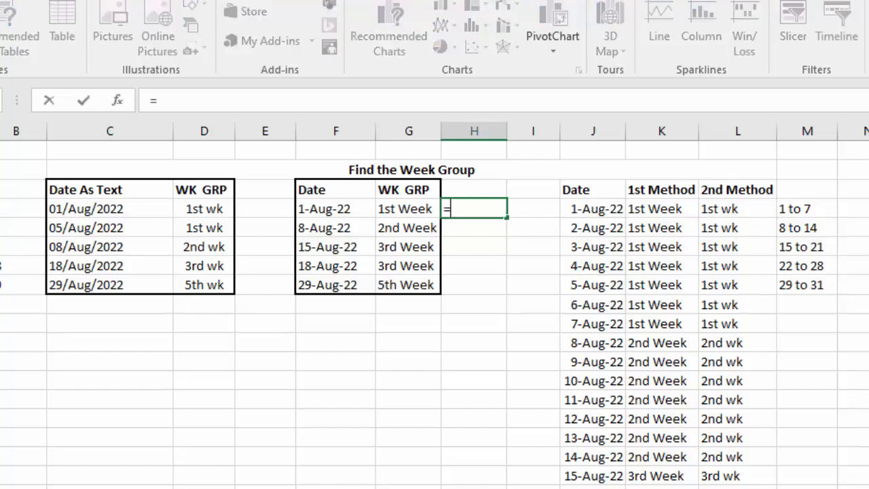
pyautogui.press('Tab')
pyautogui.press('Left')
pyautogui.press('Left')
pyautogui.press('Left')
pyautogui.press('Return')
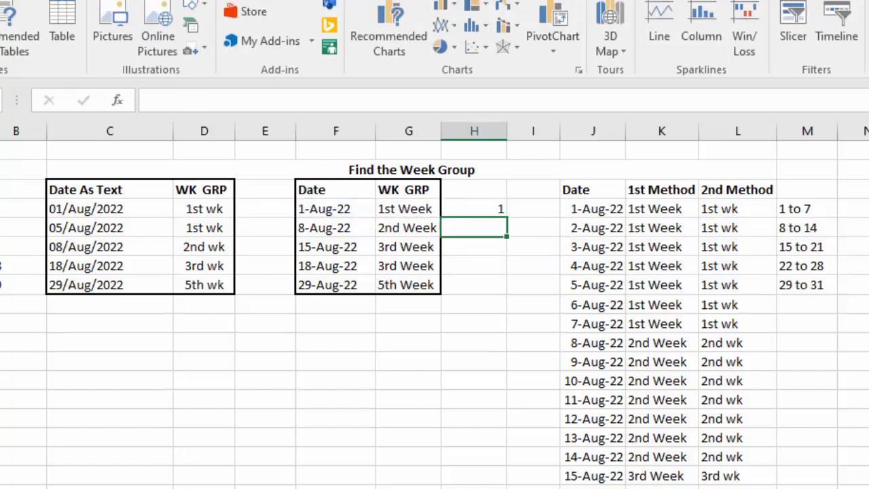
# - Fill the DAY formula from H4 down through H8, covering all five dates in the table
pyautogui.press('Up')
pyautogui.hotkey('shift', 'Down')
pyautogui.hotkey('shift', 'Down')
pyautogui.hotkey('shift', 'Down')
pyautogui.hotkey('shift', 'Down')
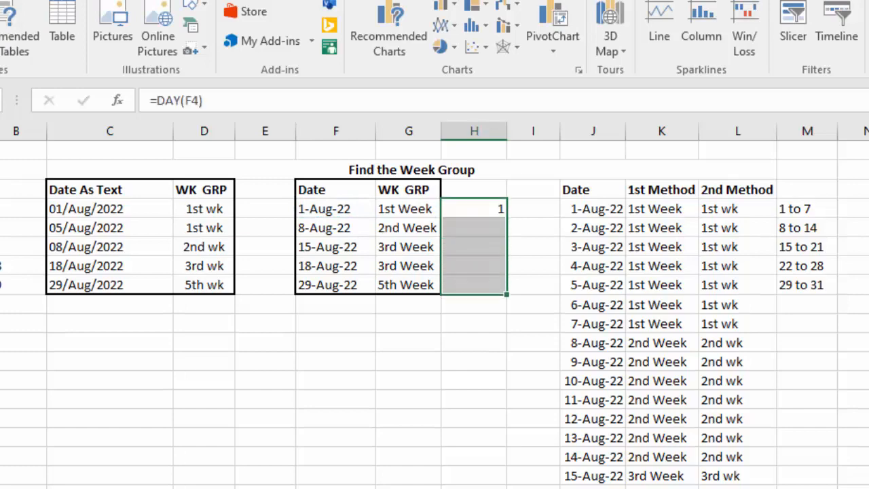
pyautogui.hotkey('ctrl', 'd')
pyautogui.press('Down')
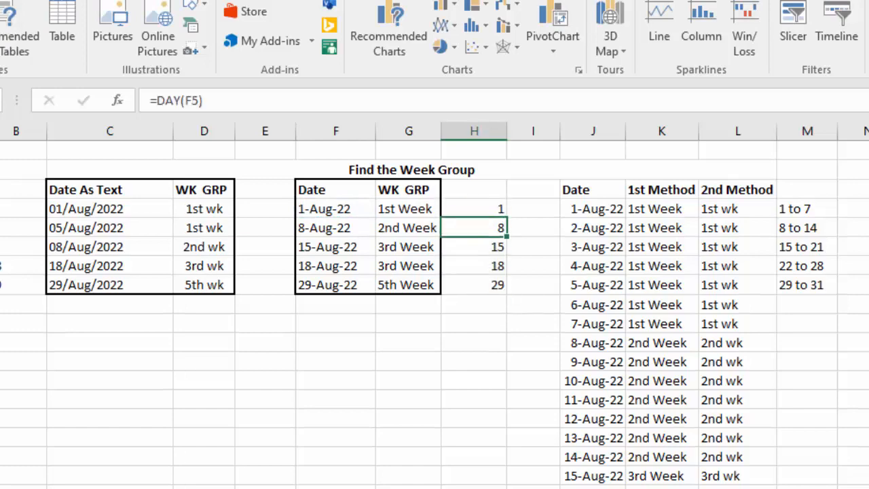
# - Reopen the formula in H4 for editing and insert an IF function in front of DAY(F4)
pyautogui.press('Up')
pyautogui.press('Right')
pyautogui.press('Right')
pyautogui.hotkey('ctrl', 'space')
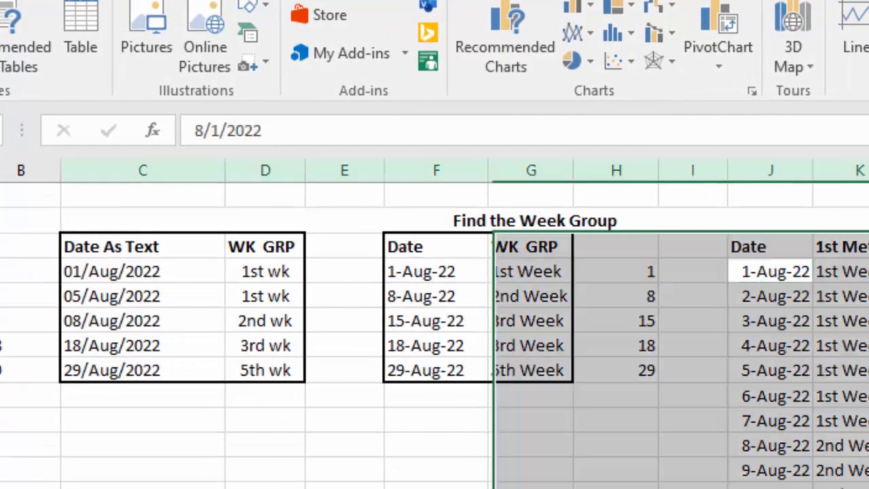
pyautogui.press('Left')
pyautogui.press('Down')
pyautogui.press('Up')
pyautogui.press('Left')
pyautogui.press('F2')
pyautogui.press('Left')
pyautogui.press('Left')
pyautogui.press('Left')
pyautogui.press('Left')
pyautogui.press('Left')
pyautogui.press('Left')
pyautogui.press('Left')
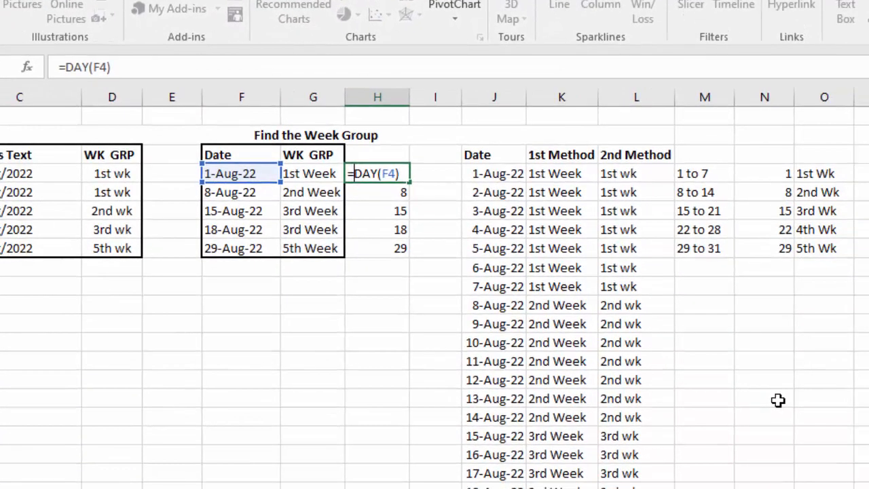
pyautogui.write('if')
pyautogui.press('Tab')
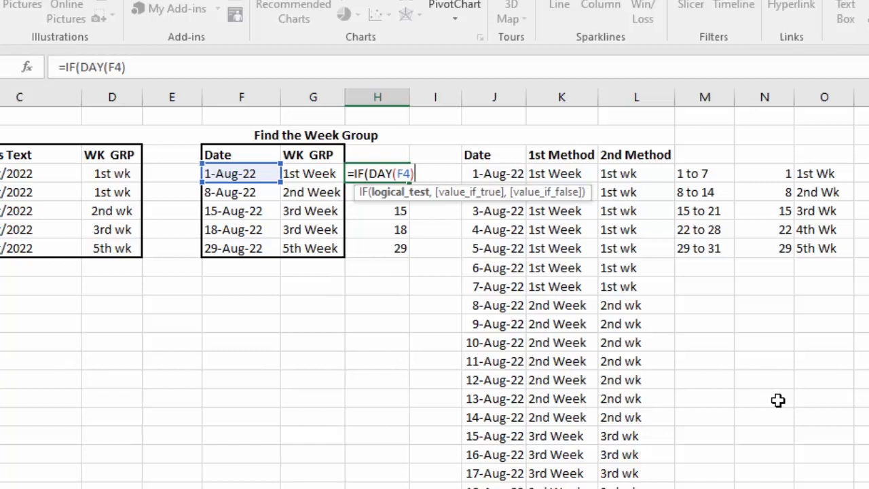
# - Complete the IF test in H4 as DAY(F4)<8 and return "1st week" when it is true
pyautogui.write('<8,"')
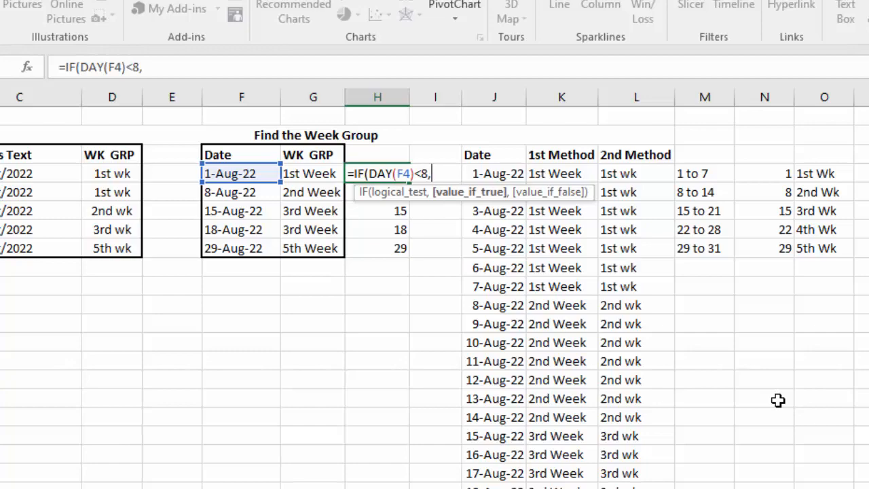
pyautogui.write('is')
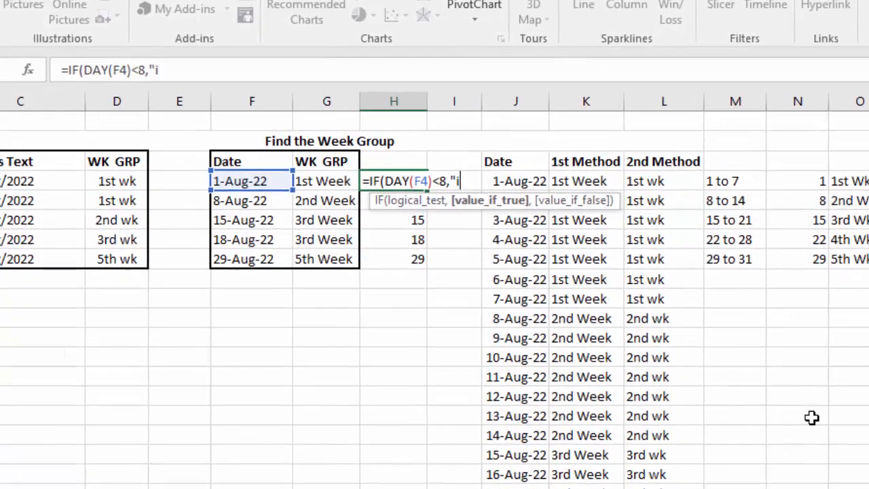
pyautogui.press('BackSpace')
pyautogui.press('BackSpace')
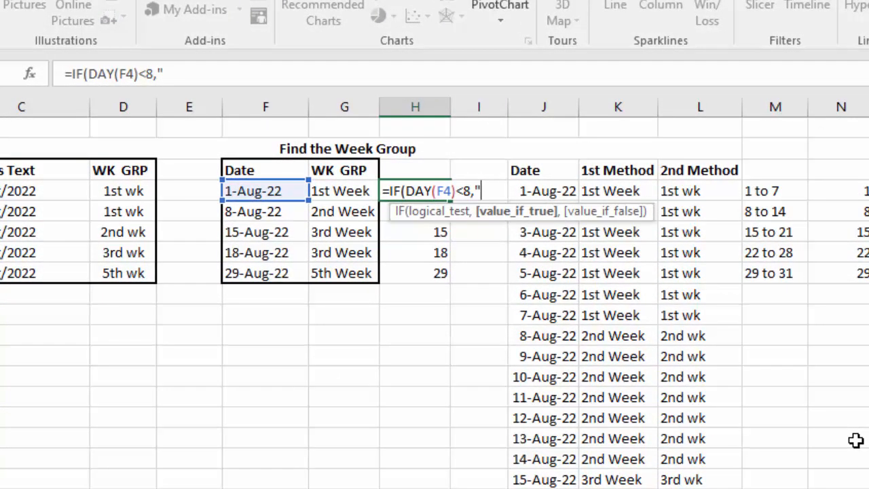
pyautogui.write('1')
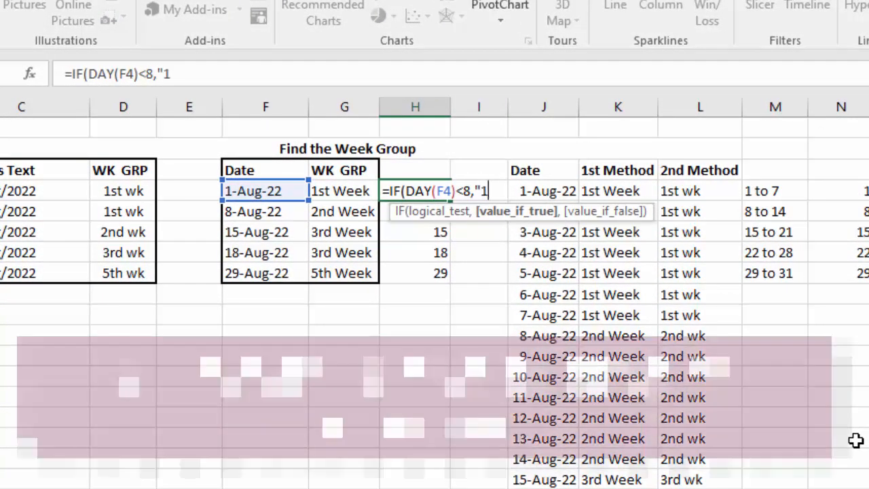
pyautogui.write('st week')
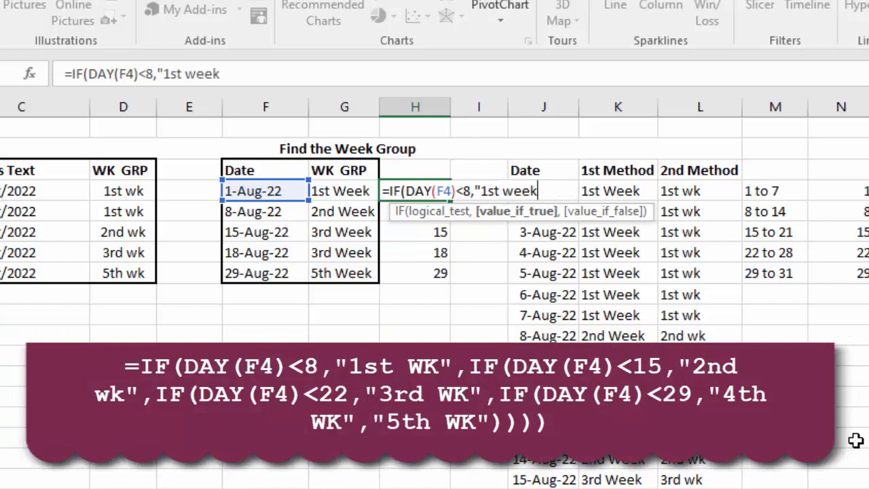
pyautogui.write('",')
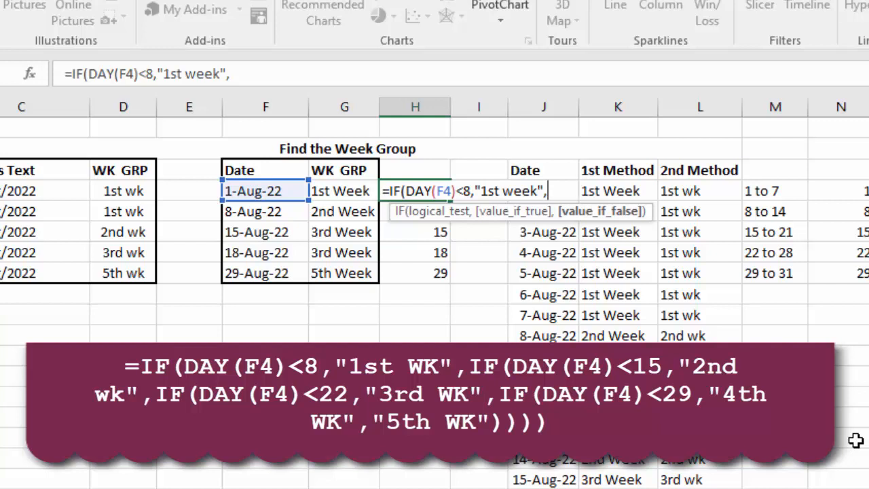
# - Start a second, nested IF as the value-if-false argument of the H4 formula
pyautogui.write('if')
pyautogui.press('Tab')
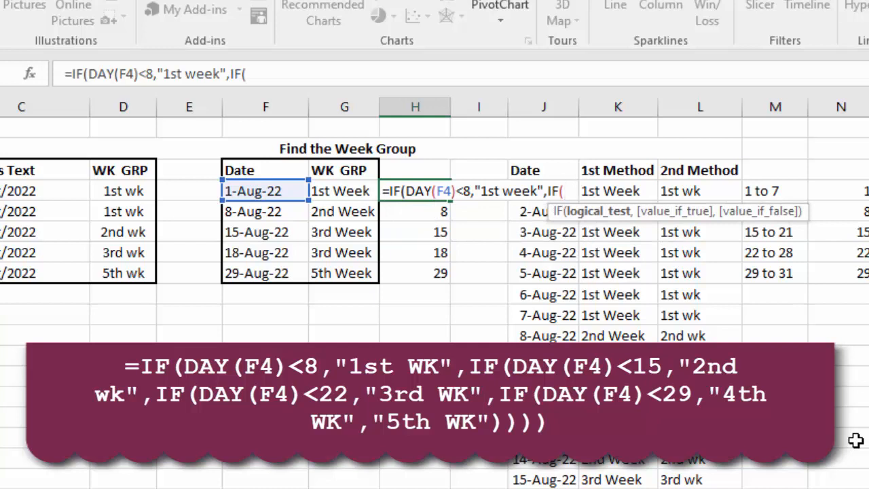
pyautogui.press('Left')
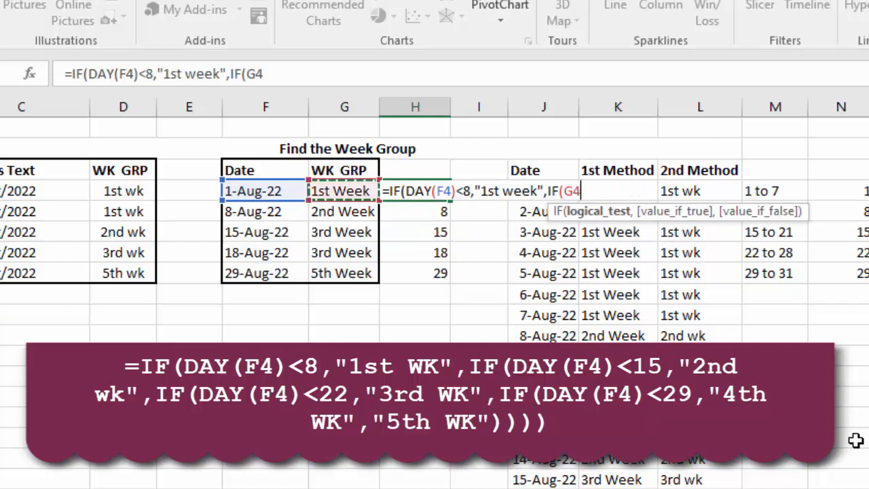
pyautogui.press('Left')
pyautogui.press('Left')
pyautogui.press('Left')
pyautogui.press('Left')
pyautogui.press('Right')
pyautogui.press('Right')
pyautogui.press('F2')
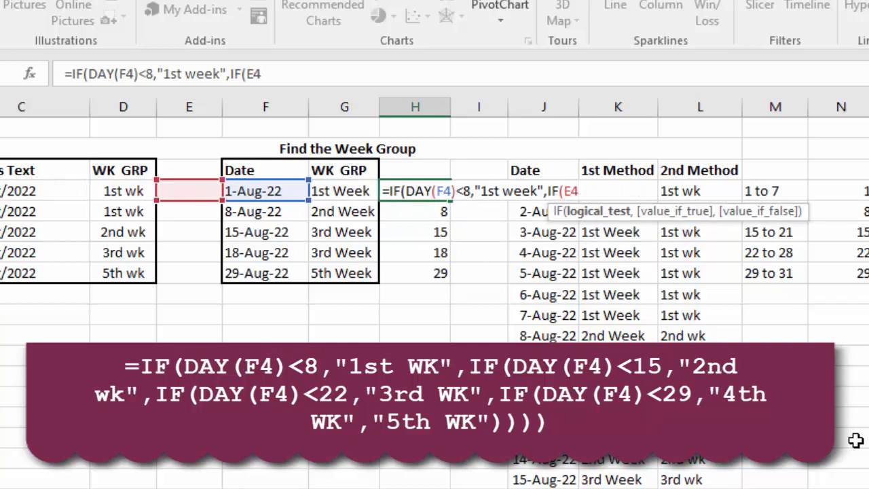
# - Copy DAY(F4) from the first IF test and paste it over the stray E4 reference in the nested IF
pyautogui.press('Left')
pyautogui.press('Left')
pyautogui.press('Left')
pyautogui.press('Left')
pyautogui.press('Left')
pyautogui.press('Left')
pyautogui.press('Left')
pyautogui.press('Left')
pyautogui.press('Left')
pyautogui.press('Left')
pyautogui.press('Left')
pyautogui.press('Left')
pyautogui.press('Left')
pyautogui.press('Left')
pyautogui.press('Left')
pyautogui.press('Left')
pyautogui.press('Left')
pyautogui.press('Left')
pyautogui.press('Left')
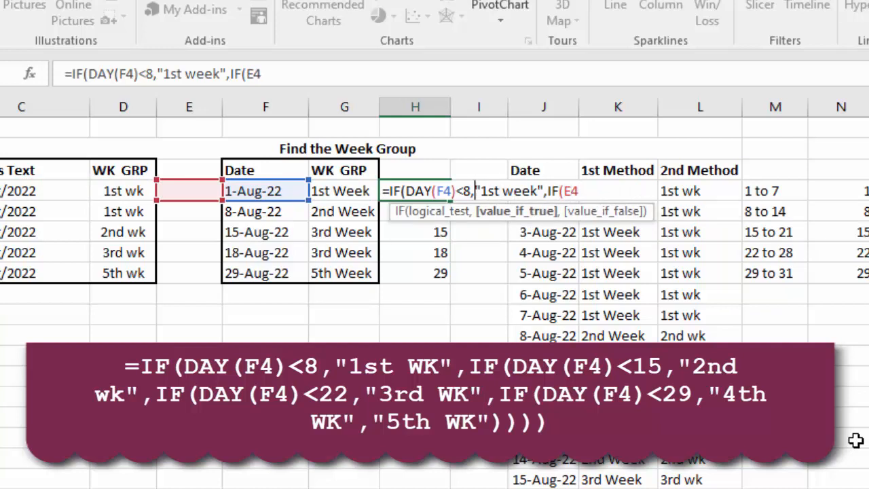
pyautogui.hotkey('shift', 'Left')
pyautogui.hotkey('shift', 'Left')
pyautogui.hotkey('shift', 'Left')
pyautogui.hotkey('shift', 'Left')
pyautogui.hotkey('shift', 'Left')
pyautogui.hotkey('shift', 'Left')
pyautogui.hotkey('shift', 'Left')
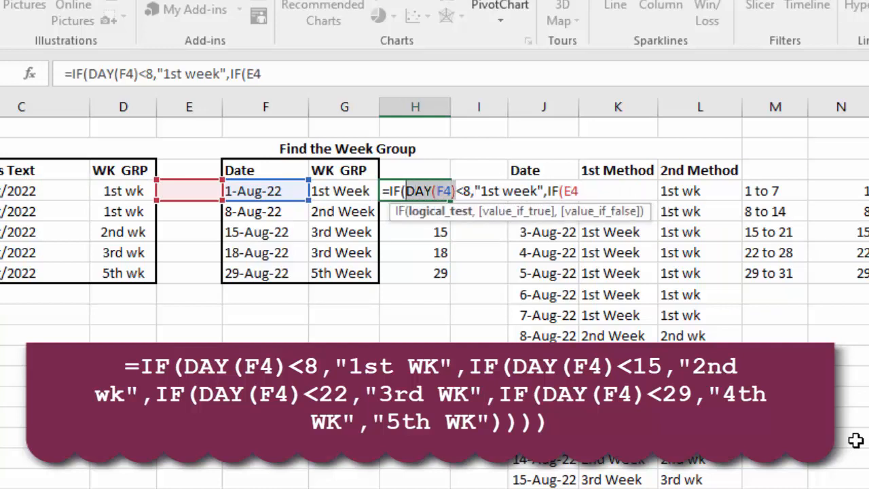
pyautogui.press('Right')
pyautogui.press('Right')
pyautogui.press('Right')
pyautogui.press('Right')
pyautogui.press('Right')
pyautogui.press('Right')
pyautogui.press('Right')
pyautogui.press('Right')
pyautogui.press('Right')
pyautogui.press('Right')
pyautogui.press('Right')
pyautogui.press('Right')
pyautogui.press('Right')
pyautogui.press('Right')
pyautogui.press('Right')
pyautogui.press('Right')
pyautogui.press('Right')
pyautogui.press('Right')
pyautogui.press('Right')
pyautogui.press('Right')
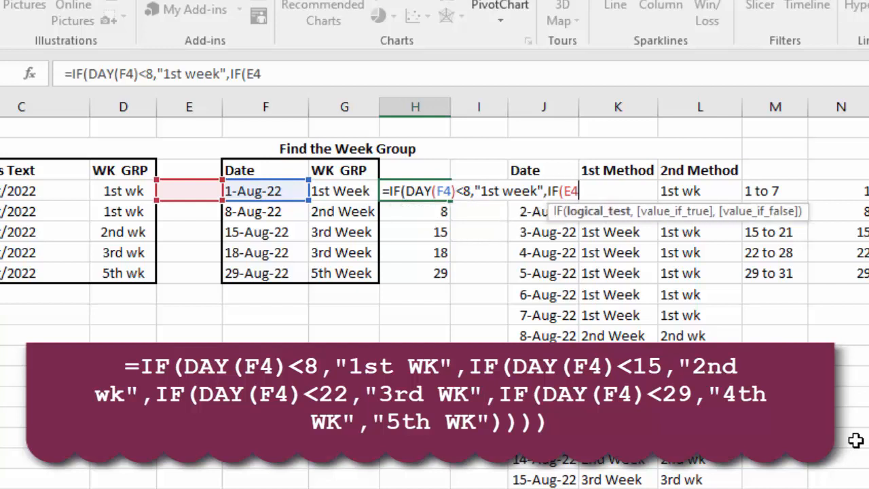
pyautogui.hotkey('shift', 'Left')
pyautogui.hotkey('shift', 'Left')
pyautogui.hotkey('ctrl', 'v')
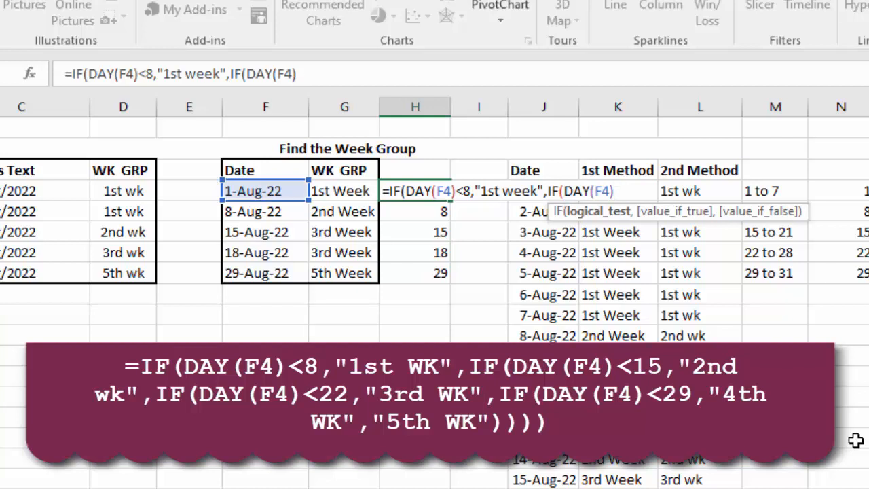
# - Complete the second IF test as DAY(F4)<15 and return "2nd wk" when it is true
pyautogui.write('<15')
pyautogui.write(',"')
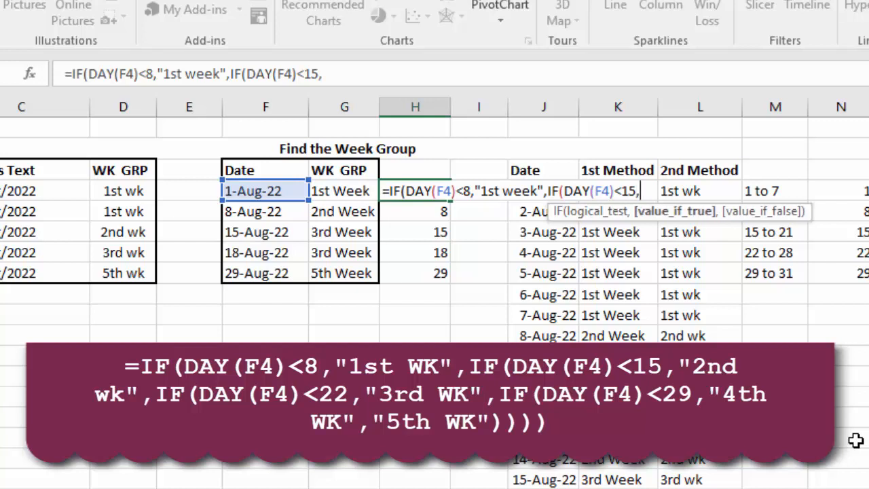
pyautogui.write('2nd wk",')
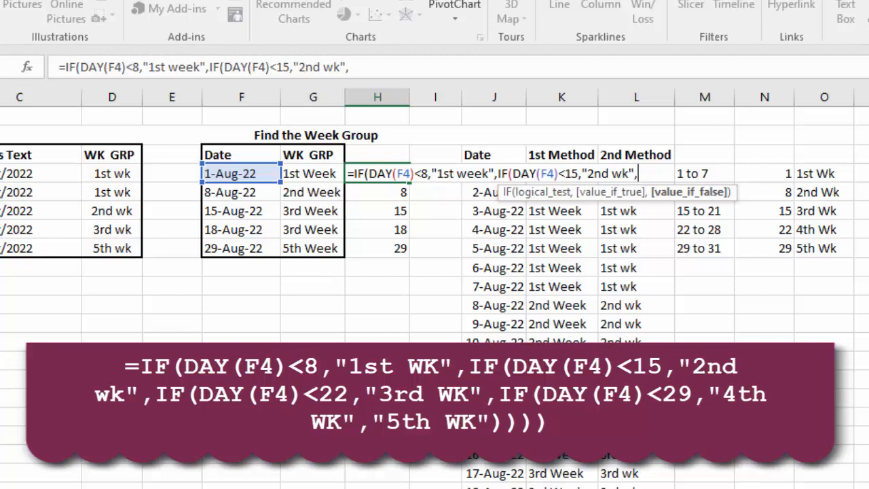
# - Nest a third IF in the H4 formula that tests DAY(F4)<22 and returns "3rd WK"
pyautogui.write('if')
pyautogui.press('Tab')
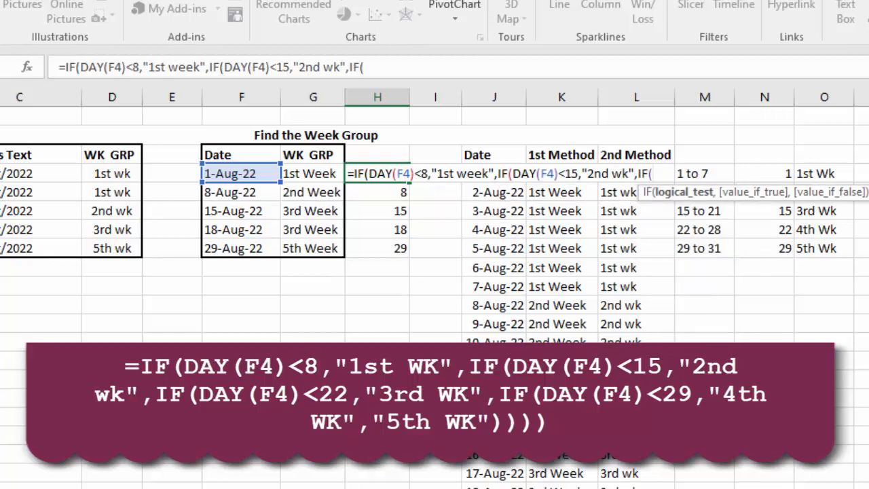
pyautogui.write('DAY(F4)<')
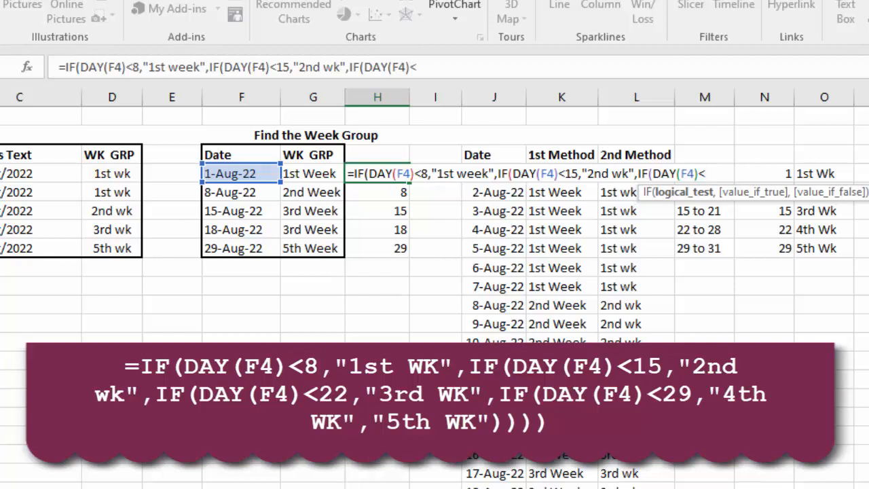
pyautogui.write('22')
pyautogui.write(',')
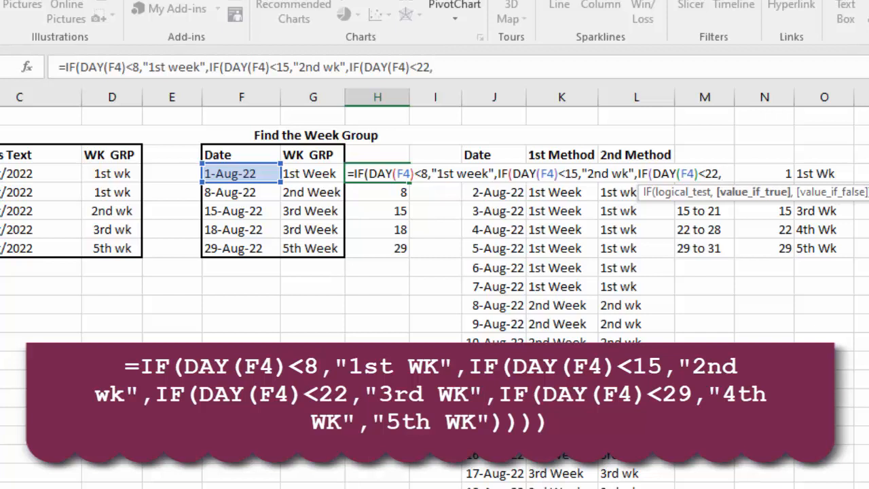
pyautogui.write('"3rd WK"')
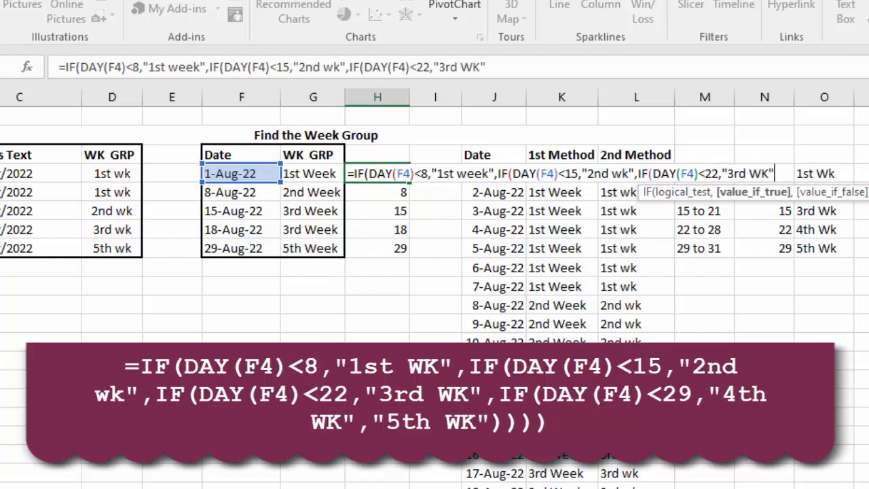
pyautogui.write(',')
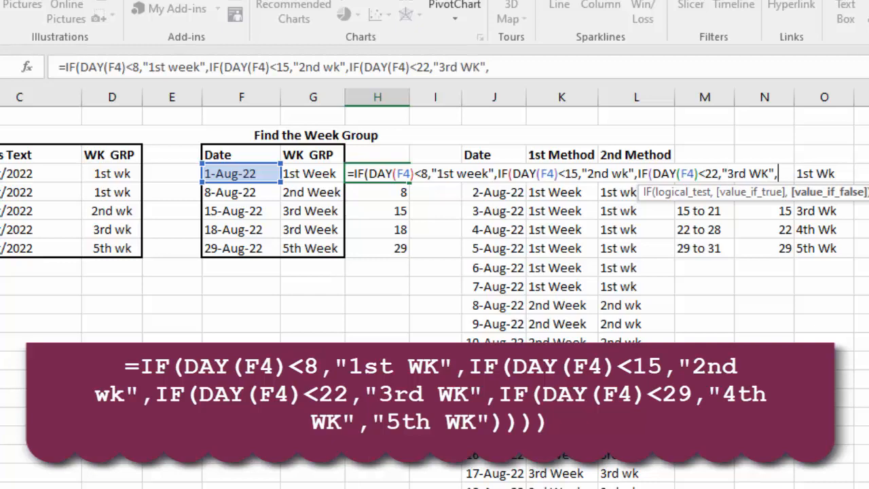
# - Nest a fourth IF in the H4 formula that tests DAY(F4)<29 and returns "4th WK" when true
pyautogui.write('if')
pyautogui.press('Tab')
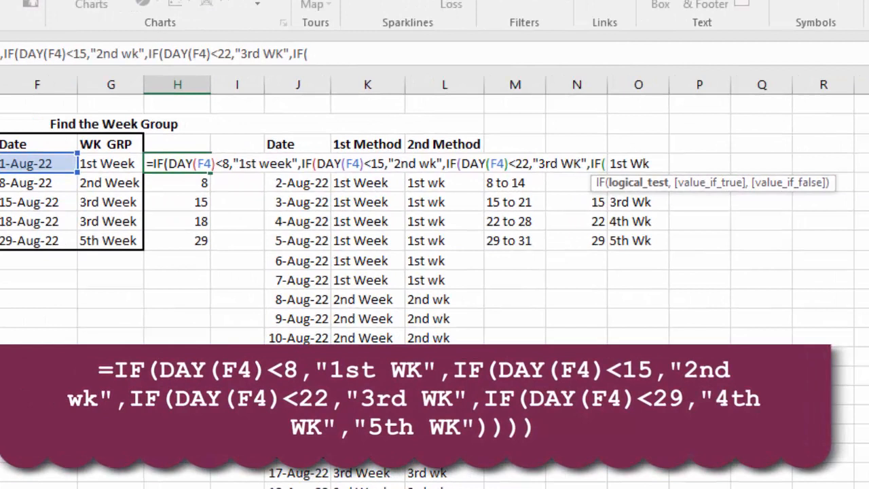
pyautogui.write('DAY(F4)')
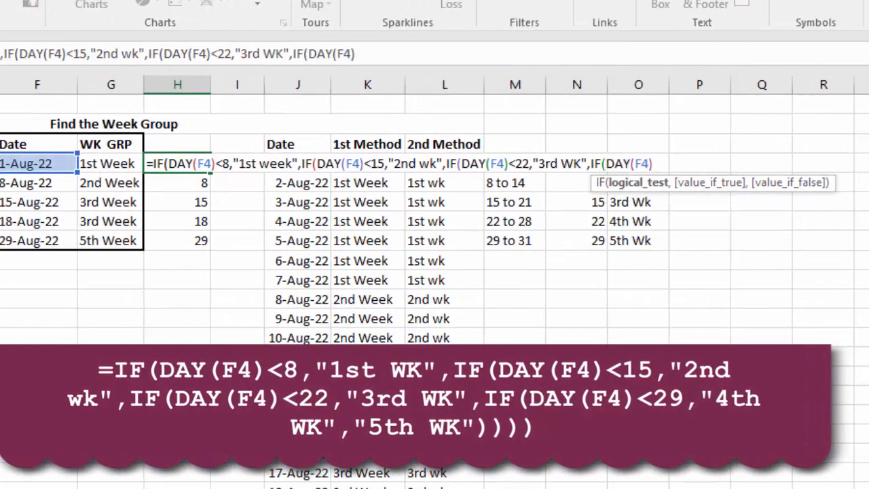
pyautogui.write('<29,')
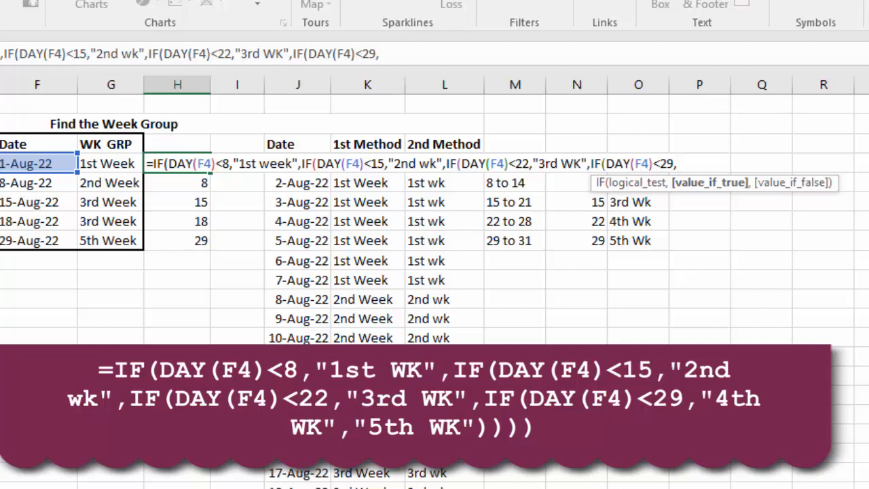
pyautogui.write('"4th Wk')
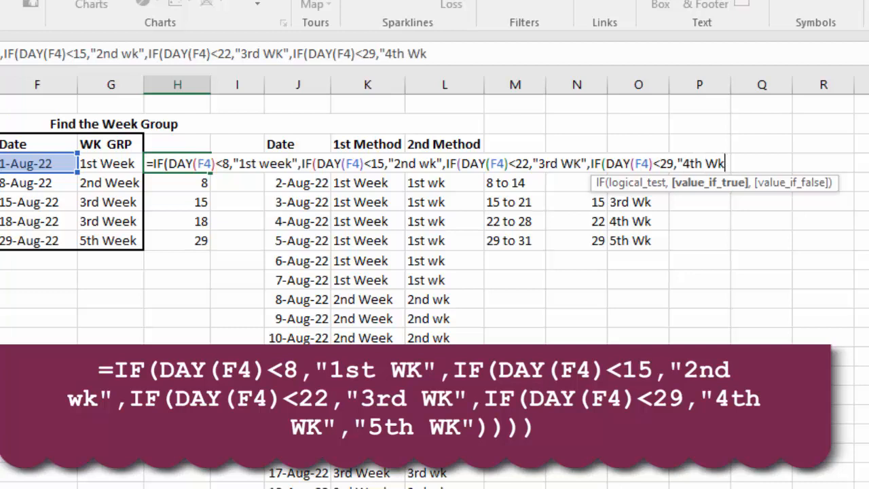
pyautogui.press('BackSpace')
pyautogui.write('K",')
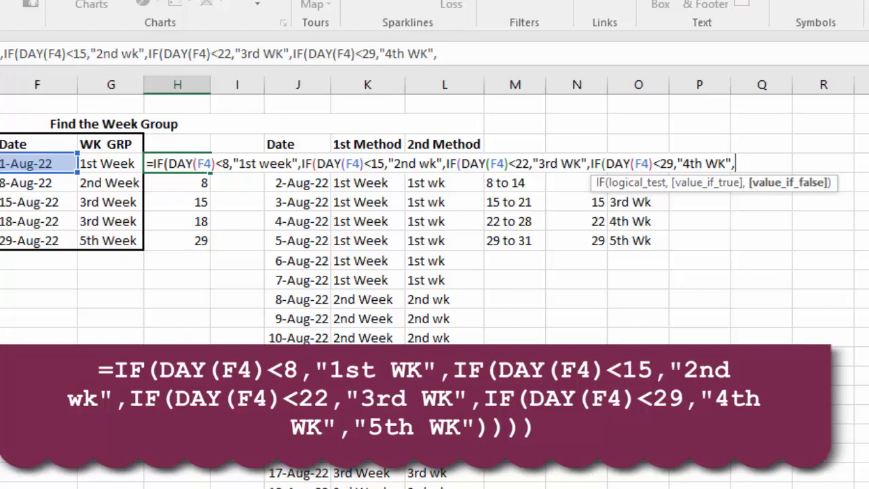
# - Return "5th WK" as the final value-if-false argument, close all four IFs and commit the H4 formula
pyautogui.write('"')
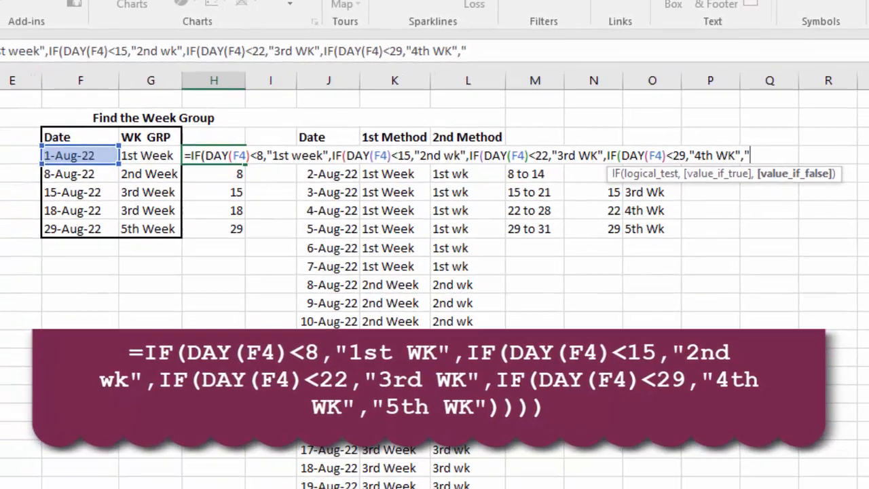
pyautogui.write('5th WK"')
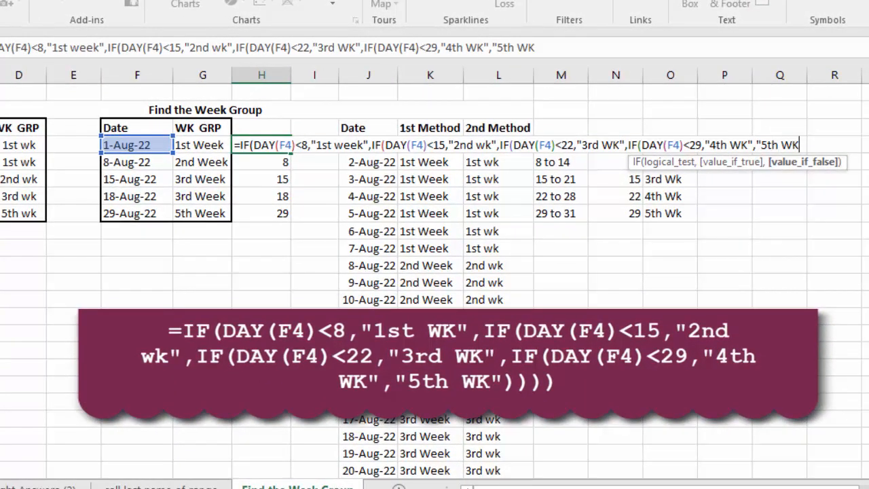
pyautogui.write('))))')
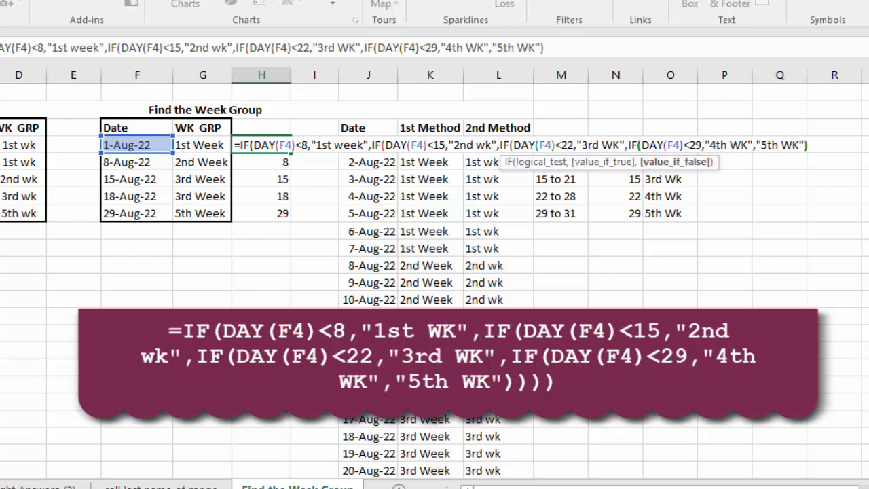
pyautogui.press('Return')
# - Fill the H4 week group formula down through H8
pyautogui.press('Up')
pyautogui.hotkey('shift', 'Down')
pyautogui.hotkey('shift', 'Down')
pyautogui.hotkey('shift', 'Down')
pyautogui.hotkey('shift', 'Down')
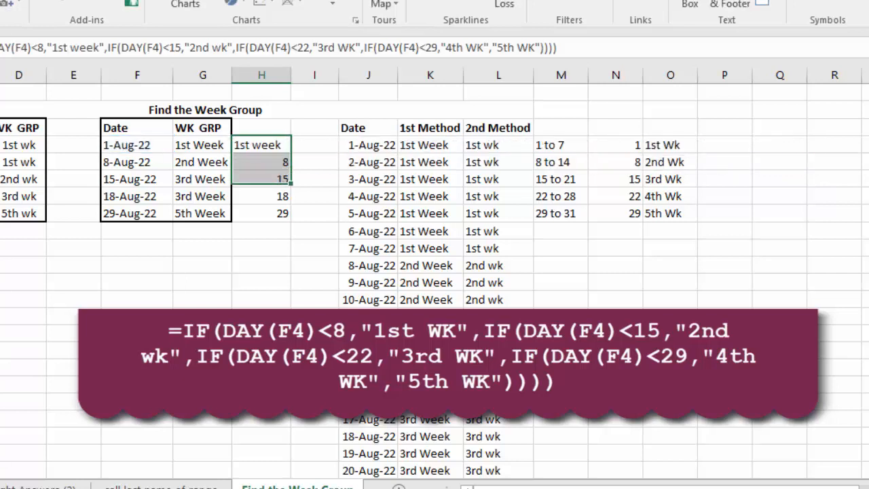
pyautogui.hotkey('ctrl', 'd')
pyautogui.press('Down')
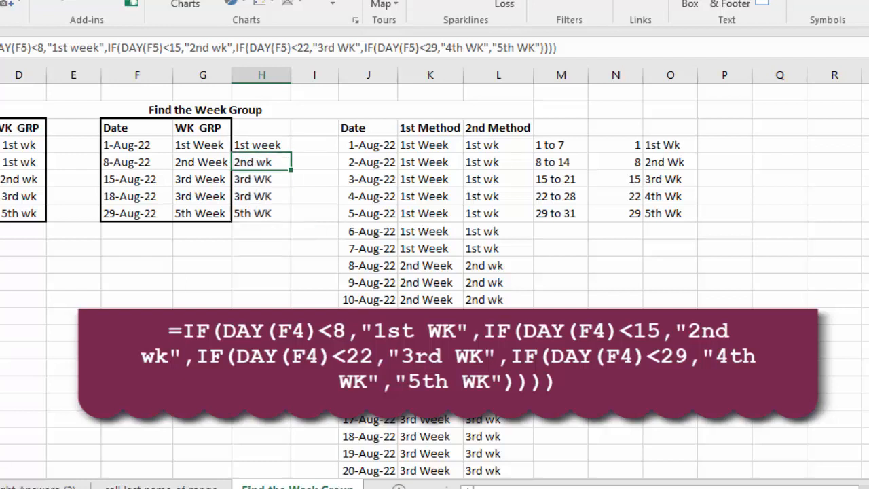
# - Compare the filled week groups in column H with the dates in F4:F8
pyautogui.press('Left')
pyautogui.press('Left')
pyautogui.press('Left')
pyautogui.press('Up')
pyautogui.press('Right')
pyautogui.press('Down')
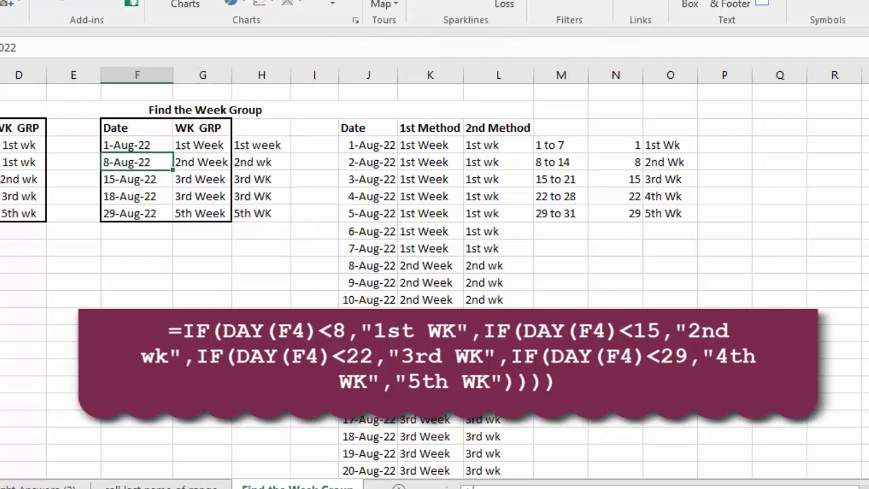
pyautogui.press('Down')
pyautogui.press('Down')
pyautogui.press('Down')
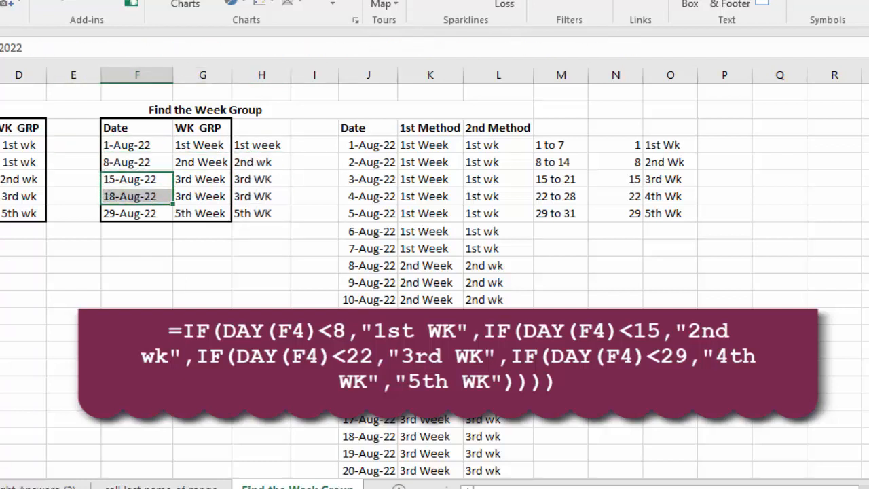
# - Change the date in F7 to 8/16/2022 to test the week group formula
pyautogui.press('Up')
pyautogui.press('F2')
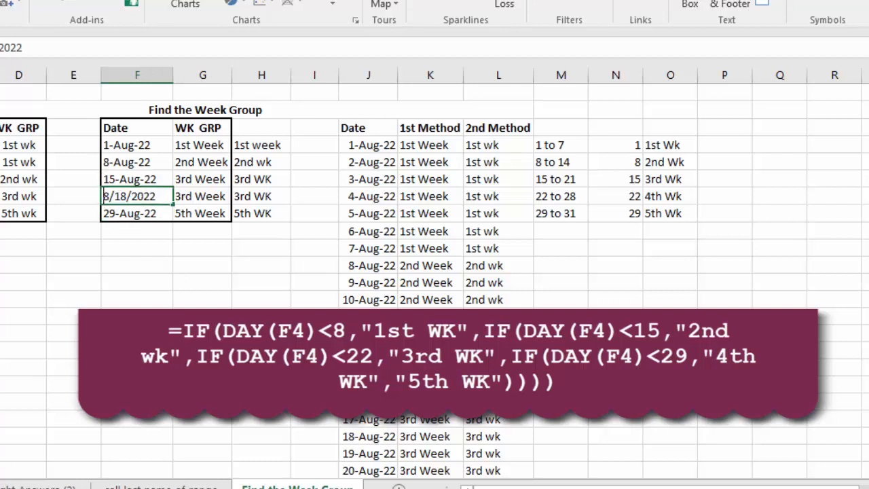
pyautogui.press('Left')
pyautogui.press('Left')
pyautogui.press('Left')
pyautogui.press('Left')
pyautogui.press('Left')
pyautogui.press('Left')
pyautogui.press('Left')
pyautogui.hotkey('shift', 'Right')
pyautogui.hotkey('shift', 'Right')
pyautogui.write('1')
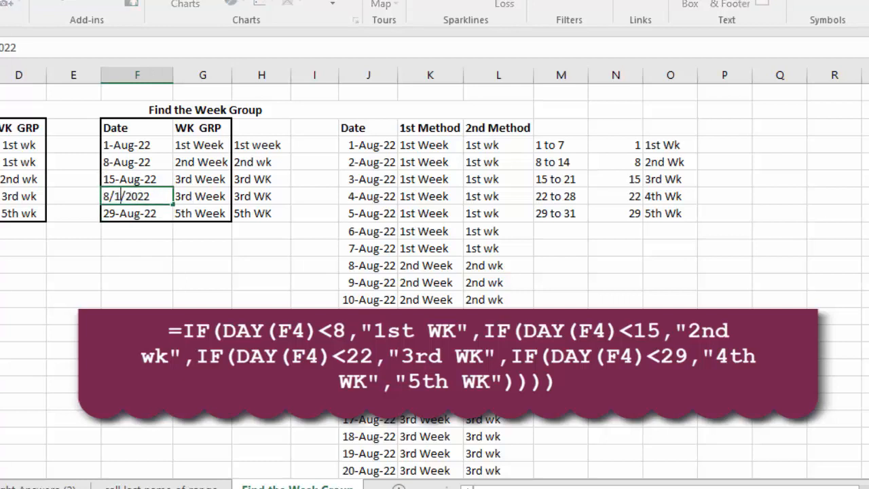
pyautogui.write('6')
pyautogui.press('Return')
pyautogui.press('Up')
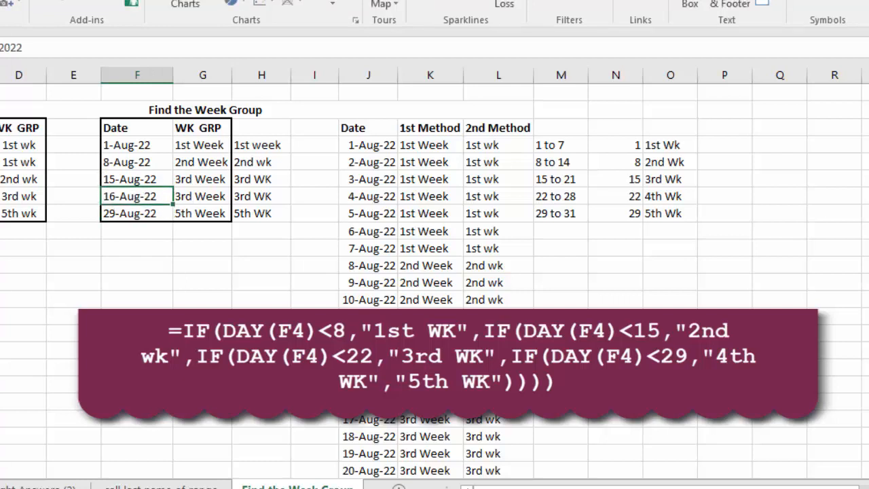
# - Change the date in F7 to 8/23/2022 and check the week group in H7
pyautogui.doubleClick(150, 196)
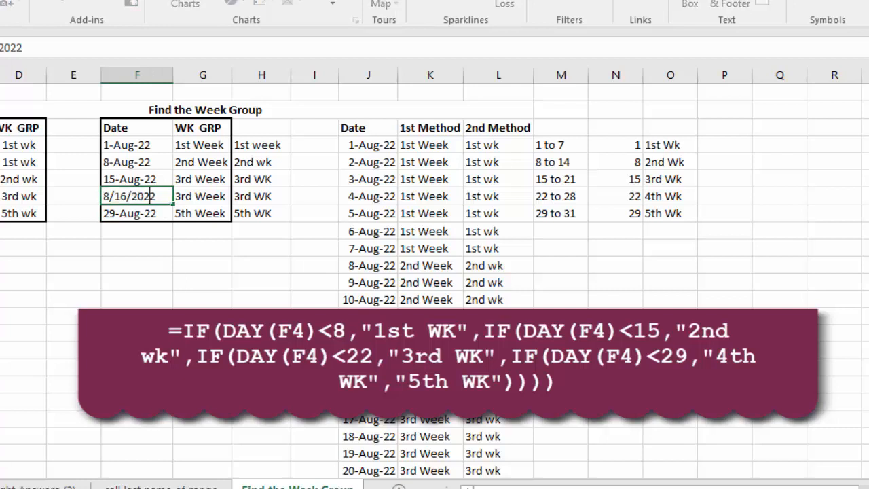
pyautogui.press('Left')
pyautogui.press('Left')
pyautogui.press('Left')
pyautogui.hotkey('shift', 'Right')
pyautogui.hotkey('shift', 'Right')
pyautogui.write('23')
pyautogui.press('Return')
pyautogui.press('Up')
pyautogui.press('Right')
pyautogui.press('Right')
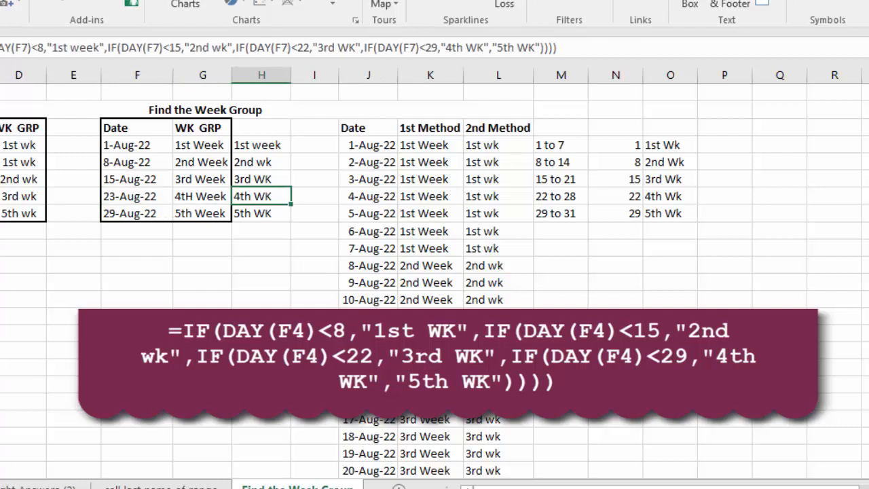
# - Edit the H4 formula so that the first IF returns "1st WK" when true
pyautogui.press('Up')
pyautogui.press('Up')
pyautogui.press('Up')
pyautogui.press('Down')
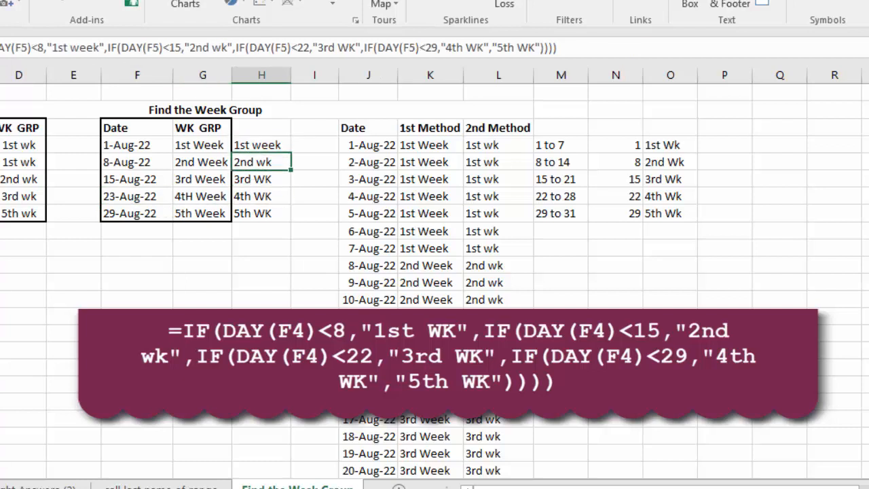
pyautogui.press('Up')
pyautogui.press('F2')
pyautogui.press('Left')
pyautogui.press('Left')
pyautogui.press('Left')
pyautogui.press('Left')
pyautogui.press('Left')
pyautogui.press('Left')
pyautogui.press('Left')
pyautogui.press('Left')
pyautogui.press('Left')
pyautogui.press('Left')
pyautogui.press('Left')
pyautogui.press('Left')
pyautogui.press('Left')
pyautogui.press('Left')
pyautogui.press('Left')
pyautogui.press('Left')
pyautogui.press('Left')
pyautogui.press('Left')
pyautogui.press('Left')
pyautogui.press('Left')
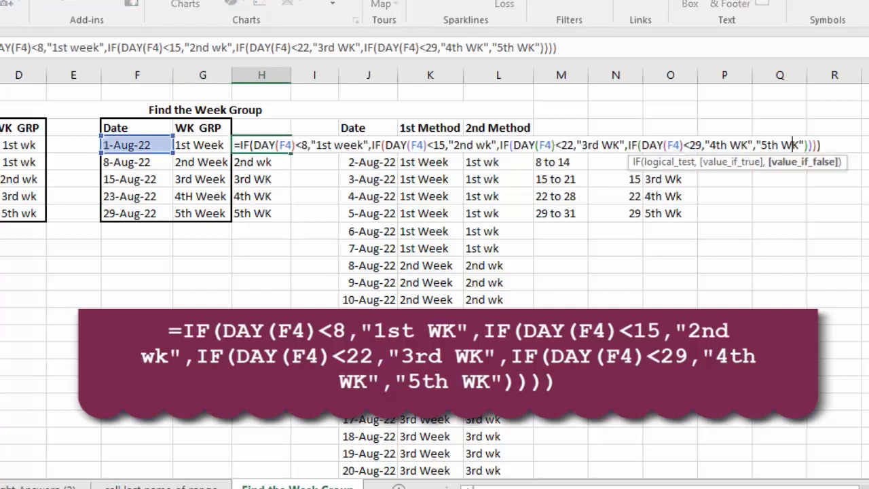
pyautogui.press('Left')
pyautogui.press('Left')
pyautogui.press('Left')
pyautogui.press('Left')
pyautogui.press('Left')
pyautogui.press('Left')
pyautogui.press('Left')
pyautogui.press('Left')
pyautogui.press('Left')
pyautogui.press('Left')
pyautogui.press('Left')
pyautogui.press('Left')
pyautogui.press('Left')
pyautogui.press('Left')
pyautogui.press('Left')
pyautogui.press('Left')
pyautogui.press('Left')
pyautogui.press('Left')
pyautogui.press('Left')
pyautogui.press('Left')
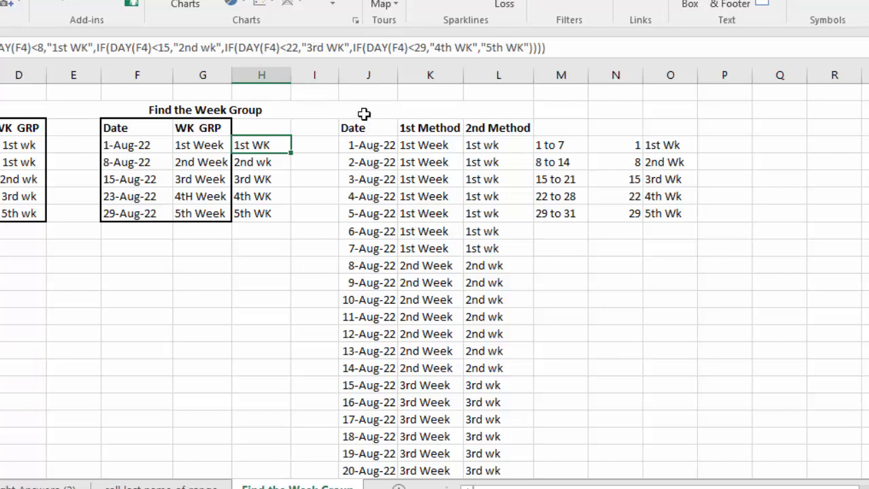
# - Hide columns J to L and put a thick outside border around the lookup table in N4:O8
pyautogui.click(378, 75)
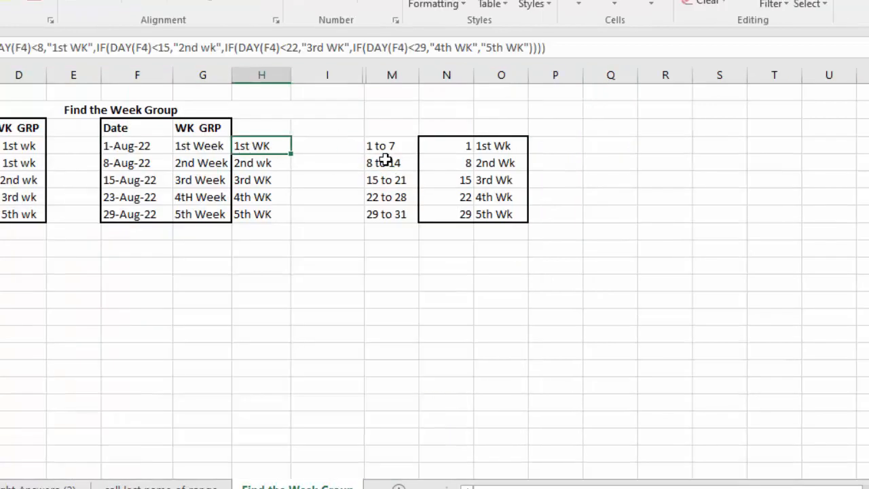
pyautogui.press('Down')
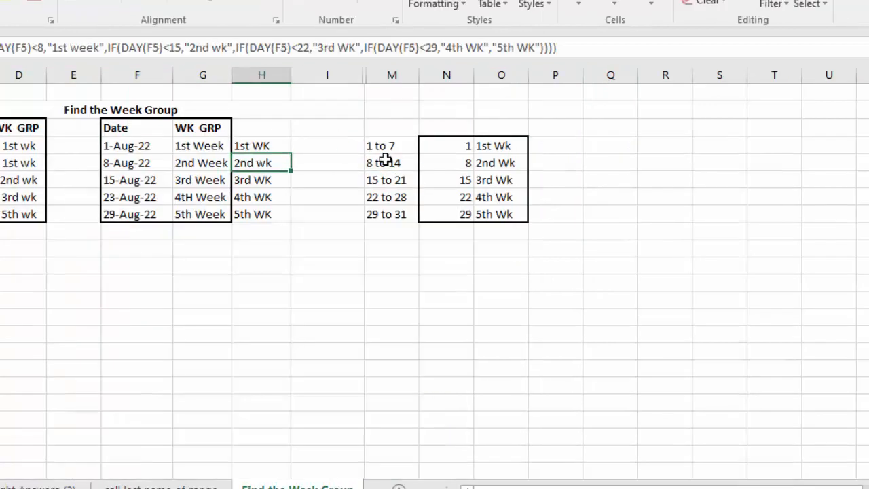
pyautogui.press('Up')
pyautogui.press('Right')
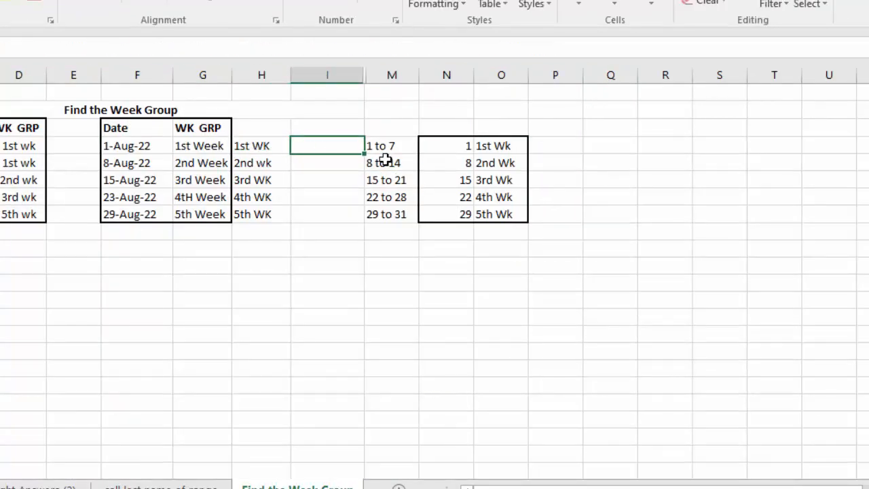
pyautogui.click(274, 147)
pyautogui.click(314, 148)
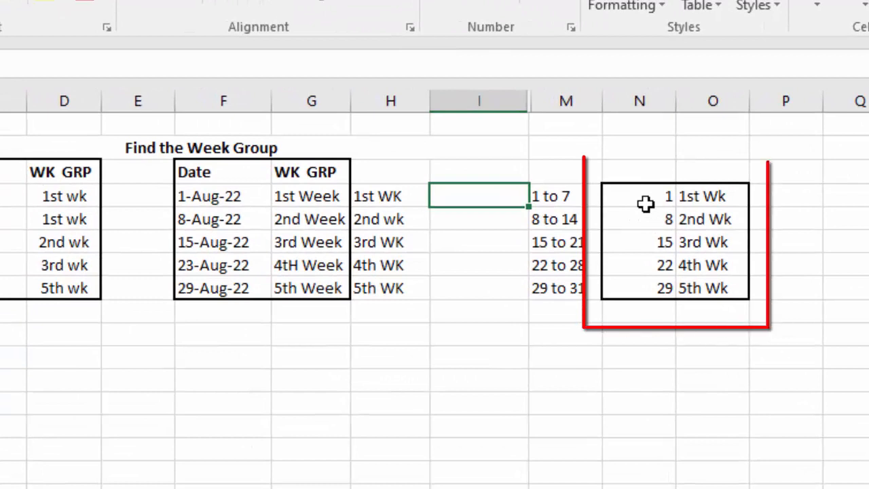
# - Examine the lookup table's start days in N4:N8 against the day ranges in M4:M8
pyautogui.click(645, 204)
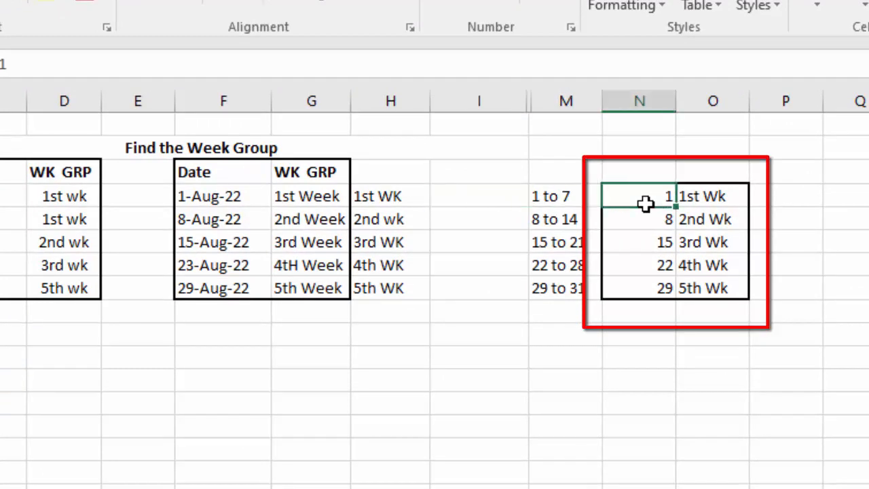
pyautogui.click(645, 221)
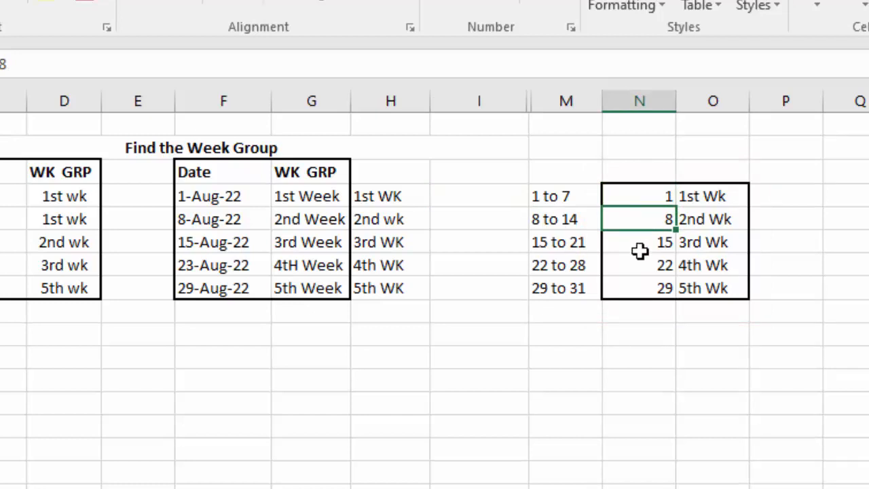
pyautogui.click(641, 245)
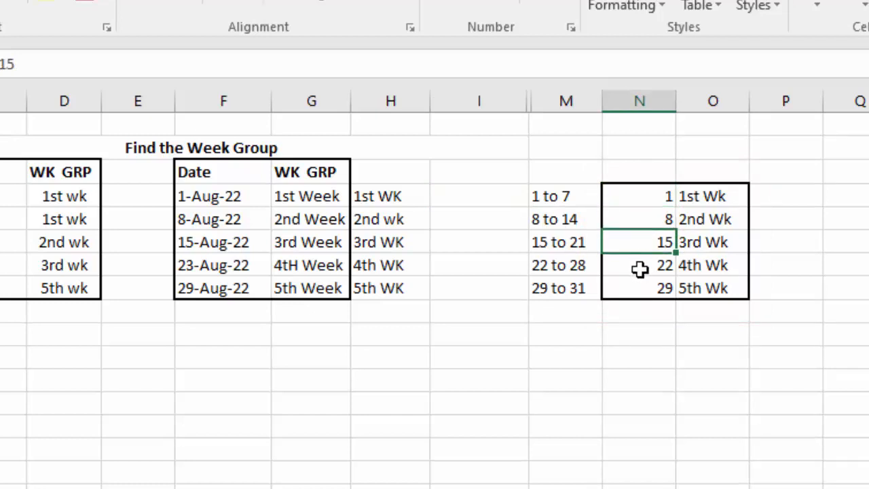
pyautogui.click(641, 268)
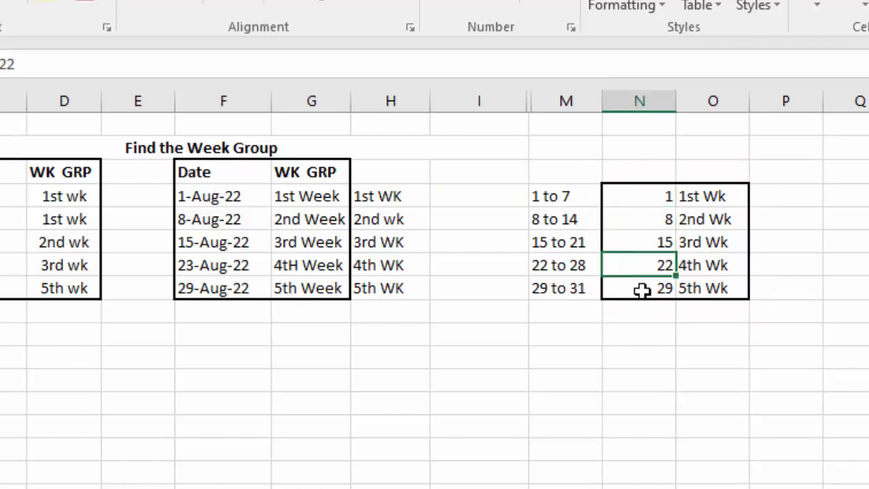
pyautogui.click(642, 289)
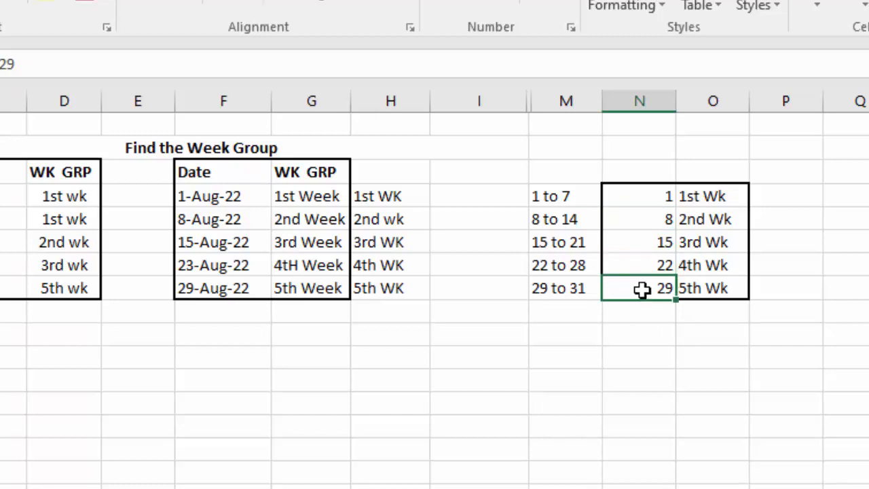
pyautogui.click(642, 216)
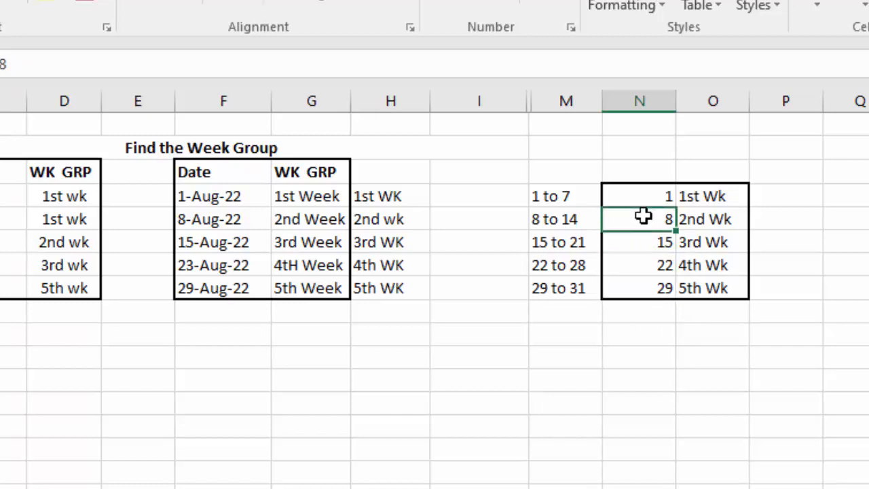
pyautogui.press('Up')
pyautogui.press('Left')
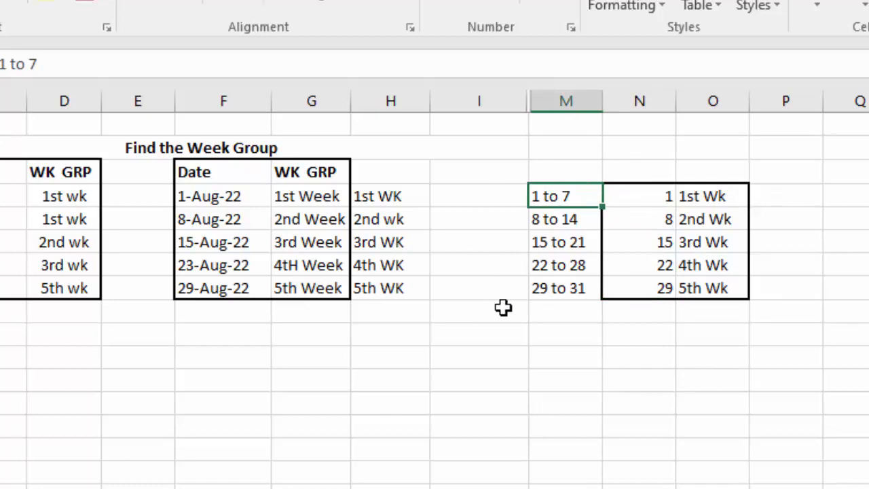
pyautogui.press('Down')
pyautogui.press('Right')
pyautogui.press('Down')
pyautogui.press('Left')
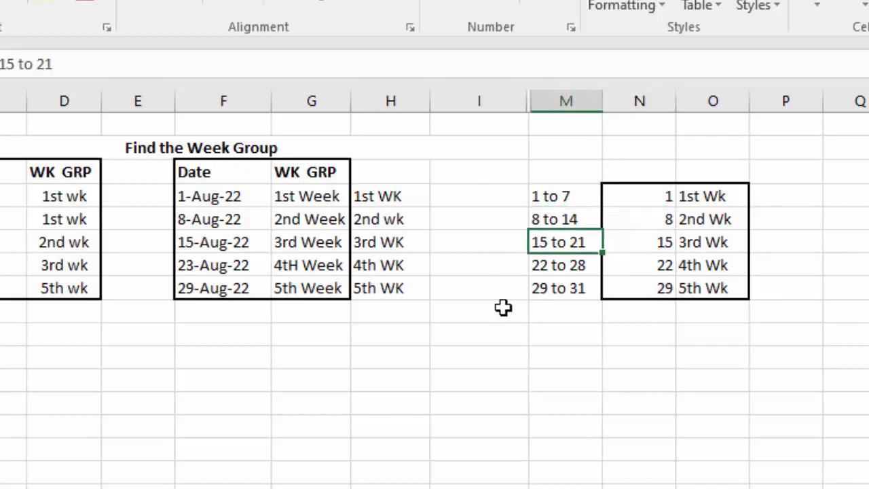
pyautogui.press('Down')
pyautogui.press('Down')
pyautogui.press('Right')
pyautogui.press('Up')
pyautogui.press('Up')
pyautogui.press('Up')
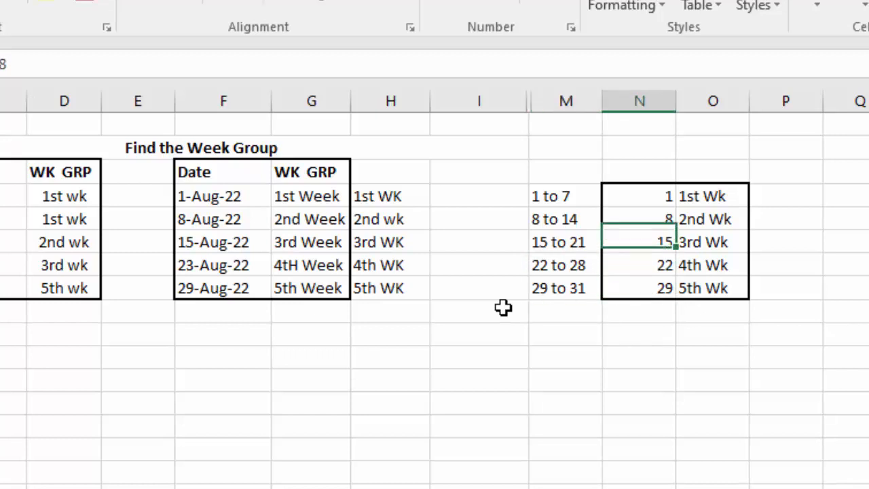
# - Review the start days in column N together with their week labels in O4:O8
pyautogui.press('Right')
pyautogui.hotkey('shift', 'Up')
pyautogui.press('Up')
pyautogui.press('Left')
pyautogui.hotkey('shift', 'Down')
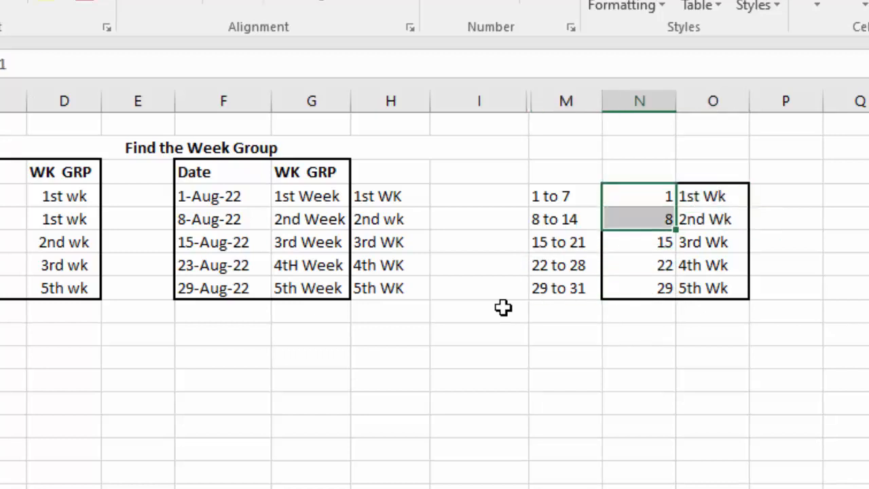
pyautogui.hotkey('shift', 'Down')
pyautogui.hotkey('shift', 'Down')
pyautogui.press('Down')
pyautogui.press('Down')
pyautogui.press('Down')
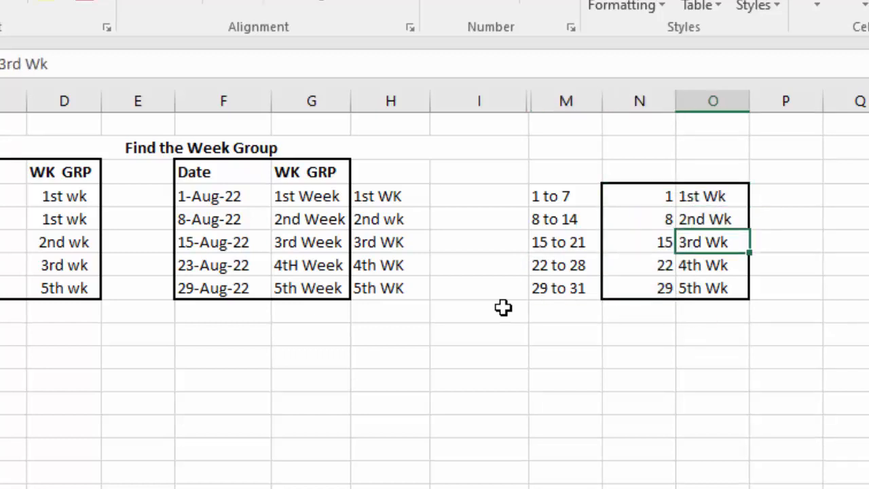
# - Go back over the lookup table and highlight all of N4:O8 as the range of start days and week labels
pyautogui.press('Down')
pyautogui.press('Left')
pyautogui.press('Up')
pyautogui.press('Up')
pyautogui.press('Up')
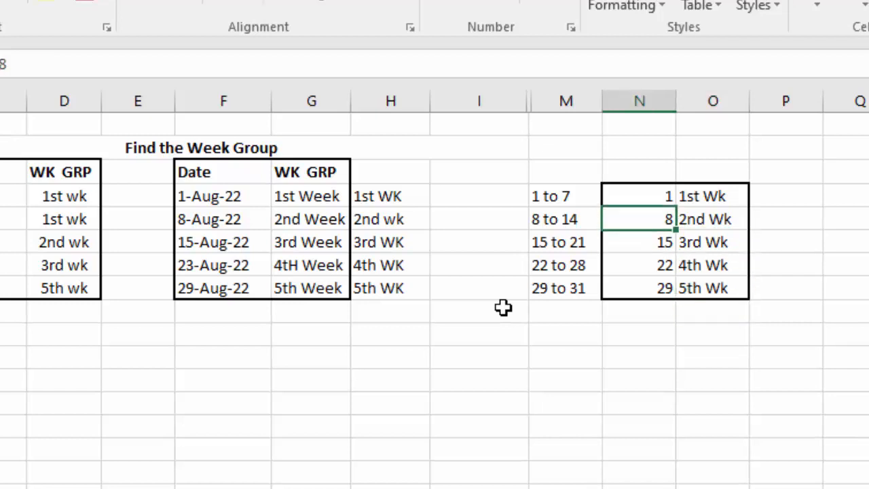
pyautogui.press('Up')
pyautogui.hotkey('shift', 'Right')
pyautogui.hotkey('shift', 'Down')
pyautogui.hotkey('shift', 'Down')
pyautogui.hotkey('shift', 'Down')
pyautogui.hotkey('shift', 'Down')
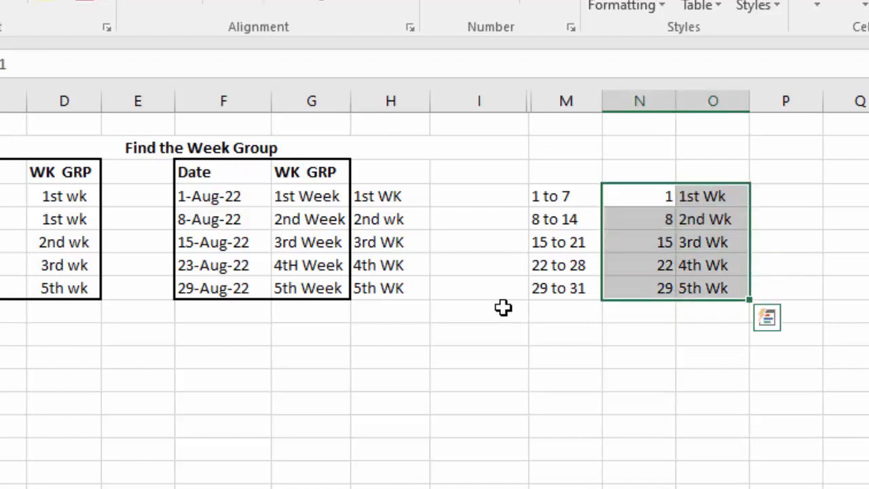
# - Start a VLOOKUP formula in I4 with DAY(F4) as the lookup value
pyautogui.press('Left')
pyautogui.press('Left')
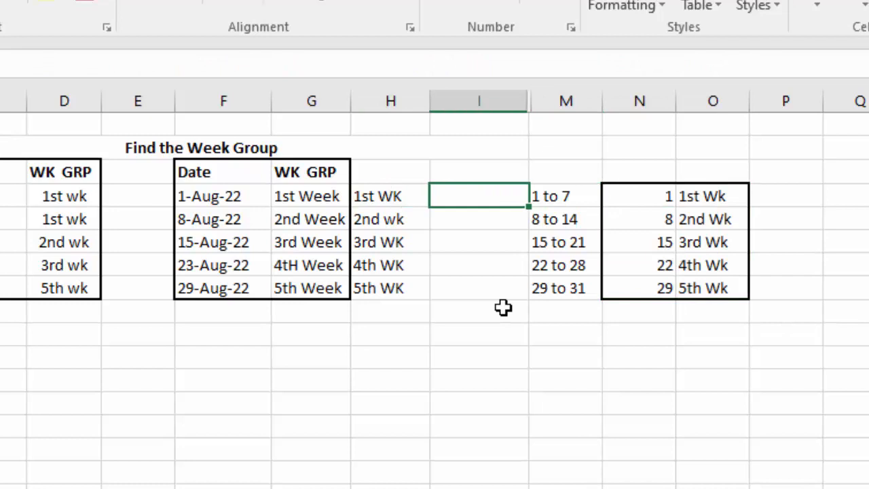
pyautogui.write('=v')
pyautogui.press('Tab')
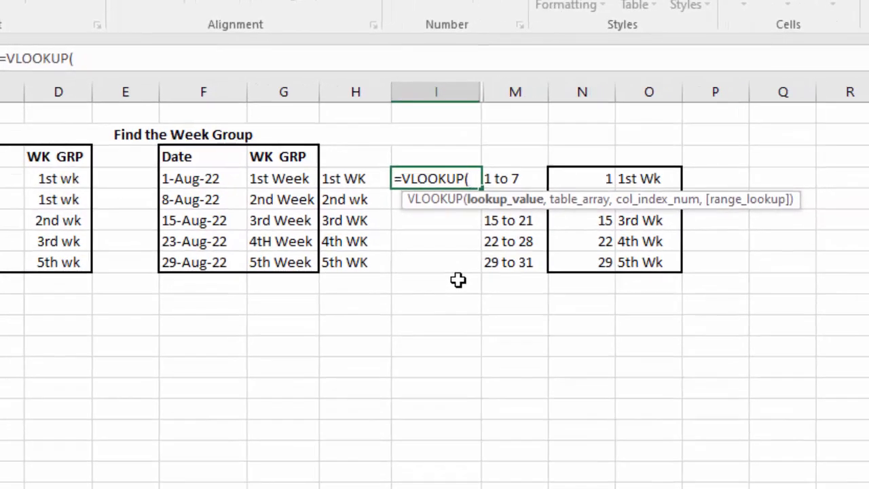
pyautogui.write('Day')
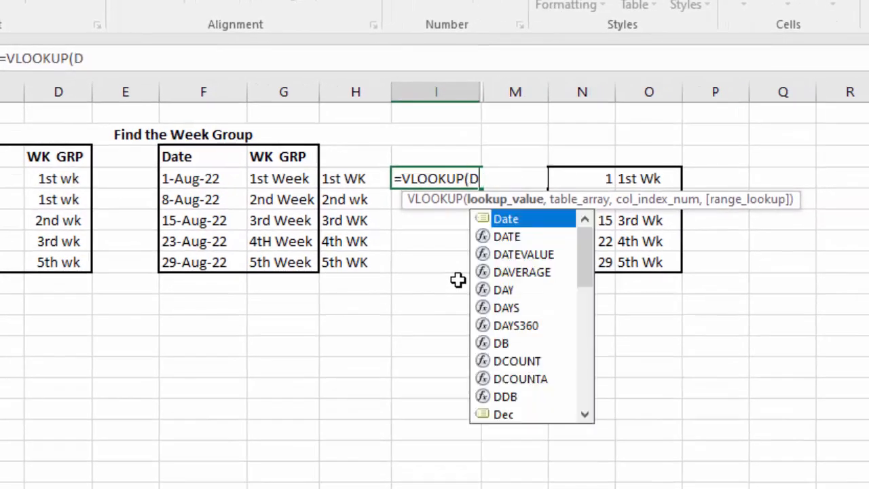
pyautogui.press('Tab')
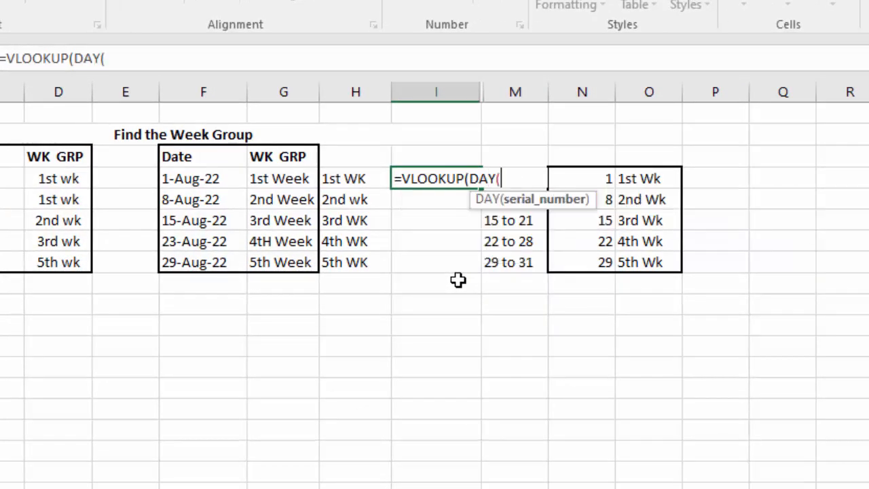
pyautogui.click(221, 179)
pyautogui.write('),')
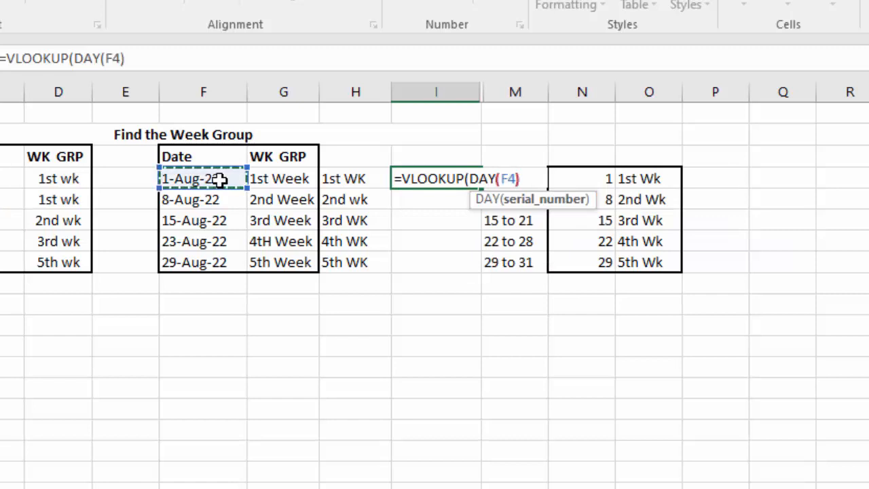
pyautogui.click(598, 244)
pyautogui.write('1111')
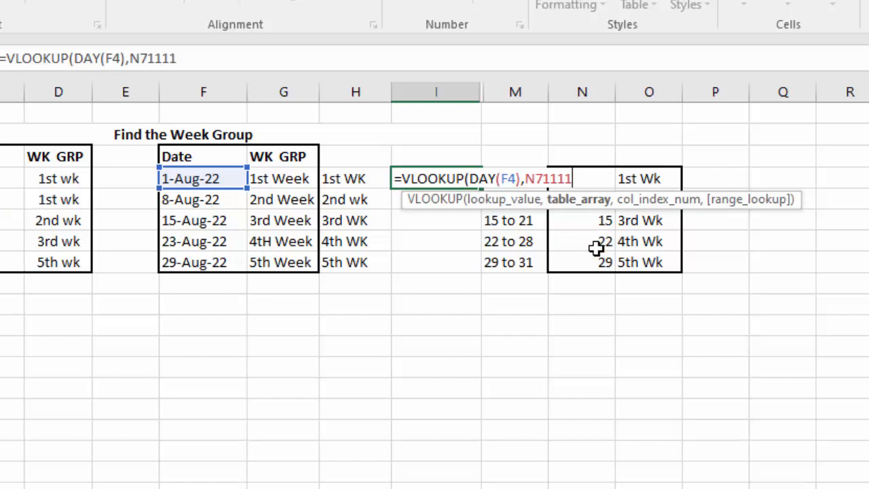
pyautogui.press('BackSpace')
pyautogui.press('BackSpace')
pyautogui.press('BackSpace')
pyautogui.press('BackSpace')
pyautogui.press('BackSpace')
pyautogui.press('BackSpace')
# - Set the VLOOKUP table array to the lookup table as the absolute range $N$4:$O$8
pyautogui.press('Right')
pyautogui.press('Down')
pyautogui.press('Down')
pyautogui.press('Right')
pyautogui.press('Right')
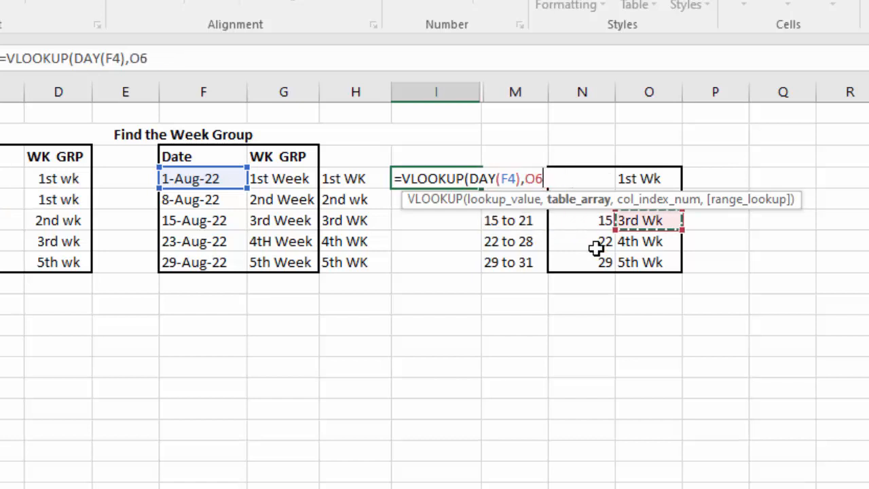
pyautogui.press('Left')
pyautogui.press('Up')
pyautogui.press('Up')
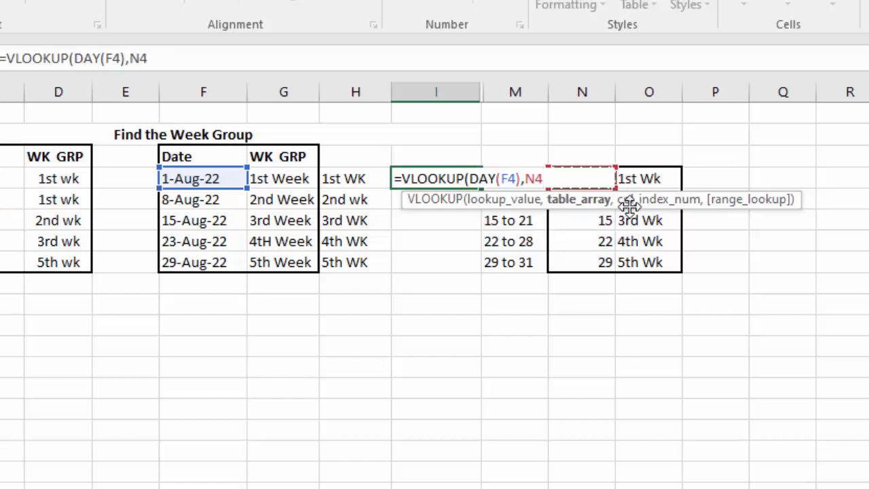
pyautogui.moveTo(625, 202); pyautogui.dragTo(482, 341)
pyautogui.hotkey('shift', 'Right')
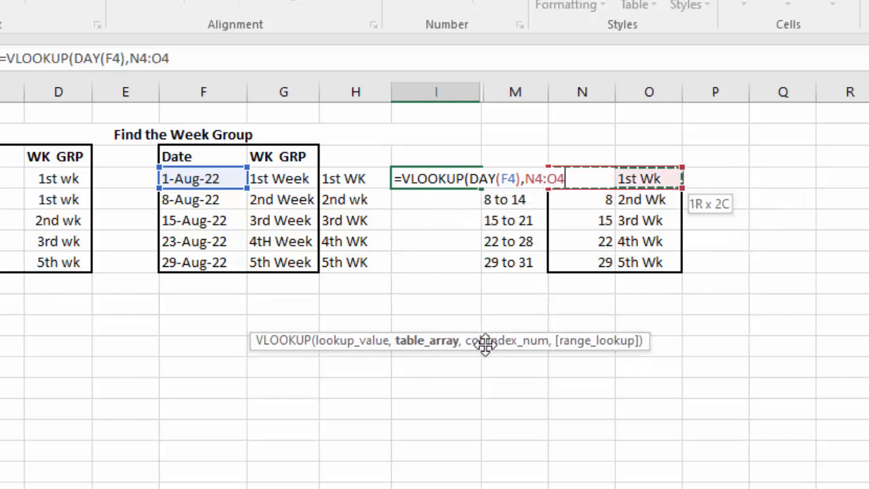
pyautogui.hotkey('shift', 'Down')
pyautogui.hotkey('shift', 'Down')
pyautogui.hotkey('shift', 'Down')
pyautogui.hotkey('shift', 'Down')
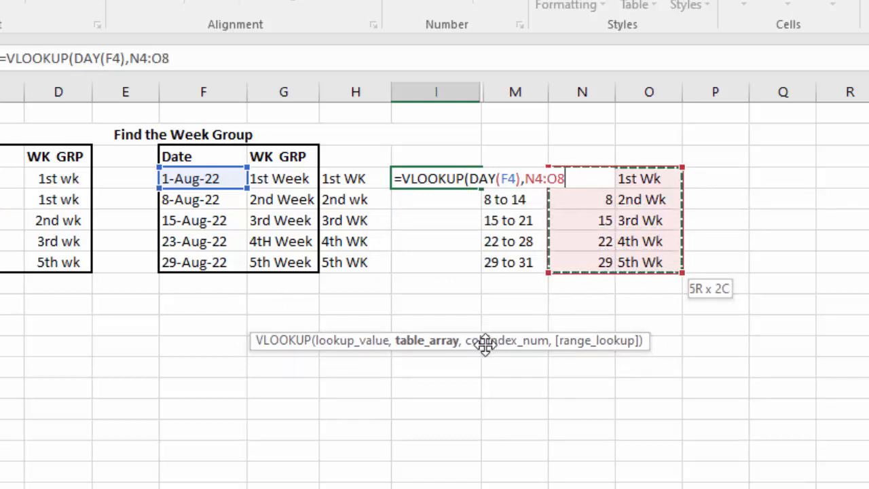
pyautogui.press('F4')
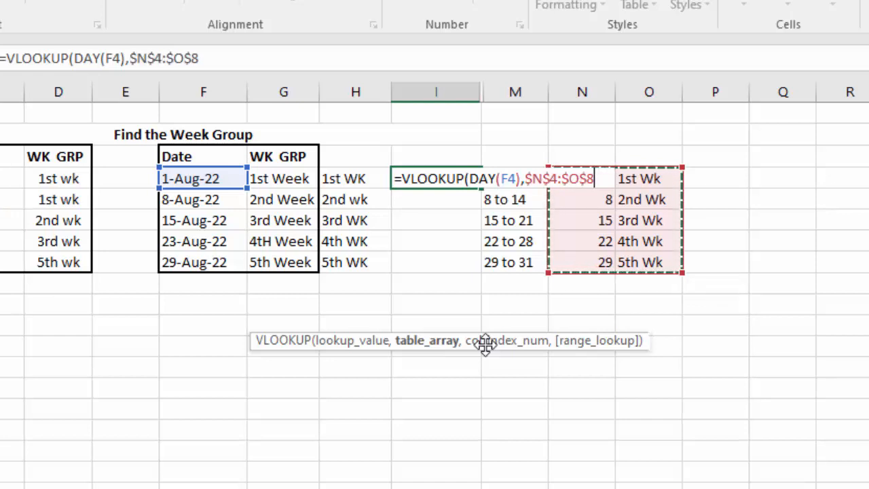
# - Finish the I4 formula with column index 2 and no range_lookup argument: =VLOOKUP(DAY(F4),$N$4:$O$8,2)
pyautogui.write(',')
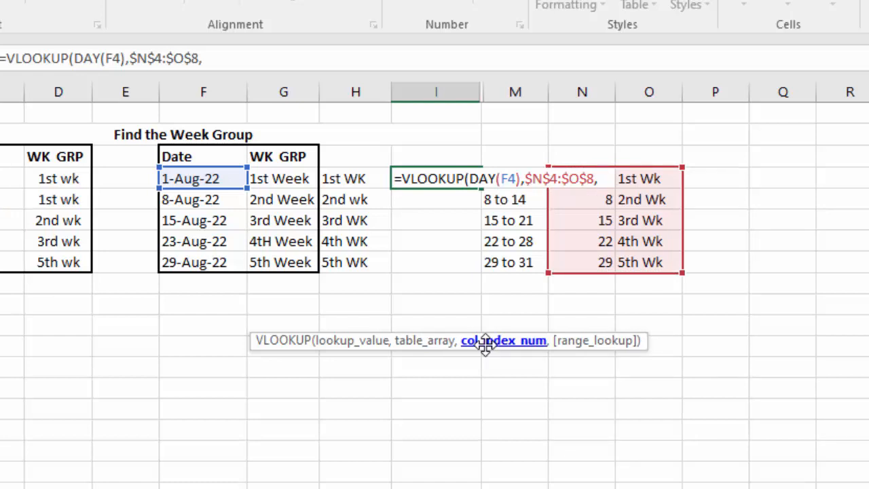
pyautogui.write('2,')
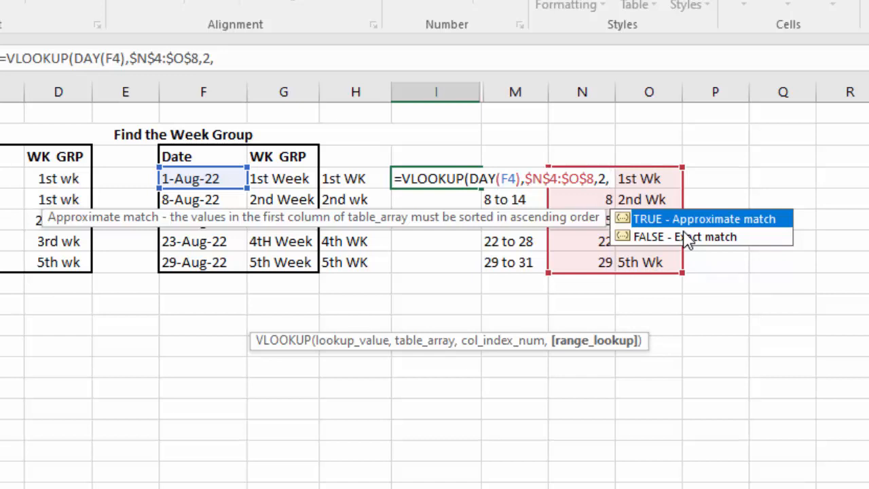
pyautogui.press('BackSpace')
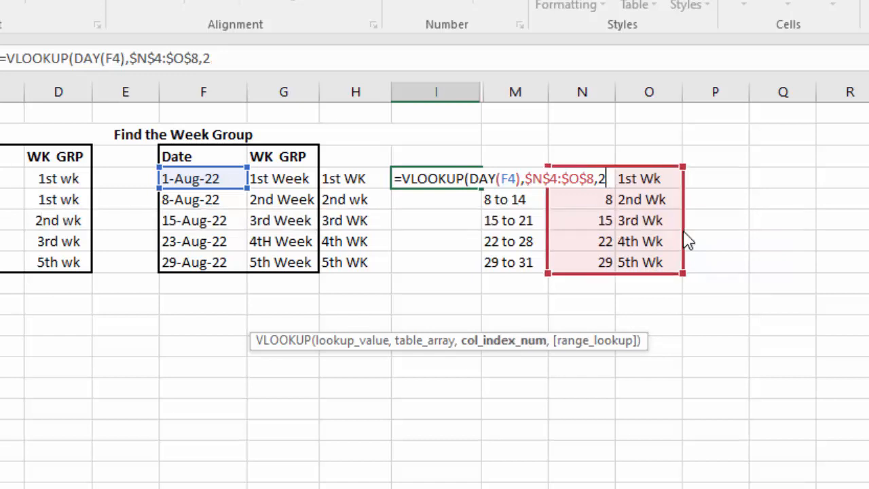
pyautogui.write(')')
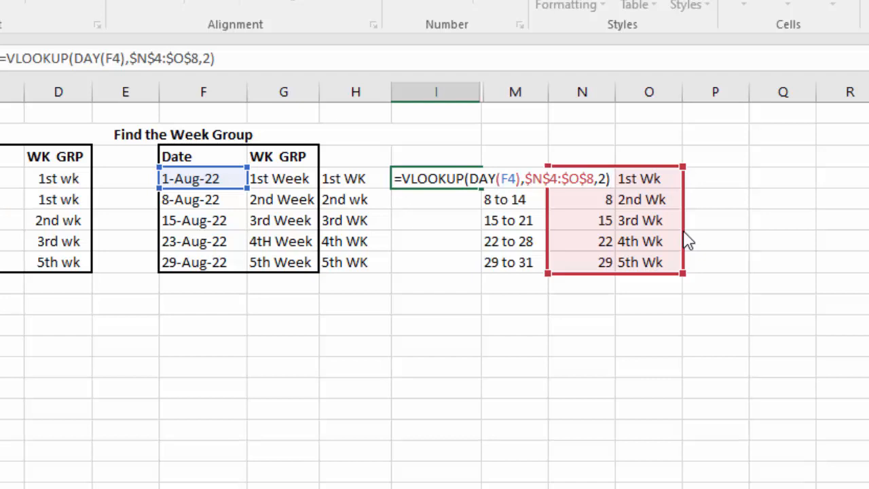
pyautogui.press('Return')
# - Fill the VLOOKUP formula from I4 down to I8
pyautogui.press('Up')
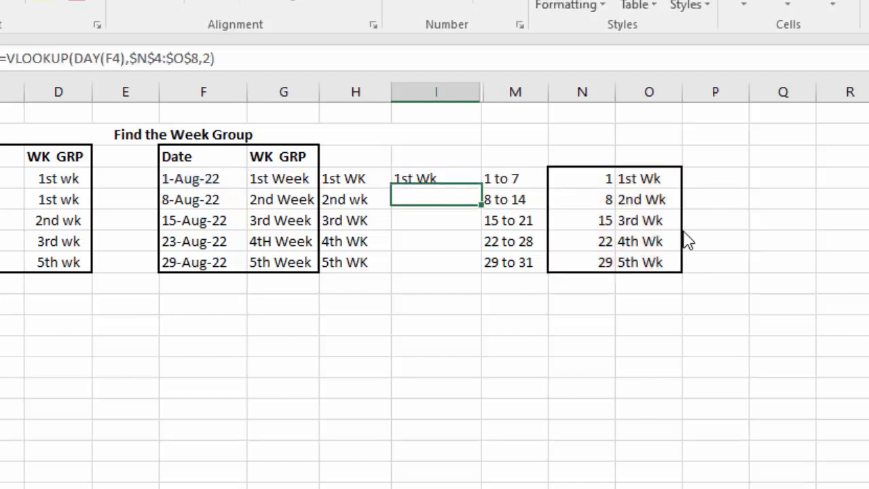
pyautogui.hotkey('shift', 'Down')
pyautogui.hotkey('shift', 'Down')
pyautogui.hotkey('shift', 'Down')
pyautogui.hotkey('shift', 'Down')
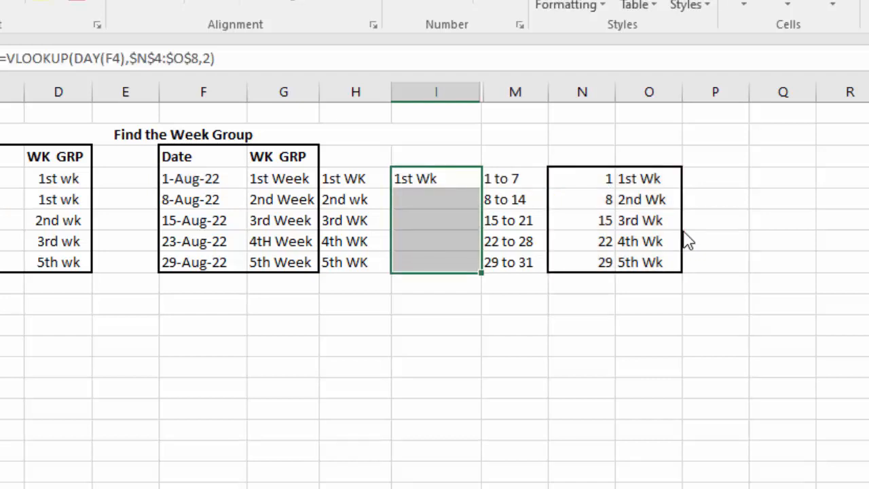
pyautogui.hotkey('ctrl', 'd')
# - Check the VLOOKUP results in I4:I8 against the dates in column F
pyautogui.press('Down')
pyautogui.press('Down')
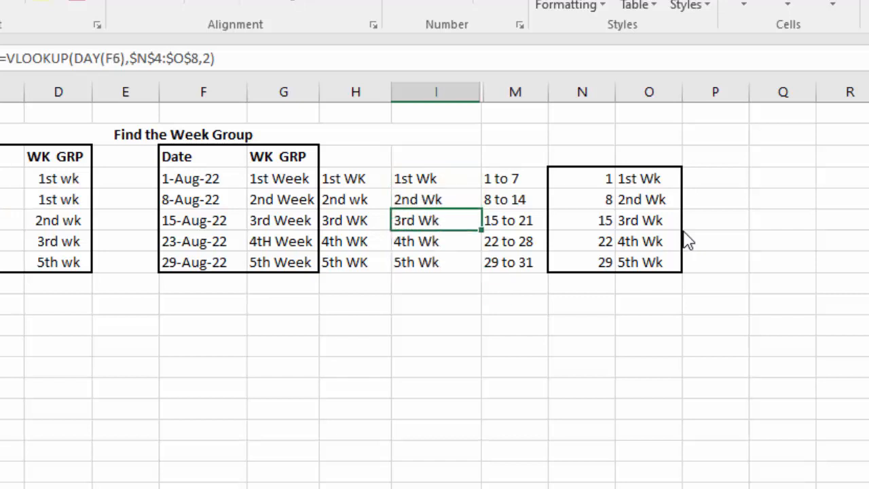
pyautogui.press('Down')
pyautogui.press('Up')
pyautogui.press('Up')
pyautogui.press('Up')
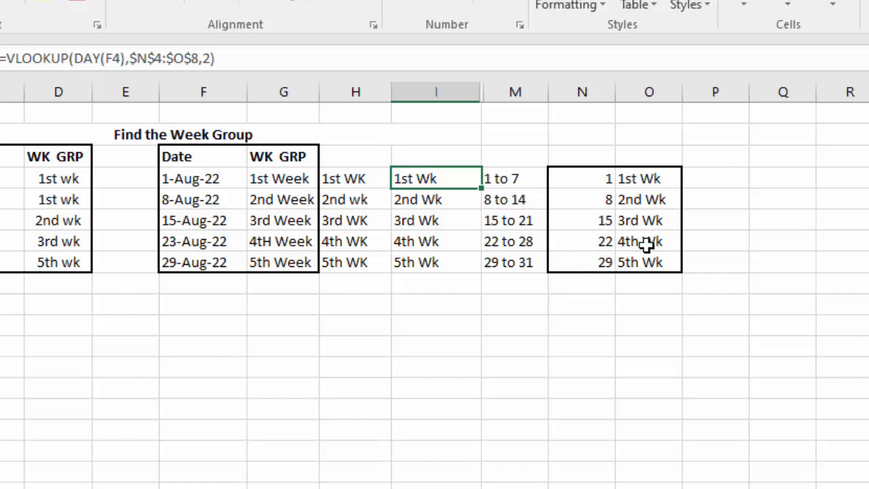
pyautogui.press('Left')
pyautogui.press('Left')
pyautogui.press('Left')
pyautogui.press('Down')
pyautogui.press('Right')
pyautogui.press('Right')
pyautogui.press('Right')
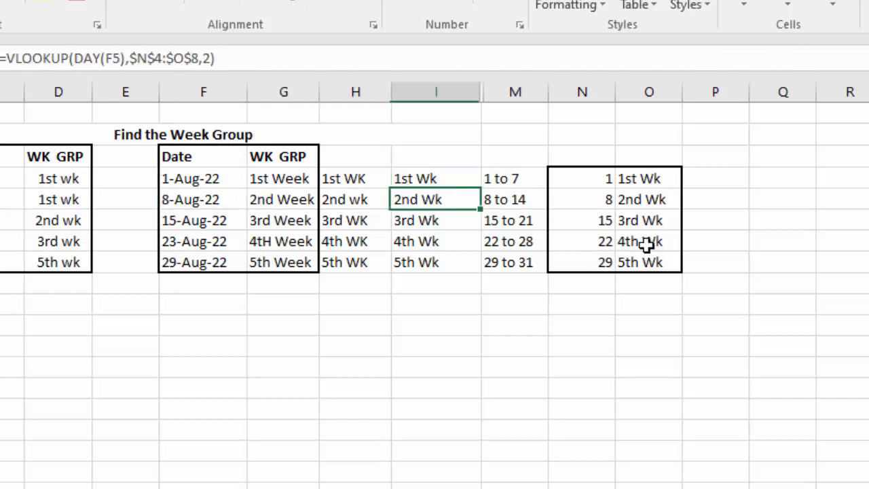
pyautogui.press('Up')
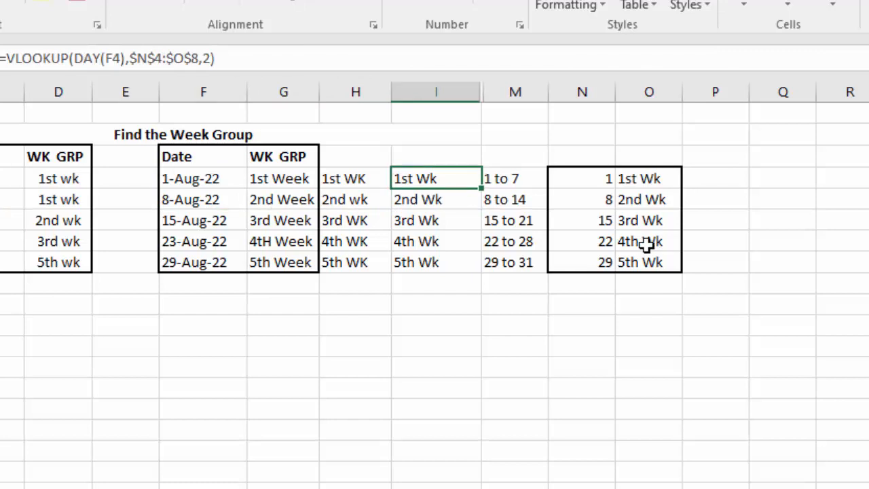
# - Look over the first rows of the helper table, N4:O5, and the nested IF formula in H6
pyautogui.press('Down')
pyautogui.press('Right')
pyautogui.press('Right')
pyautogui.press('Up')
pyautogui.hotkey('shift', 'Right')
pyautogui.hotkey('shift', 'Down')
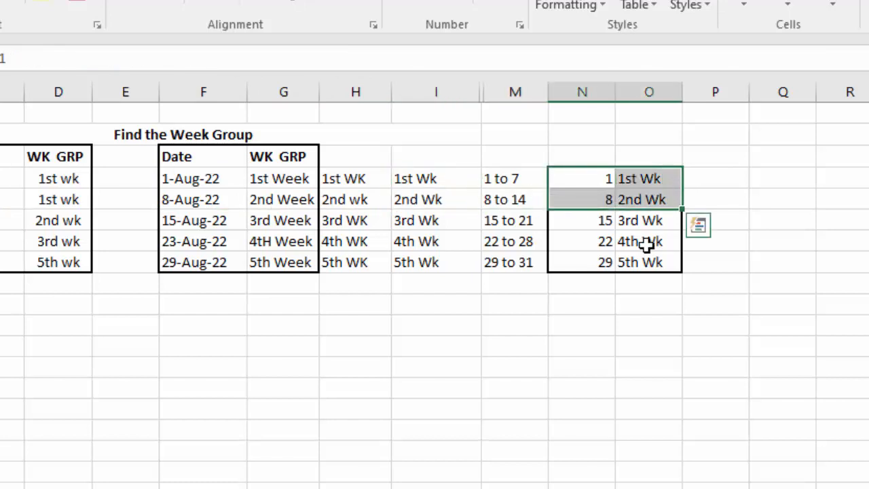
pyautogui.press('Down')
pyautogui.press('Down')
pyautogui.press('Left')
pyautogui.press('Left')
pyautogui.press('Left')
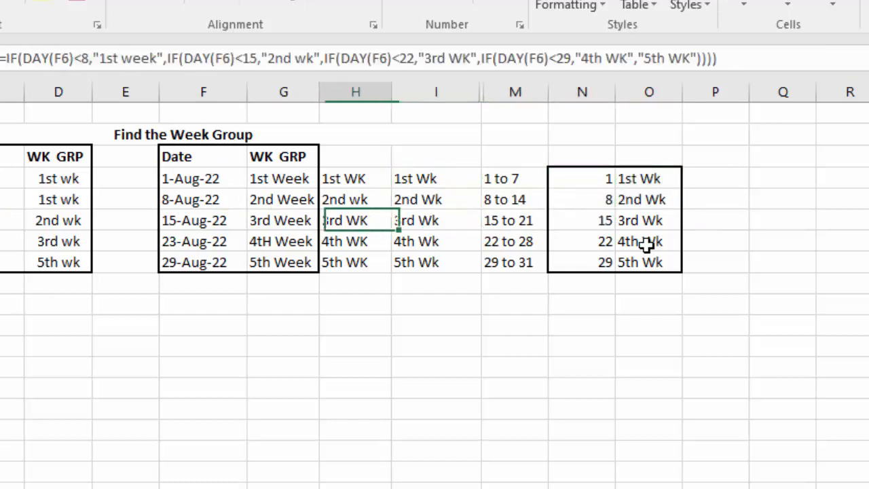
# - Convert the $N$4:$O$8 reference in the I4 formula into an array constant holding the start days and week labels
pyautogui.press('Up')
pyautogui.press('Up')
pyautogui.press('Right')
pyautogui.press('F2')
pyautogui.press('Left')
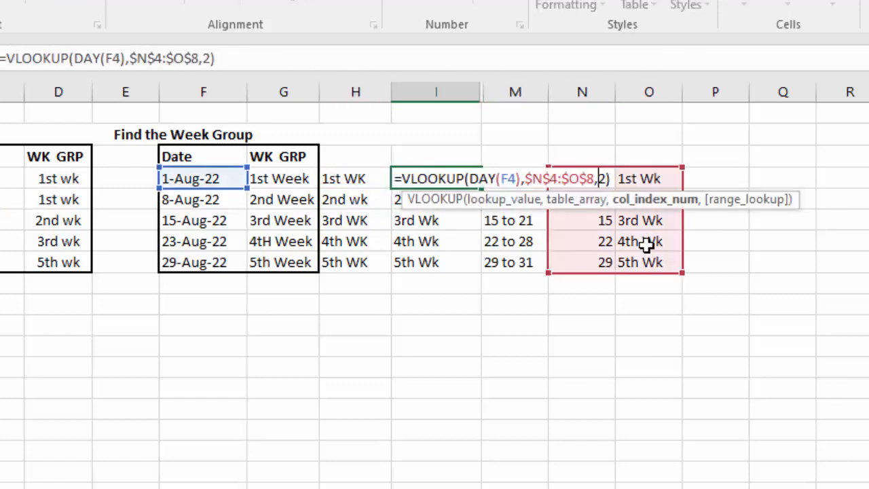
pyautogui.press('Left')
pyautogui.press('Left')
pyautogui.hotkey('shift', 'Left')
pyautogui.hotkey('shift', 'Left')
pyautogui.hotkey('shift', 'Left')
pyautogui.hotkey('shift', 'Left')
pyautogui.hotkey('shift', 'Left')
pyautogui.hotkey('shift', 'Left')
pyautogui.hotkey('shift', 'Left')
pyautogui.hotkey('shift', 'Left')
pyautogui.hotkey('shift', 'Left')
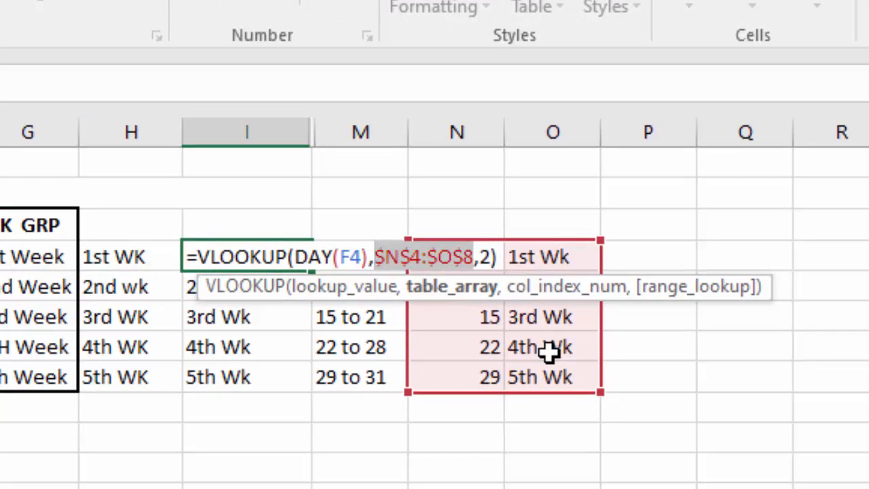
pyautogui.press('F9')
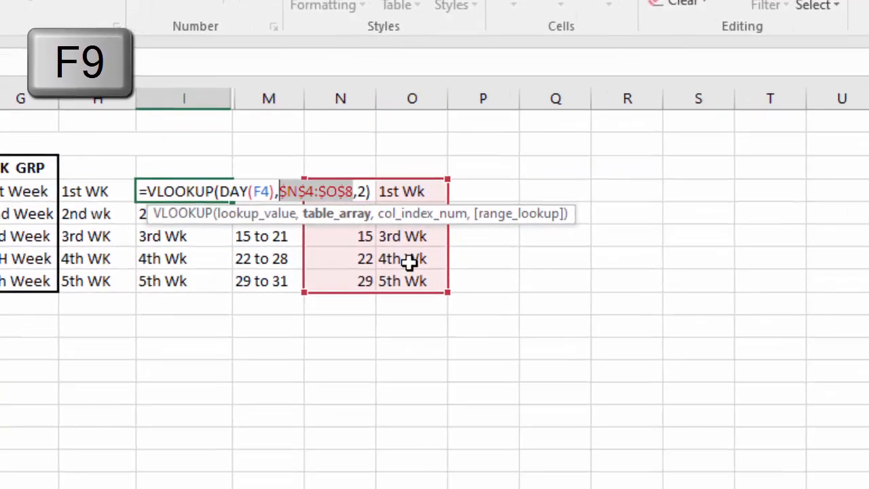
pyautogui.press('F9')
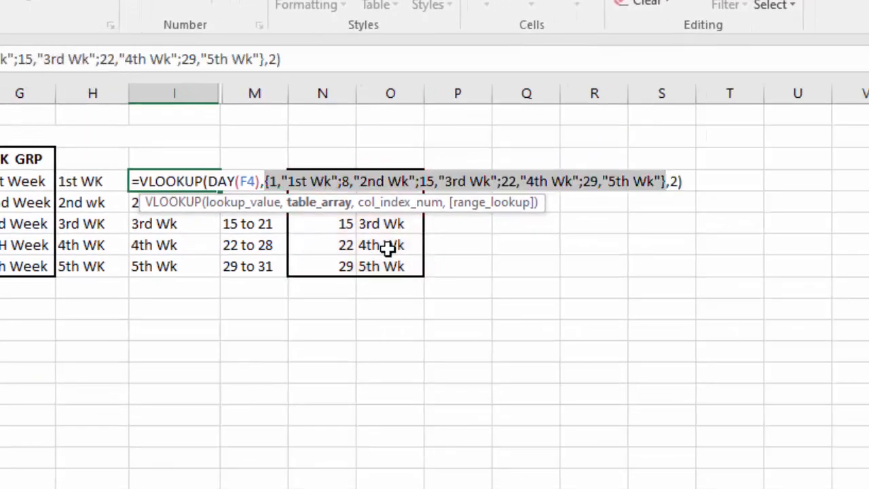
pyautogui.press('Return')
# - Copy the I4 formula with the array constant down through I8
pyautogui.press('Up')
pyautogui.hotkey('shift', 'Down')
pyautogui.hotkey('shift', 'Down')
pyautogui.hotkey('shift', 'Down')
pyautogui.hotkey('shift', 'Down')
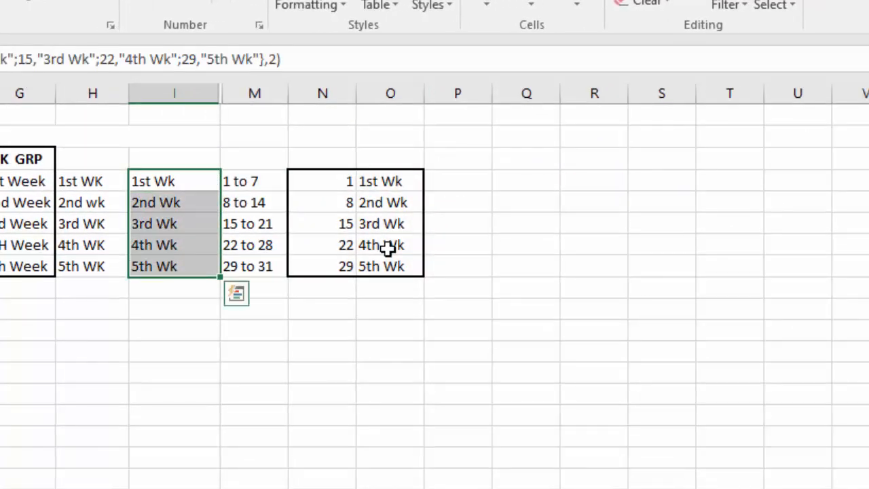
pyautogui.hotkey('ctrl', 'd')
# - Clear the helper lookup table from N4:O8
pyautogui.press('Down')
pyautogui.press('Right')
pyautogui.press('Right')
pyautogui.press('Up')
pyautogui.hotkey('ctrl', 'shift', 'Right')
pyautogui.hotkey('ctrl', 'shift', 'Down')
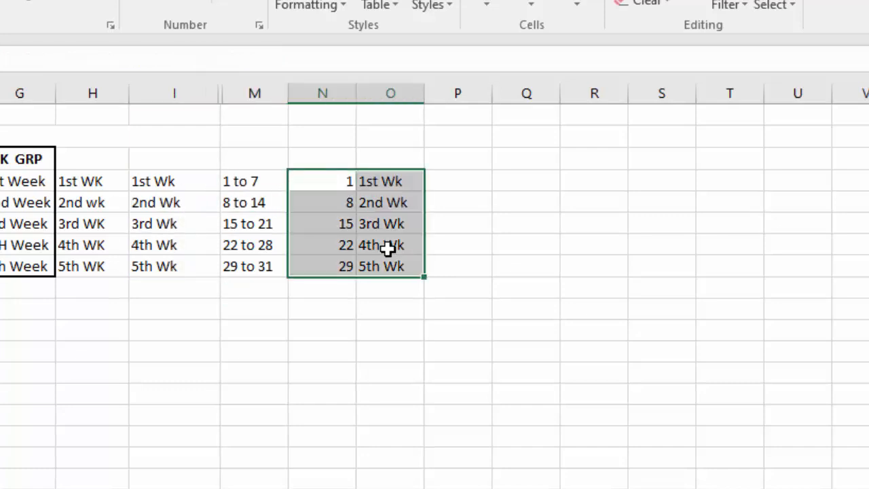
pyautogui.press('Delete')
# - Inspect the VLOOKUP formulas in I4:I8 cell by cell, examining their date references and array constant
pyautogui.press('Down')
pyautogui.press('Left')
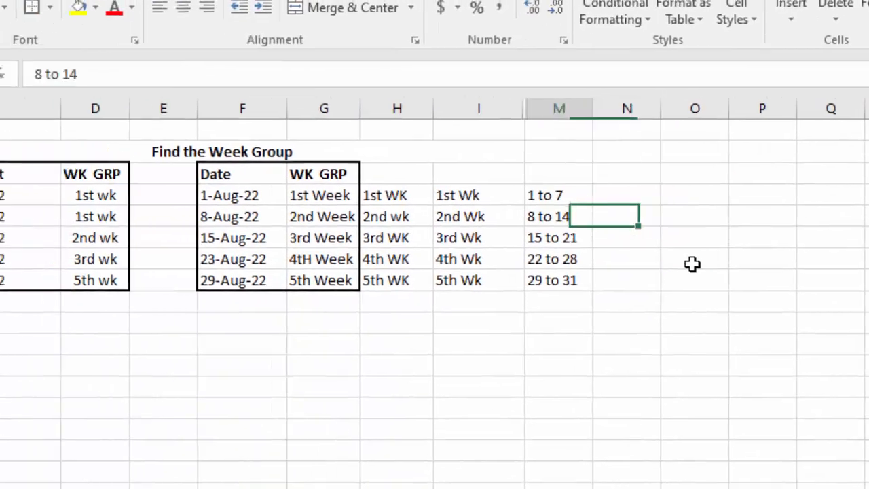
pyautogui.press('Left')
pyautogui.press('Left')
pyautogui.press('Up')
pyautogui.press('Right')
pyautogui.press('F2')
pyautogui.press('Return')
pyautogui.press('F2')
pyautogui.press('Return')
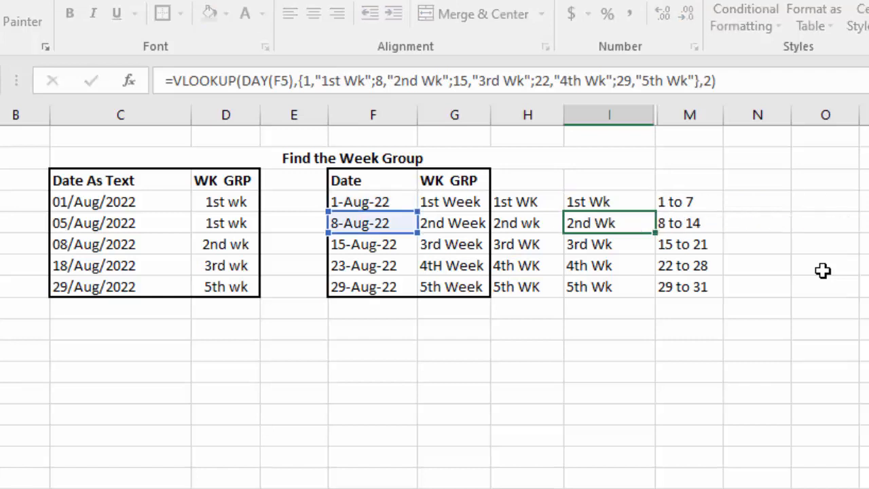
pyautogui.press('F2')
pyautogui.press('Return')
pyautogui.press('F2')
pyautogui.press('Return')
pyautogui.press('F2')
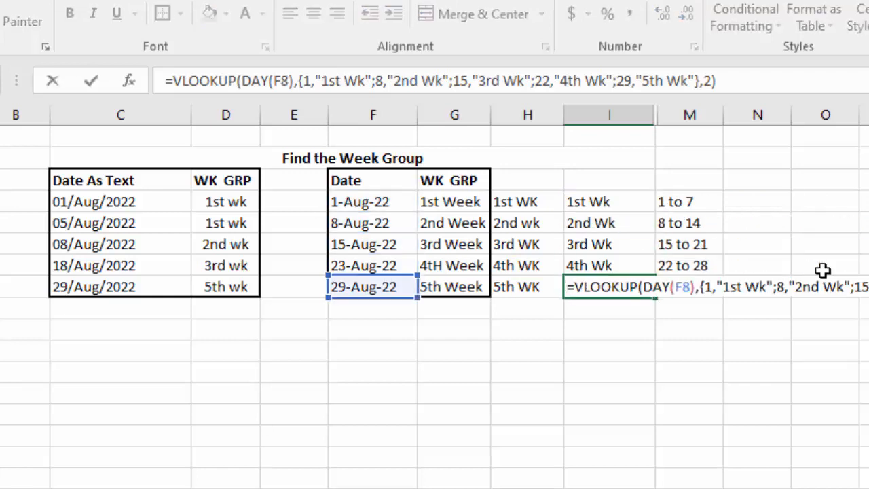
pyautogui.press('Escape')
pyautogui.press('Up')
pyautogui.press('Up')
pyautogui.press('Up')
pyautogui.press('Up')
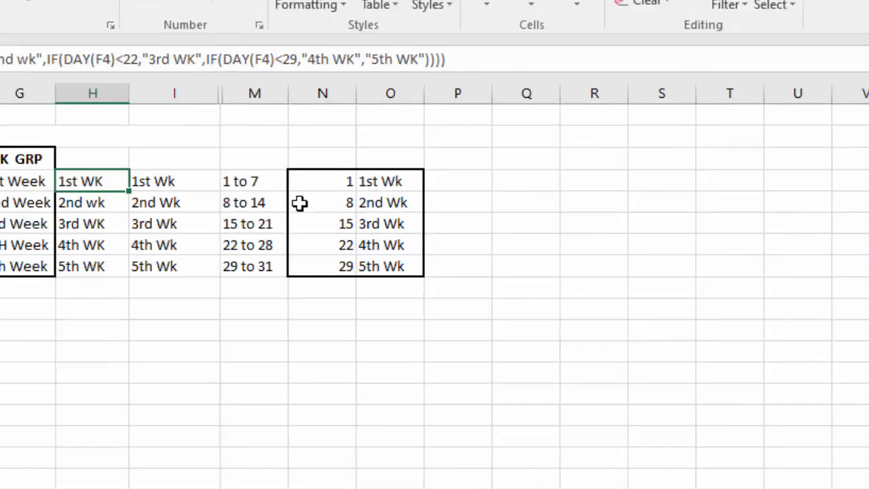
# - Change the five labels in the I4 formula's array constant to "1st Week", "2nd Week", "3rd Week", "4th Week" and "5th Week"
pyautogui.press('Right')
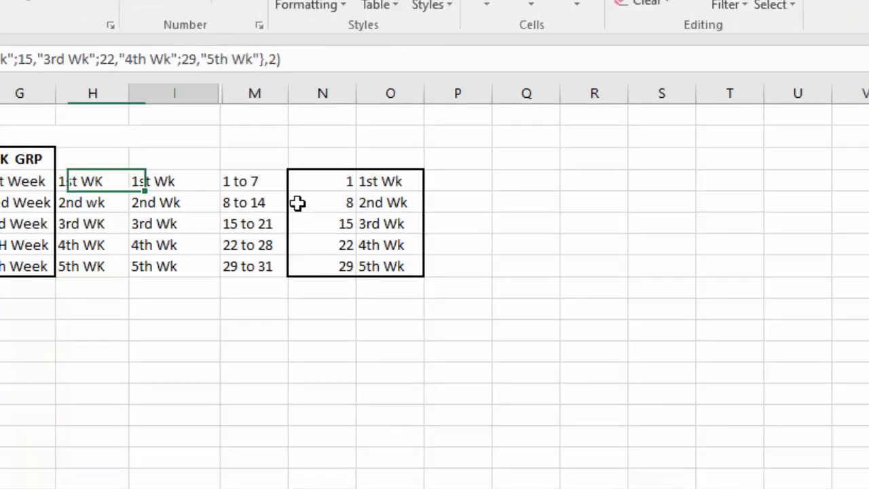
pyautogui.press('F2')
pyautogui.press('Left')
pyautogui.press('Left')
pyautogui.press('Left')
pyautogui.press('Left')
pyautogui.press('Left')
pyautogui.press('Left')
pyautogui.press('Left')
pyautogui.press('Left')
pyautogui.press('Left')
pyautogui.press('Left')
pyautogui.press('Left')
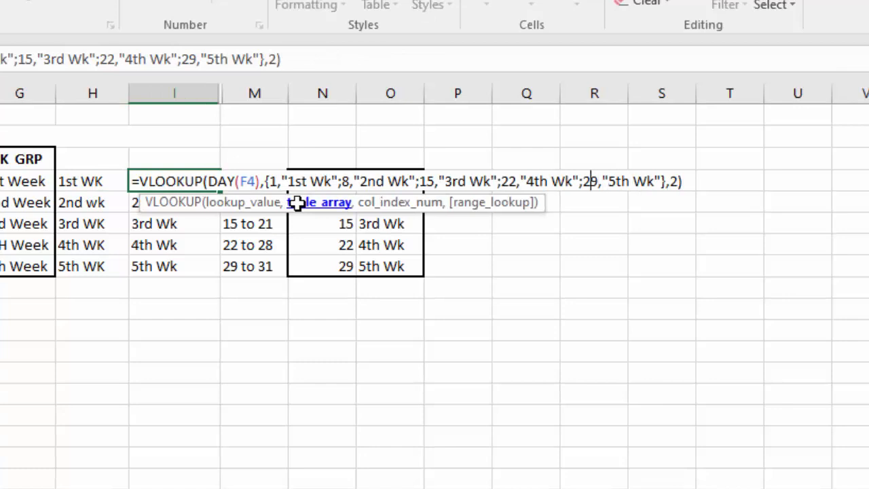
pyautogui.press('Right')
pyautogui.press('Right')
pyautogui.press('Right')
pyautogui.press('Right')
pyautogui.press('Left')
pyautogui.press('Left')
pyautogui.press('Left')
pyautogui.press('Left')
pyautogui.press('Left')
pyautogui.press('Left')
pyautogui.press('Left')
pyautogui.press('Left')
pyautogui.press('Left')
pyautogui.press('Left')
pyautogui.press('Left')
pyautogui.press('Left')
pyautogui.press('Left')
pyautogui.press('Left')
pyautogui.press('Left')
pyautogui.write('ee')
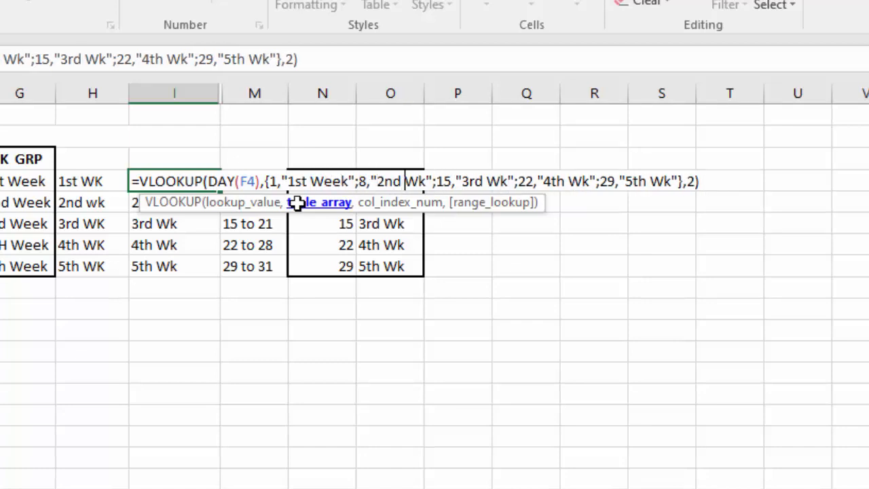
pyautogui.press('Right')
pyautogui.write('ee')
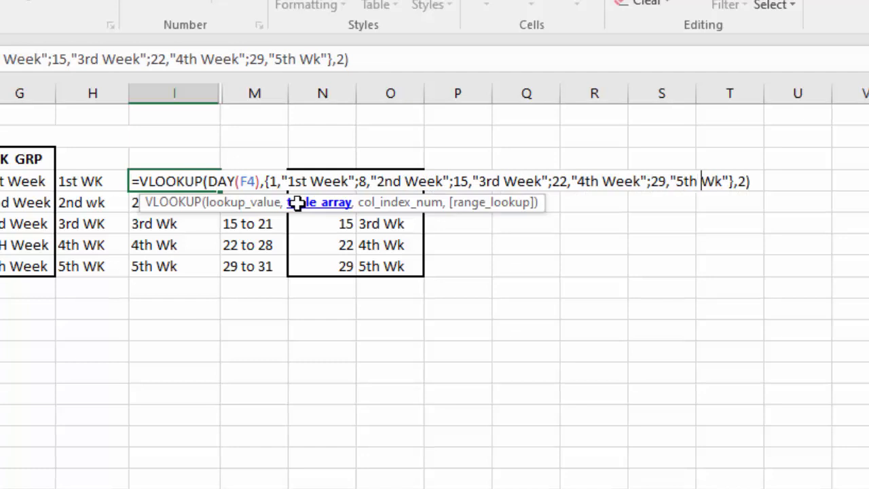
pyautogui.write('ee')
pyautogui.hotkey('ctrl', 'Return')
# - Copy the I4 formula with the Week labels down through I8
pyautogui.hotkey('shift', 'Down')
pyautogui.hotkey('shift', 'Down')
pyautogui.hotkey('shift', 'Down')
pyautogui.hotkey('shift', 'Down')
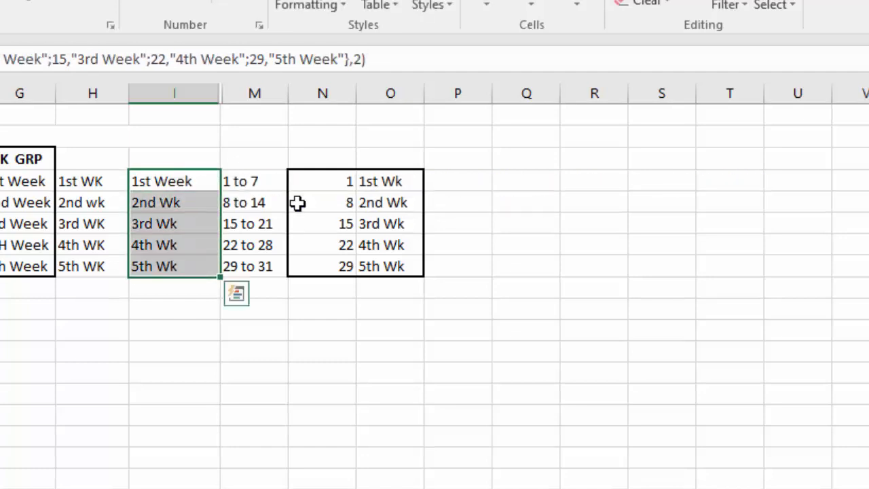
pyautogui.hotkey('ctrl', 'd')
# - Review the filled VLOOKUP results and formulas in I4:I8
pyautogui.hotkey('shift', 'Up')
pyautogui.hotkey('shift', 'Up')
pyautogui.hotkey('shift', 'Up')
pyautogui.hotkey('shift', 'Up')
pyautogui.press('Down')
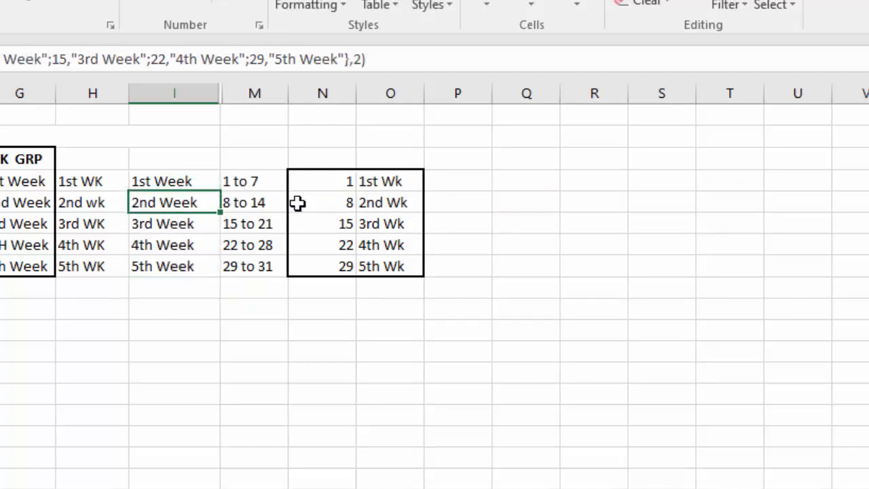
pyautogui.press('Down')
pyautogui.press('Down')
pyautogui.press('Down')
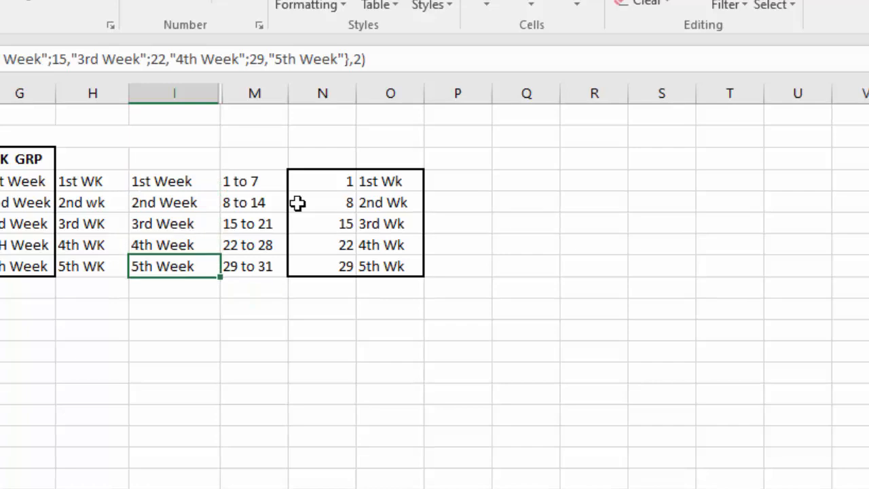
pyautogui.hotkey('ctrl', 'Up')
pyautogui.hotkey('ctrl', 'shift', 'Down')
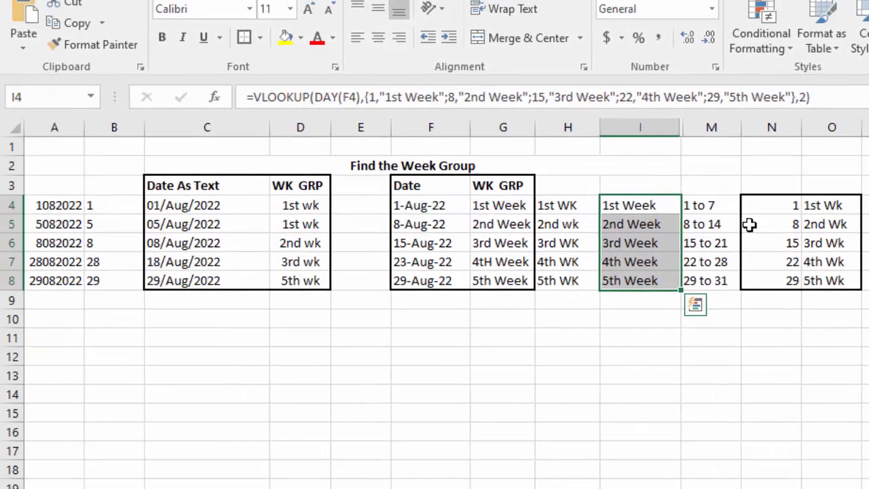
# - Compare the week group formulas in row 4, from the nested IF in G4 to the text-date VLOOKUP in D4
pyautogui.press('Left')
pyautogui.press('Left')
pyautogui.press('Left')
pyautogui.press('Right')
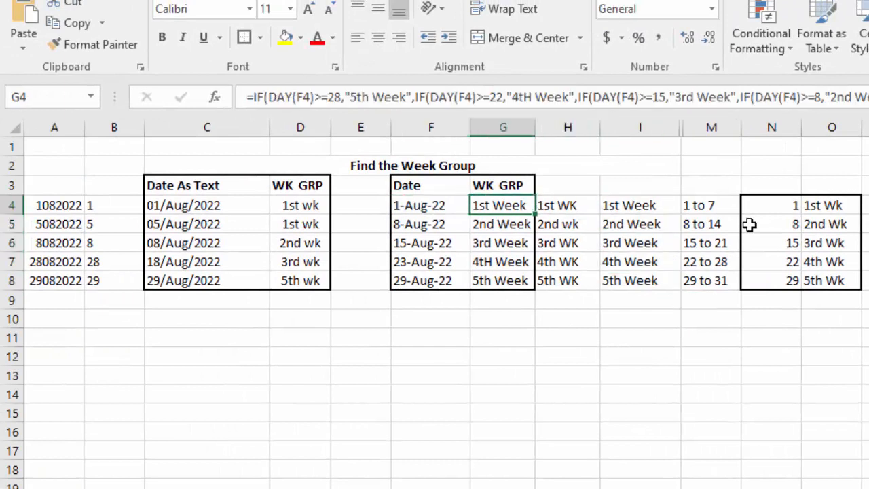
pyautogui.press('Left')
pyautogui.press('Left')
pyautogui.press('Left')
pyautogui.press('Left')
pyautogui.press('Left')
pyautogui.press('Left')
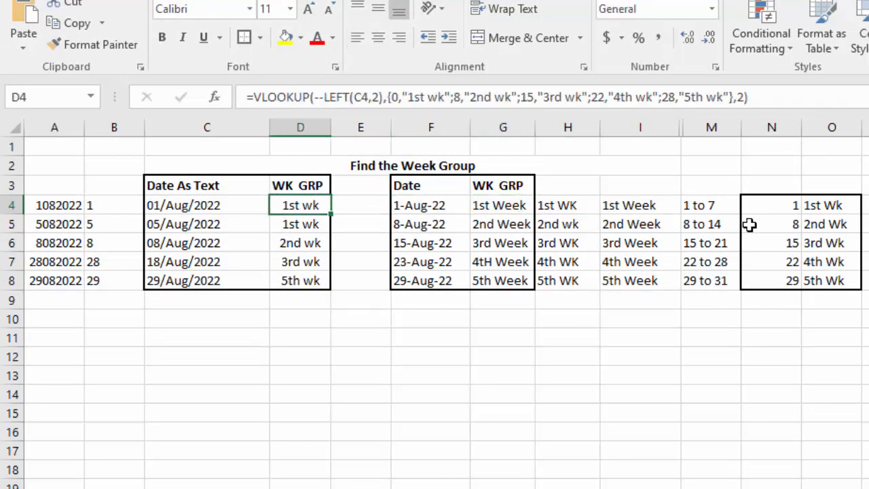
pyautogui.press('Right')
pyautogui.press('Down')
pyautogui.press('Up')
pyautogui.press('Right')
pyautogui.press('Right')
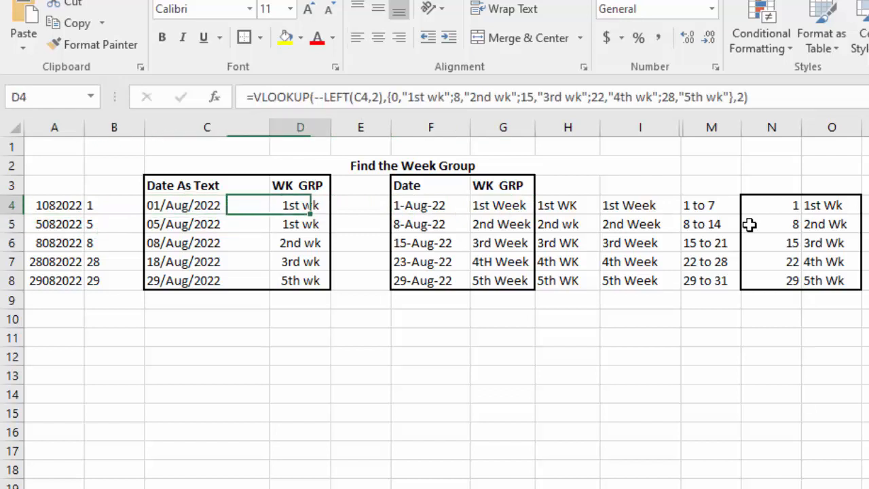
# - Enter =LEFT(C4,2) in E4 to extract the day from the text date
pyautogui.press('Right')
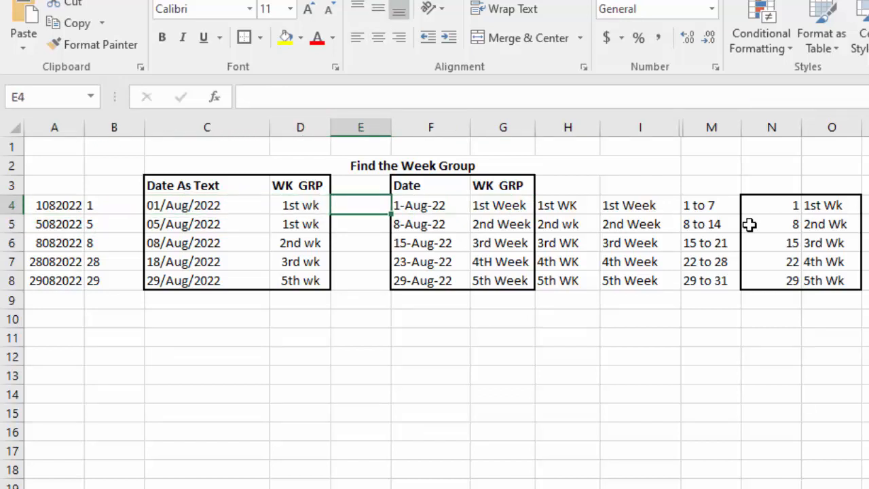
pyautogui.write('=da')
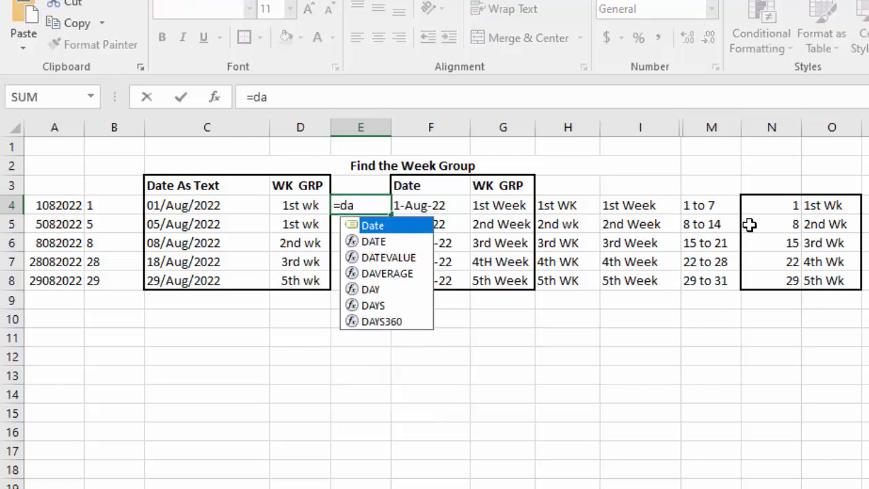
pyautogui.press('BackSpace')
pyautogui.press('BackSpace')
pyautogui.write('le')
pyautogui.press('Tab')
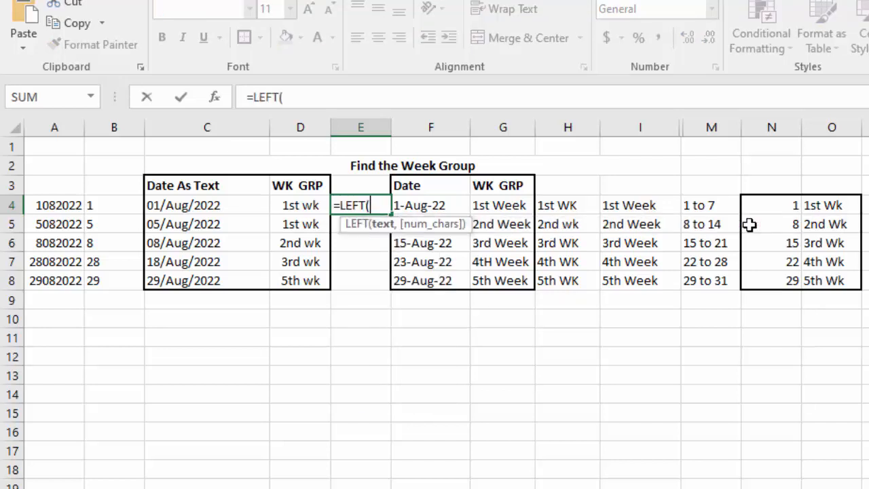
pyautogui.click(226, 211)
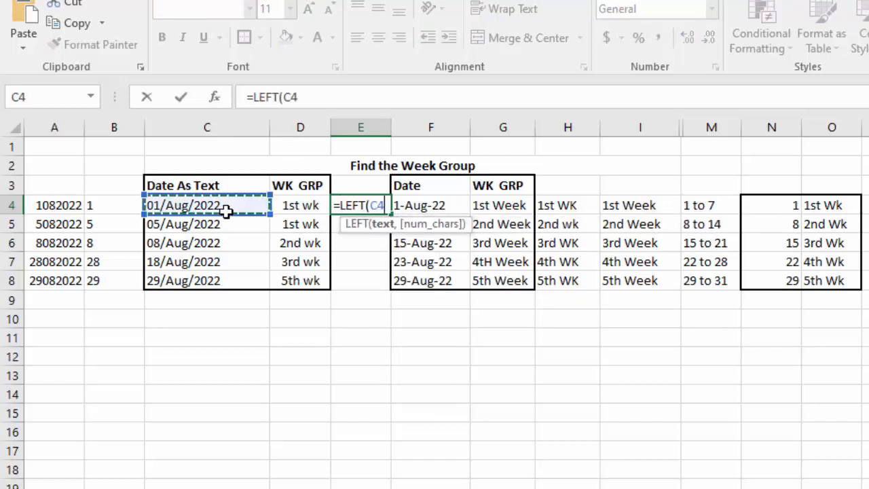
pyautogui.write(',2')
pyautogui.press('Return')
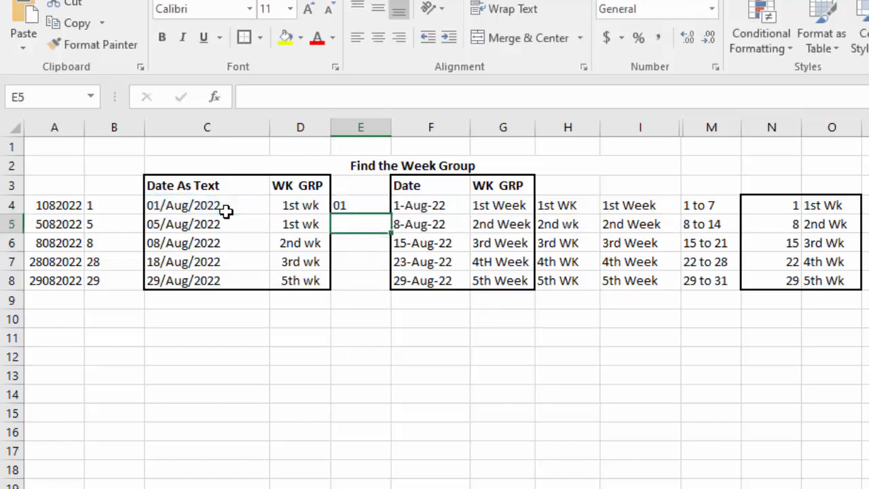
# - Copy the LEFT formula from E4 down through E8
pyautogui.press('Up')
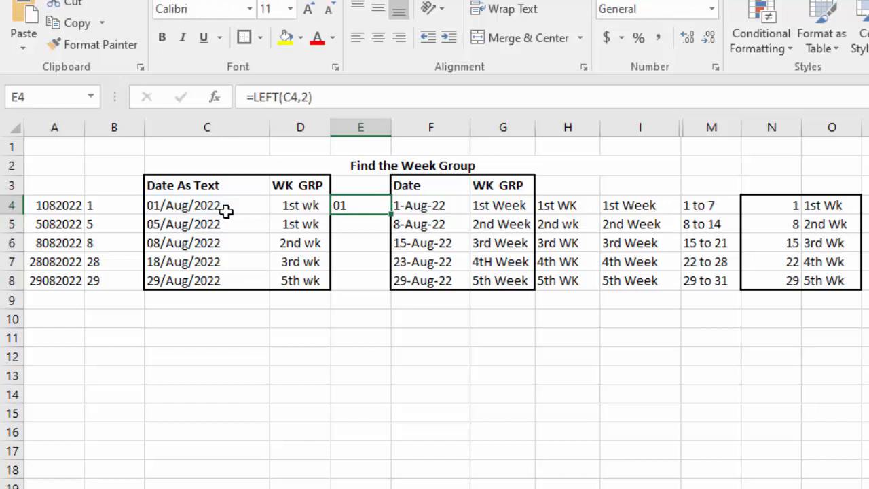
pyautogui.hotkey('shift', 'Down')
pyautogui.hotkey('shift', 'Down')
pyautogui.hotkey('shift', 'Down')
pyautogui.hotkey('shift', 'Down')
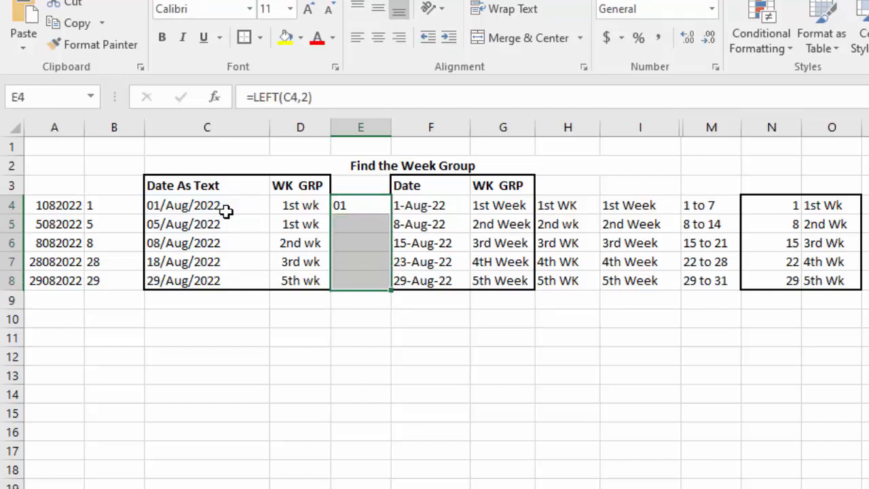
pyautogui.hotkey('ctrl', 'd')
pyautogui.press('Down')
pyautogui.press('Up')
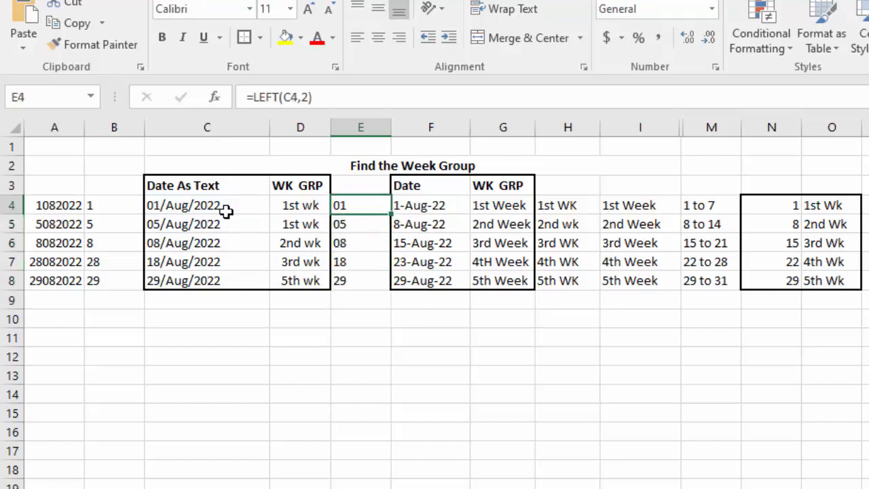
# - Inspect the nested IF formula in H4, highlighting its first DAY(F4) expression, and leave the formula as it is
pyautogui.press('Right')
pyautogui.press('Right')
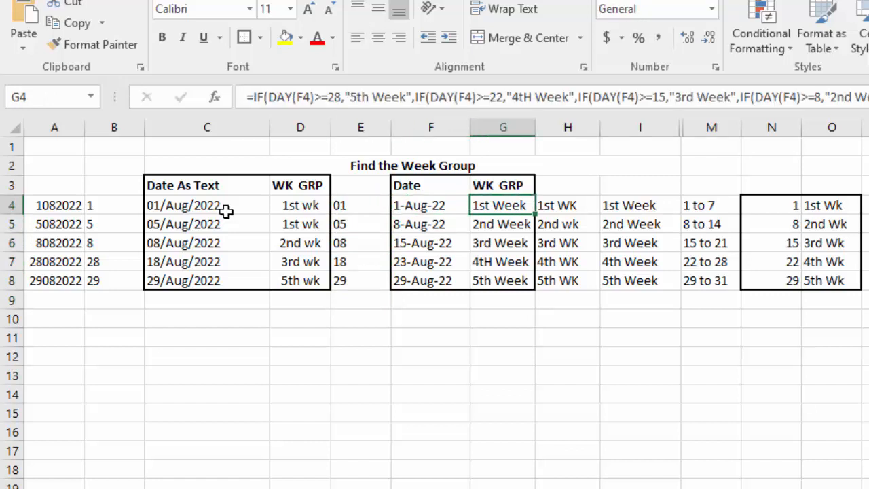
pyautogui.press('Right')
pyautogui.press('F2')
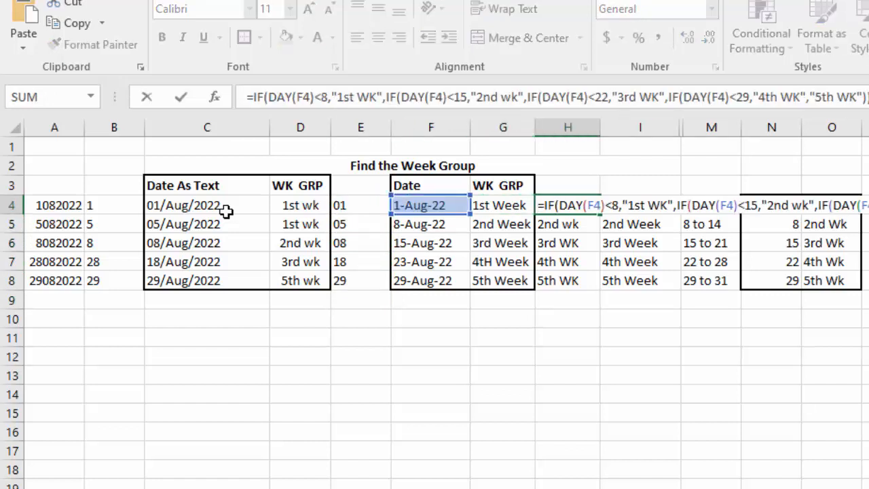
pyautogui.press('Left')
pyautogui.press('Left')
pyautogui.press('Left')
pyautogui.press('Left')
pyautogui.press('Left')
pyautogui.press('Left')
pyautogui.press('Left')
pyautogui.press('Left')
pyautogui.press('Left')
pyautogui.press('Left')
pyautogui.press('Left')
pyautogui.press('Left')
pyautogui.press('Left')
pyautogui.press('Left')
pyautogui.press('Left')
pyautogui.press('Left')
pyautogui.press('Left')
pyautogui.press('Left')
pyautogui.press('Left')
pyautogui.press('Left')
pyautogui.press('Left')
pyautogui.press('Left')
pyautogui.press('Left')
pyautogui.press('Left')
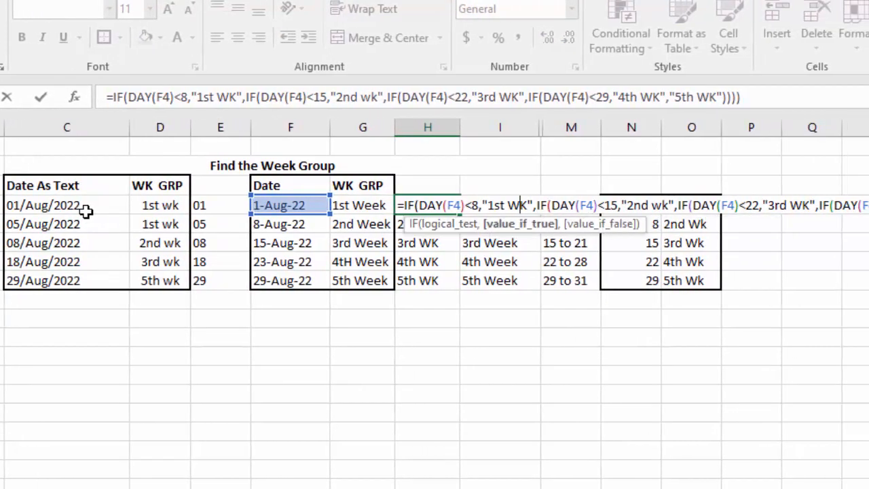
pyautogui.press('Left')
pyautogui.press('Left')
pyautogui.press('Left')
pyautogui.press('Left')
pyautogui.press('Left')
pyautogui.press('Left')
pyautogui.press('Left')
pyautogui.press('Left')
pyautogui.press('Left')
pyautogui.press('Left')
pyautogui.press('Left')
pyautogui.press('Left')
pyautogui.hotkey('shift', 'Right')
pyautogui.hotkey('shift', 'Right')
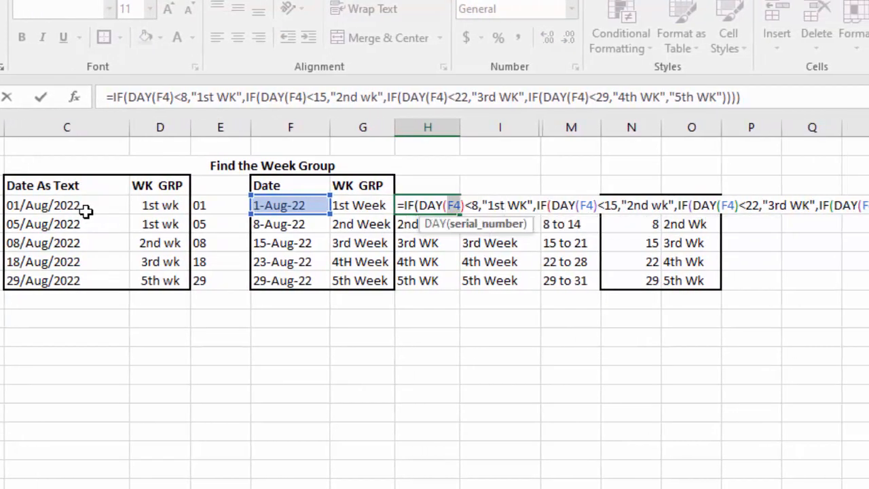
pyautogui.press('Left')
pyautogui.press('Left')
pyautogui.press('Left')
pyautogui.press('Left')
pyautogui.press('Left')
pyautogui.hotkey('shift', 'Right')
pyautogui.hotkey('shift', 'Right')
pyautogui.hotkey('shift', 'Right')
pyautogui.hotkey('shift', 'Right')
pyautogui.hotkey('shift', 'Right')
pyautogui.hotkey('shift', 'Right')
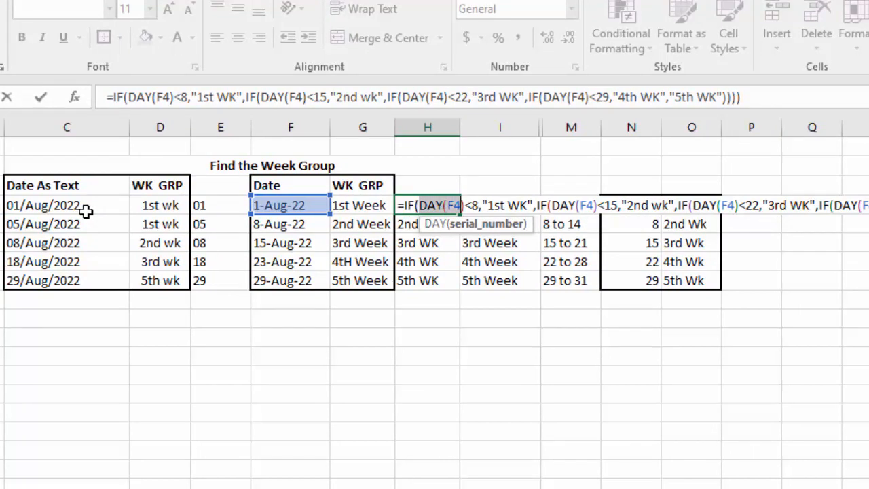
pyautogui.hotkey('shift', 'Right')
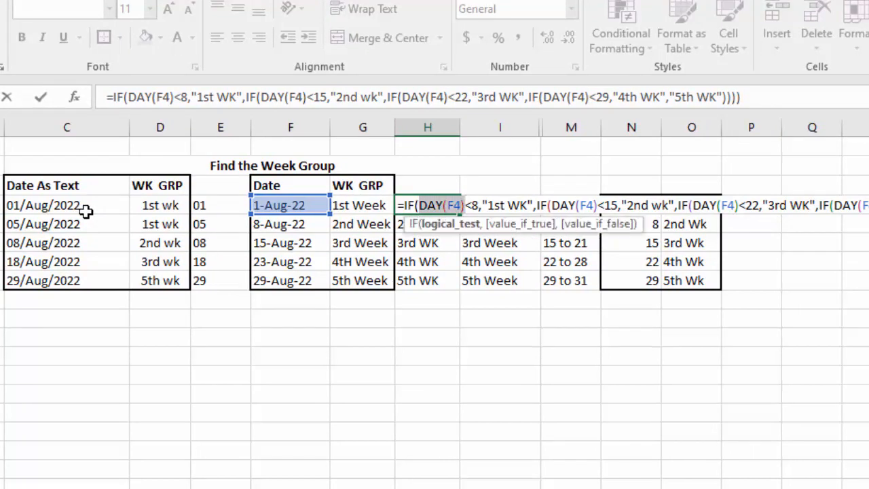
pyautogui.press('Return')
# - Replace DAY(F4) with E4 as the lookup value in the VLOOKUP formula in I4
pyautogui.press('Up')
pyautogui.press('Right')
pyautogui.press('F2')
pyautogui.press('Left')
pyautogui.press('Left')
pyautogui.press('Left')
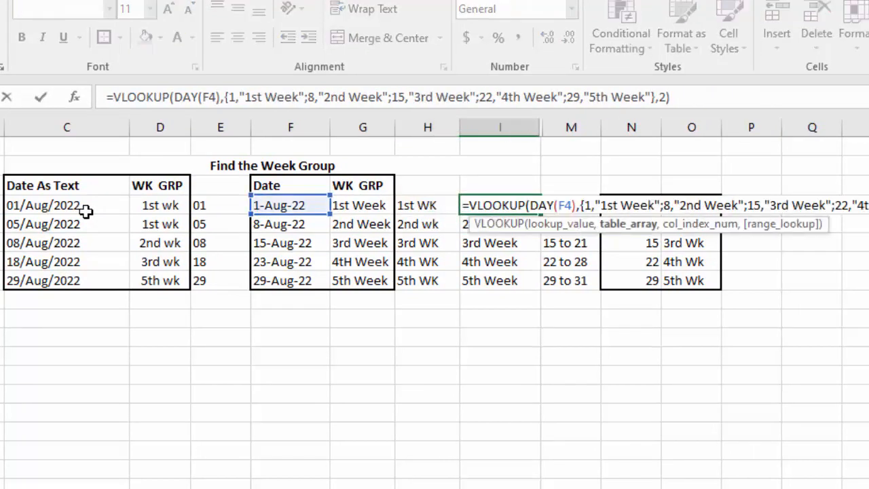
pyautogui.press('Left')
pyautogui.press('Left')
pyautogui.press('Left')
pyautogui.press('Left')
pyautogui.press('Left')
pyautogui.press('Left')
pyautogui.press('Left')
pyautogui.press('Left')
pyautogui.press('Left')
pyautogui.press('Left')
pyautogui.press('Left')
pyautogui.press('Left')
pyautogui.press('Left')
pyautogui.press('Left')
pyautogui.press('Left')
pyautogui.press('Left')
pyautogui.press('Left')
pyautogui.press('Left')
pyautogui.press('Left')
pyautogui.press('Left')
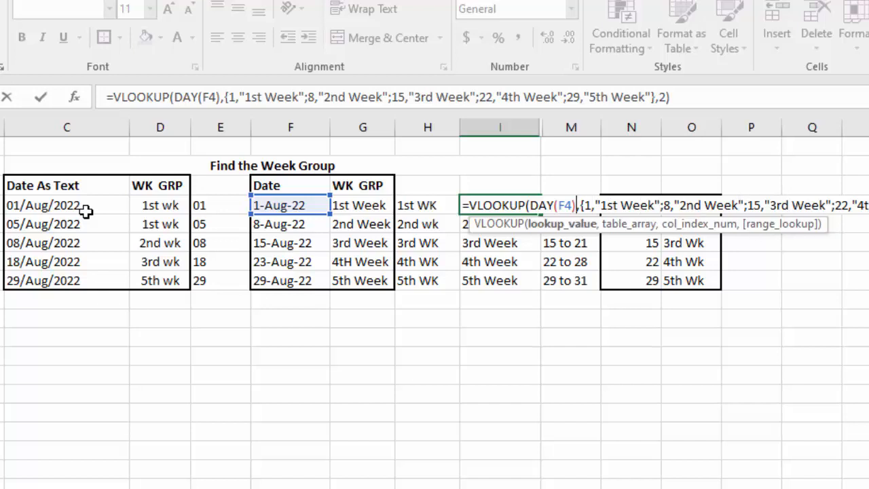
pyautogui.hotkey('shift', 'Right')
pyautogui.hotkey('shift', 'Right')
pyautogui.hotkey('shift', 'Right')
pyautogui.hotkey('shift', 'Right')
pyautogui.hotkey('shift', 'Right')
pyautogui.hotkey('shift', 'Right')
pyautogui.hotkey('shift', 'Right')
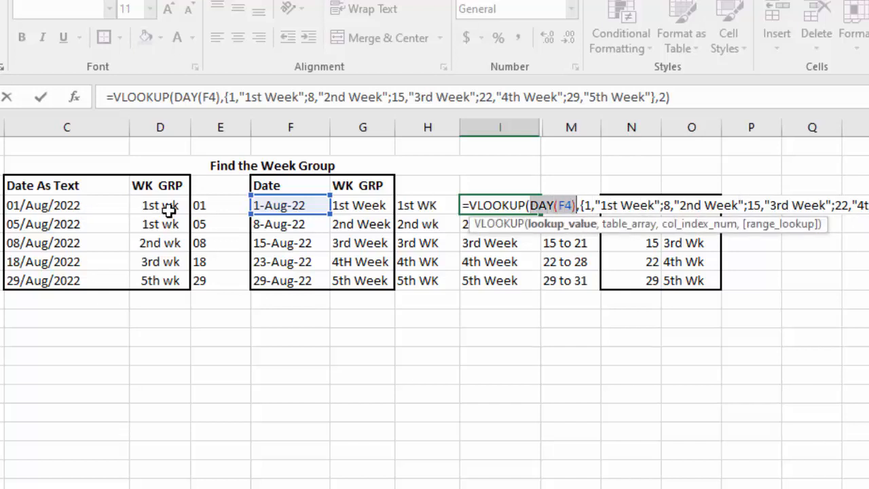
pyautogui.click(204, 206)
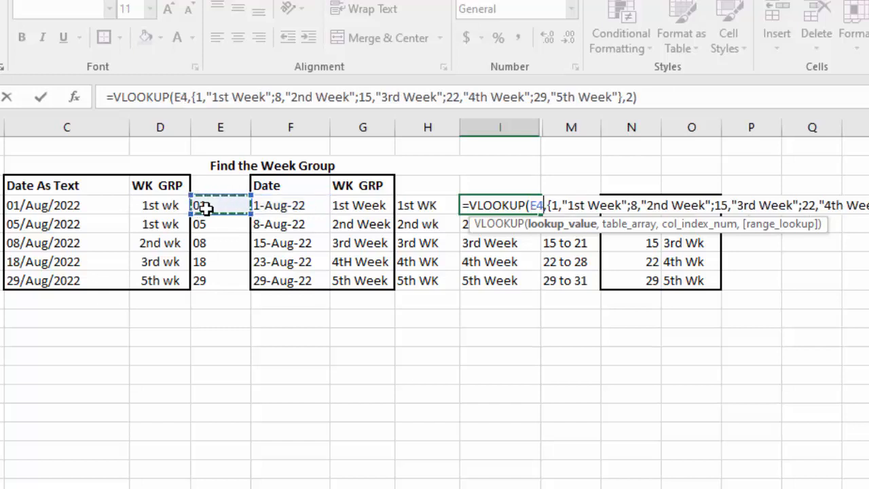
pyautogui.press('Return')
# - Insert a double minus before E4 in the VLOOKUP formula in I4 to convert the text day to a number
pyautogui.press('Up')
pyautogui.press('F2')
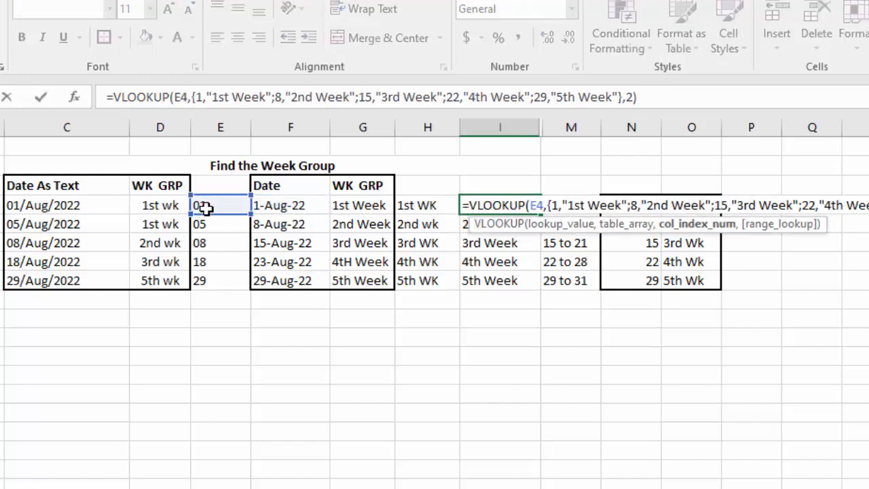
pyautogui.press('Left')
pyautogui.press('Left')
pyautogui.press('Left')
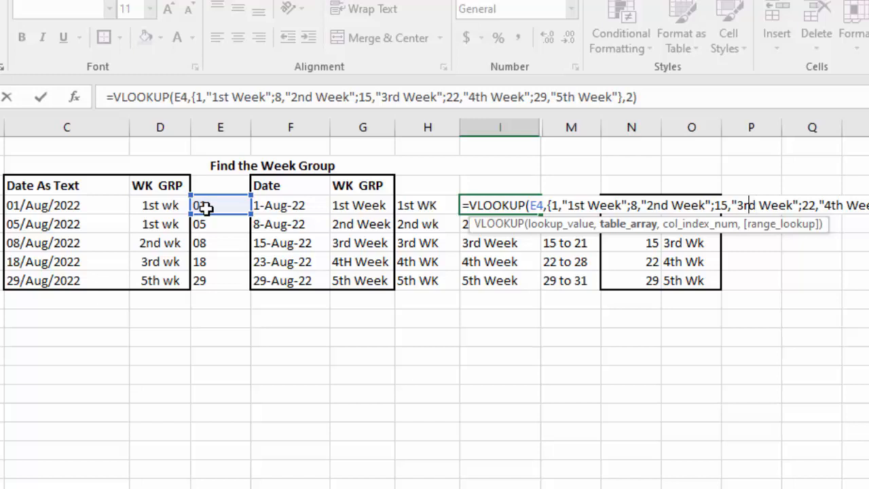
pyautogui.press('Left')
pyautogui.press('Left')
pyautogui.press('Left')
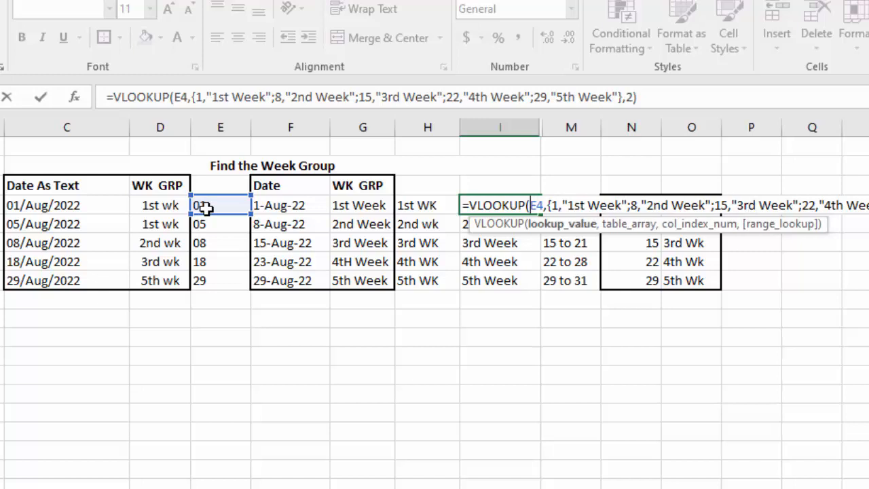
pyautogui.write('--')
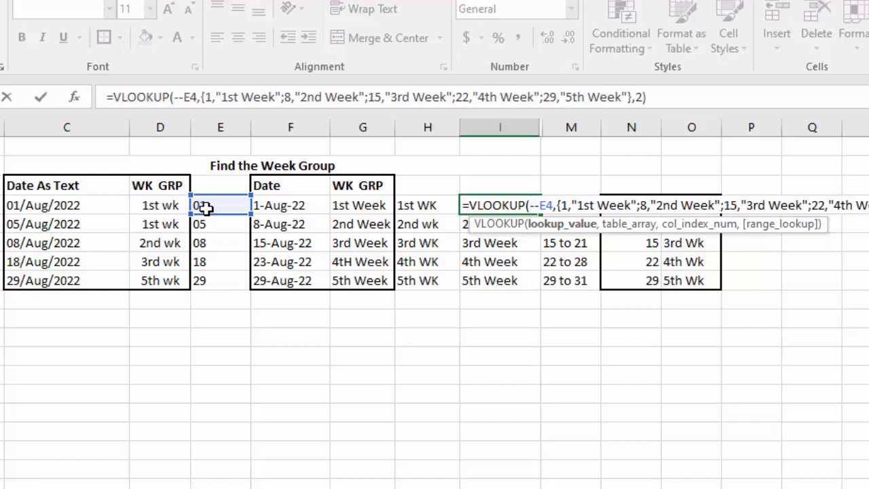
pyautogui.press('Return')
# - Copy the --E4 VLOOKUP formula from I4 down through I8
pyautogui.press('Up')
pyautogui.hotkey('ctrl', 'shift', 'Down')
pyautogui.hotkey('ctrl', 'f')
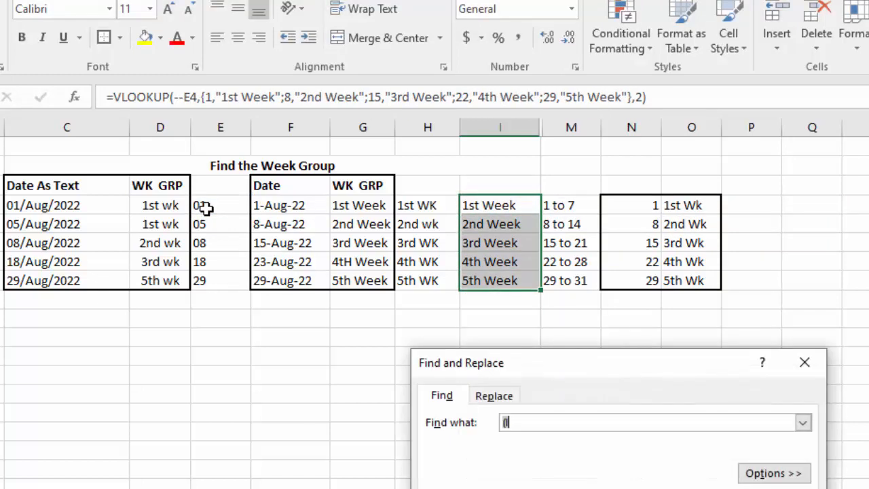
pyautogui.press('Escape')
pyautogui.hotkey('ctrl', 'd')
pyautogui.press('Return')
pyautogui.press('Down')
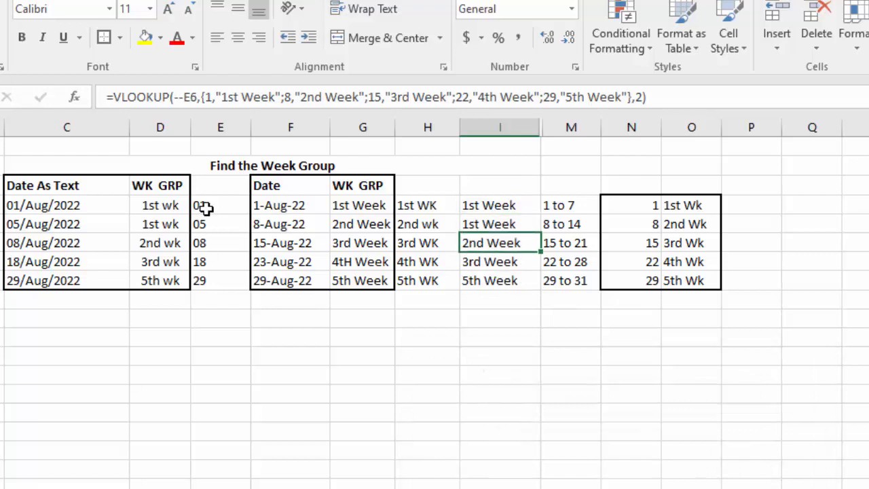
# - Check the filled VLOOKUP formulas in column I against the LEFT formulas in column E that feed them
pyautogui.press('Down')
pyautogui.press('Up')
pyautogui.press('Up')
pyautogui.press('Up')
pyautogui.press('F2')
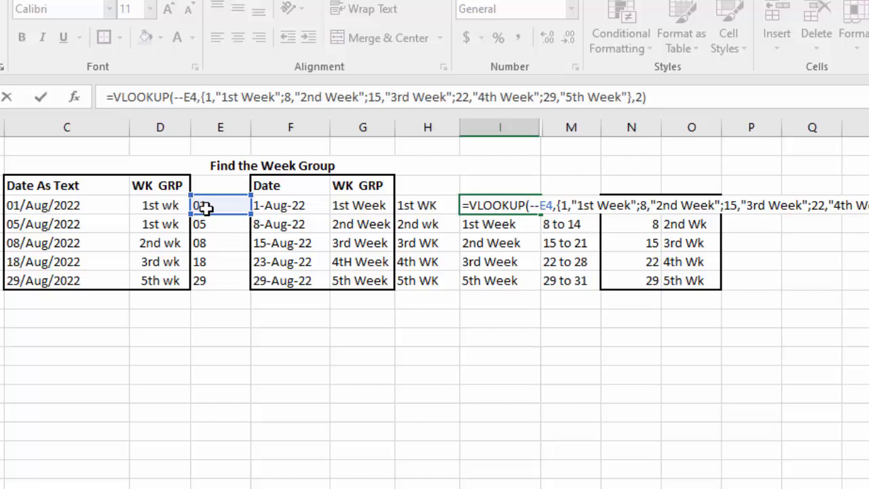
pyautogui.press('Return')
pyautogui.press('Left')
pyautogui.press('Left')
pyautogui.press('Left')
pyautogui.press('Left')
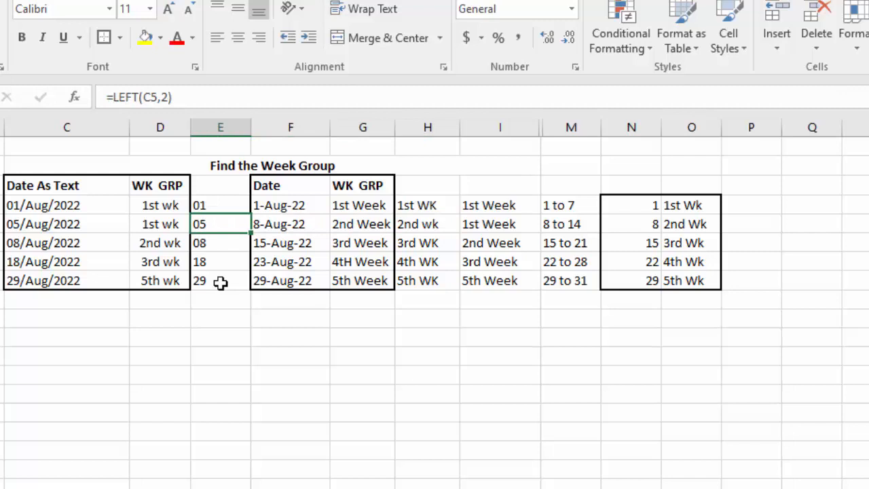
pyautogui.press('Up')
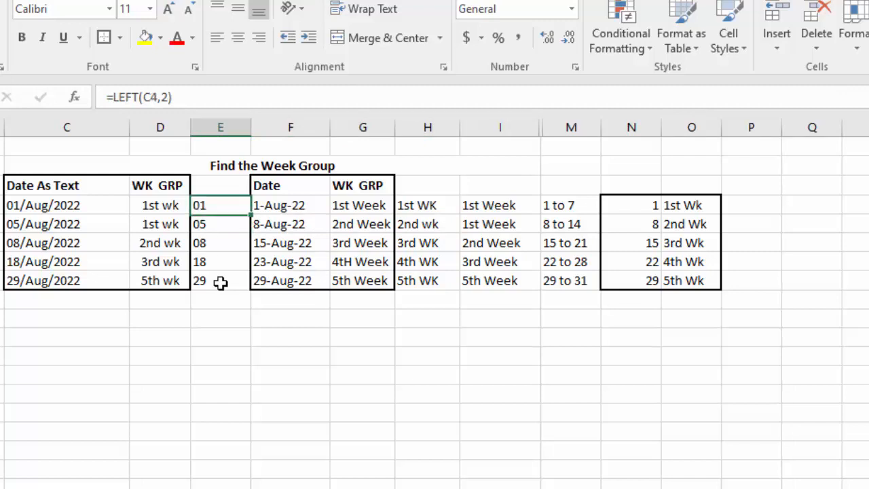
# - Compare the nested IF formula in G4 with the LEFT formula in E4, leaving both as they are
pyautogui.press('Right')
pyautogui.press('Right')
pyautogui.press('Right')
pyautogui.press('Left')
pyautogui.press('F2')
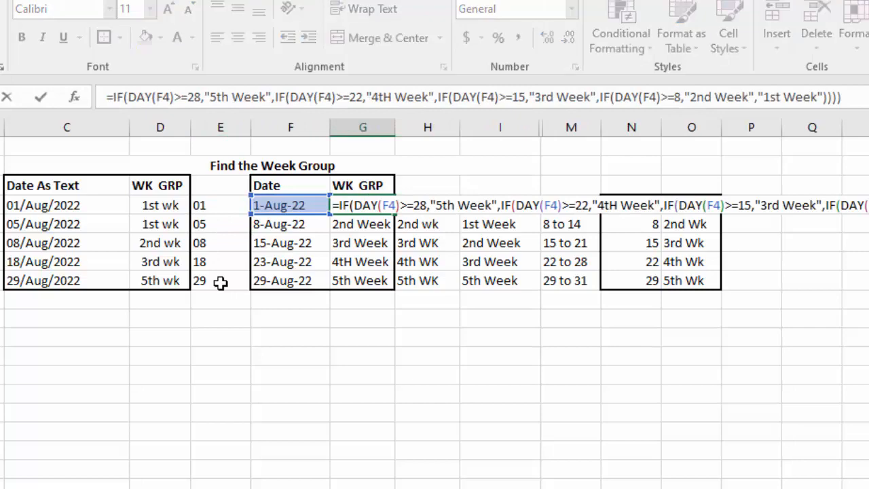
pyautogui.press('Escape')
pyautogui.press('Left')
pyautogui.press('Left')
pyautogui.press('F2')
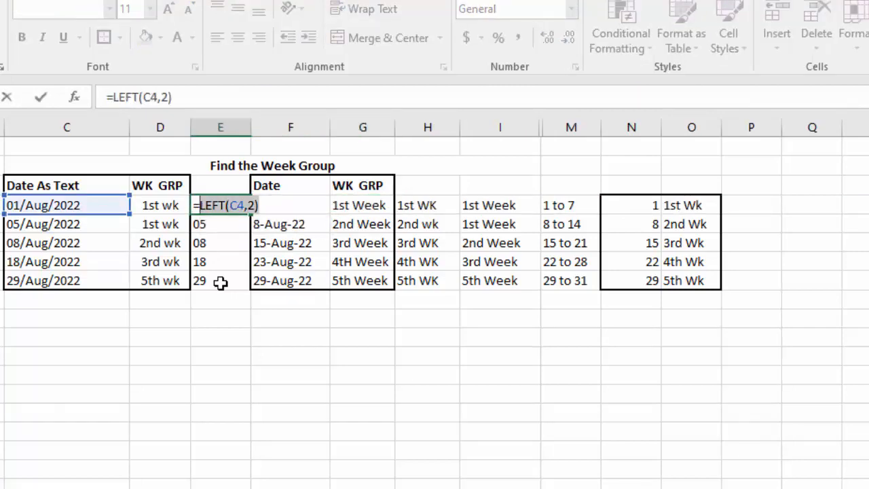
pyautogui.press('Escape')
# - Highlight the text dates in C4:C8 and the dates stored as plain numbers in A4:A8 to compare their formats
pyautogui.press('Left')
pyautogui.press('Left')
pyautogui.hotkey('ctrl', 'shift', 'Down')
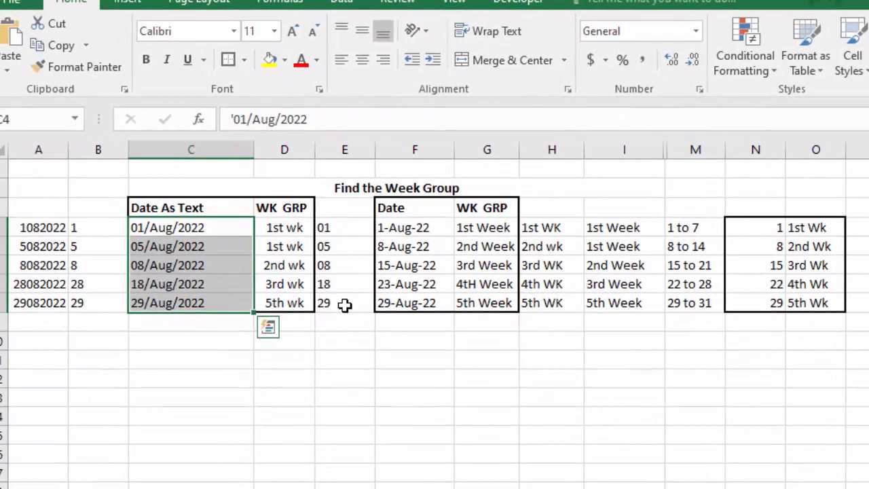
pyautogui.press('Left')
pyautogui.press('Left')
pyautogui.hotkey('ctrl', 'shift', 'Down')
pyautogui.press('Right')
pyautogui.press('Left')
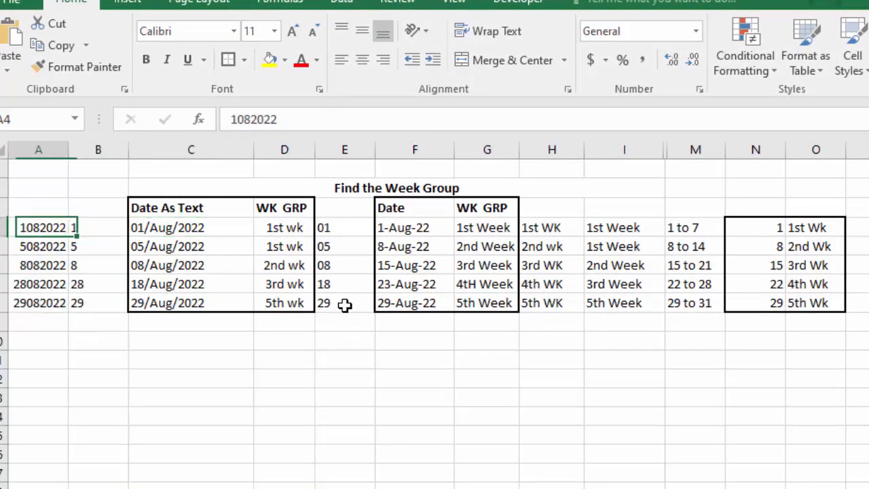
pyautogui.hotkey('ctrl', 'shift', 'Down')
pyautogui.press('Down')
pyautogui.press('Up')
# - Examine the leading day digits of the numeric dates in A7 and A4, leaving the values as they are
pyautogui.press('F2')
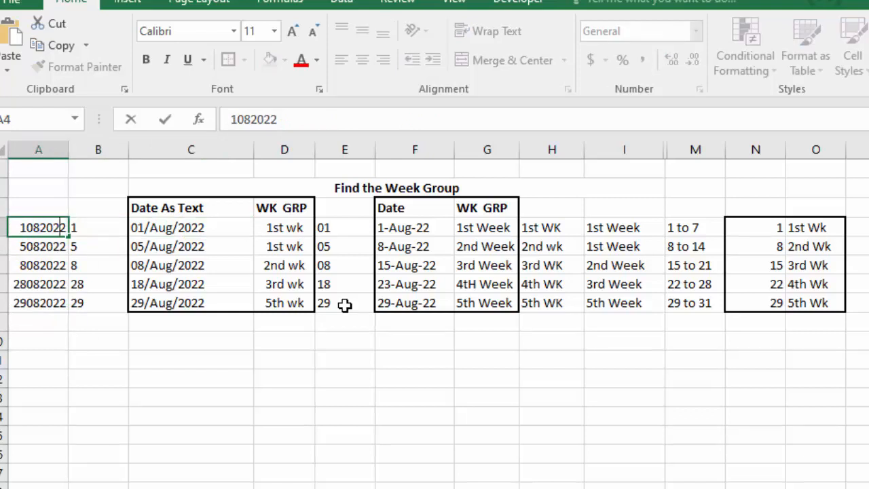
pyautogui.press('Return')
pyautogui.press('Down')
pyautogui.press('Down')
pyautogui.press('F2')
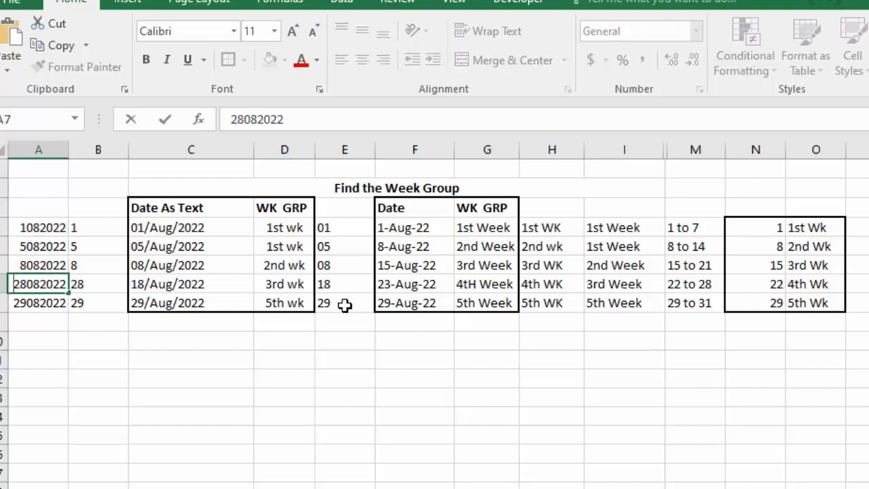
pyautogui.press('Home')
pyautogui.hotkey('shift', 'Right')
pyautogui.hotkey('shift', 'Right')
pyautogui.press('Escape')
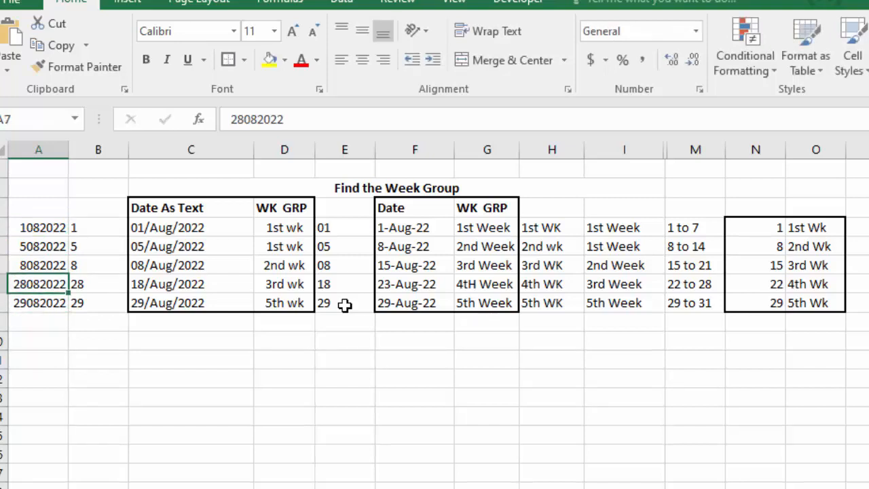
pyautogui.press('Up')
pyautogui.press('Up')
pyautogui.press('Up')
pyautogui.press('F2')
pyautogui.press('Home')
pyautogui.hotkey('shift', 'Right')
pyautogui.press('Return')
# - Inspect the IF and LEN formula in B4 that extracts the day from A4
pyautogui.press('Right')
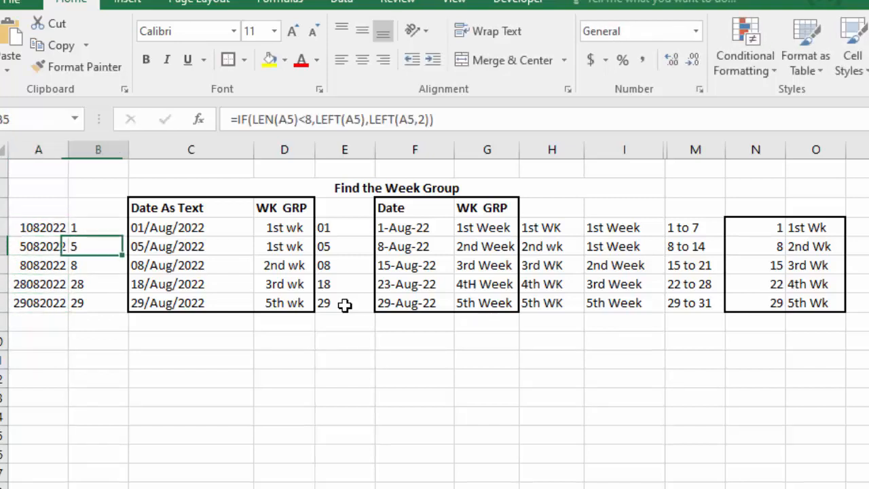
pyautogui.press('Up')
pyautogui.press('F2')
pyautogui.press('Escape')
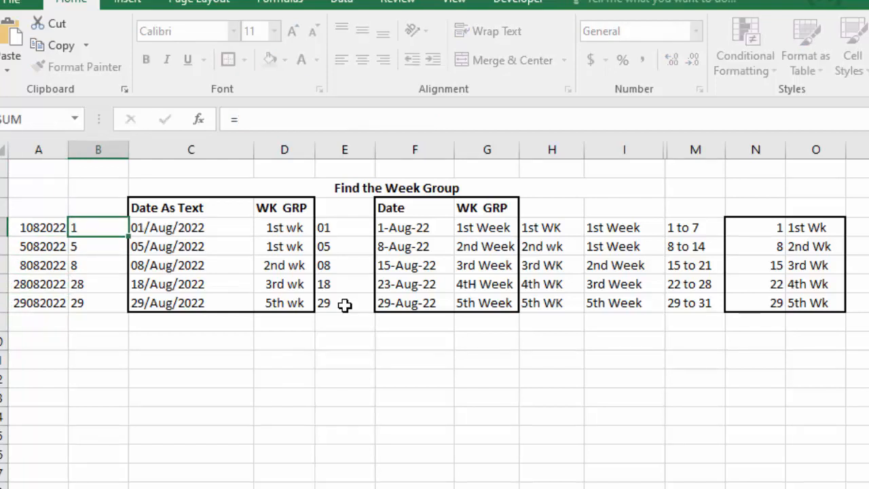
# - Enter =LEFT(A4,) in B10, leaving the number of characters empty
pyautogui.press('Down')
pyautogui.press('Down')
pyautogui.press('Down')
pyautogui.press('Down')
pyautogui.press('Right')
pyautogui.press('Right')
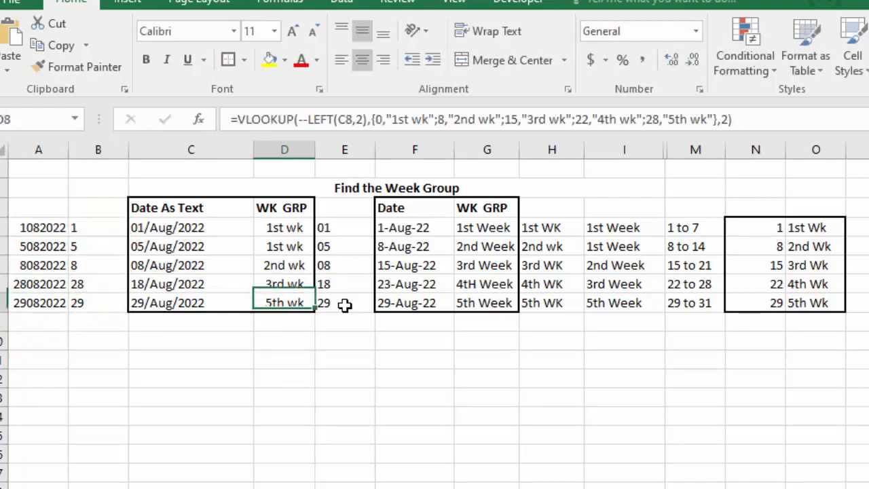
pyautogui.press('Left')
pyautogui.press('Down')
pyautogui.press('Down')
pyautogui.press('Left')
pyautogui.write('=elf')
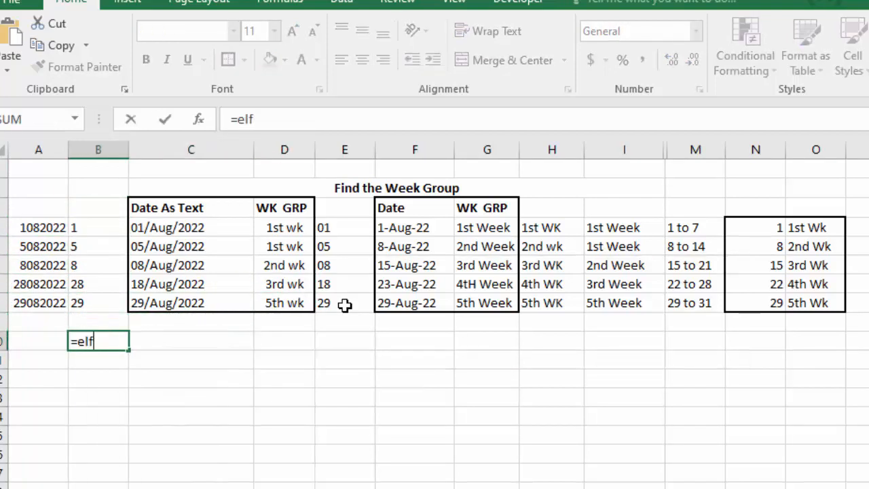
pyautogui.press('BackSpace')
pyautogui.press('BackSpace')
pyautogui.write('lef')
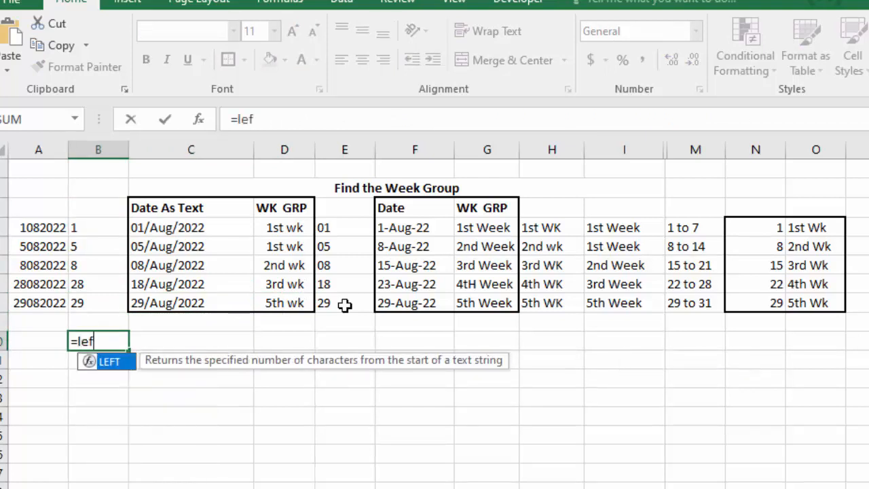
pyautogui.press('Tab')
pyautogui.press('Up')
pyautogui.press('Left')
pyautogui.press('Up')
pyautogui.press('Up')
pyautogui.press('Up')
pyautogui.press('Up')
pyautogui.press('Up')
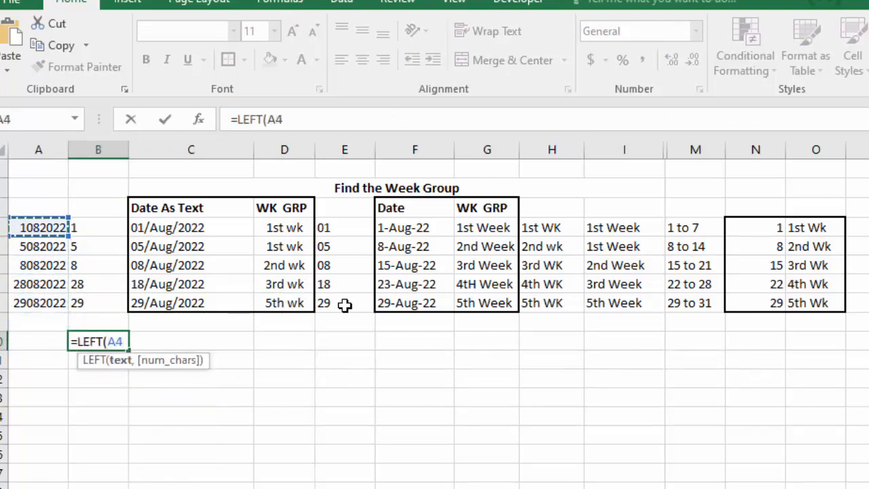
pyautogui.write(',')
pyautogui.hotkey('ctrl', 'Return')
# - Set the LEFT formula's character count to 2 and fill B10:B14 with =LEFT(A4,2)
pyautogui.hotkey('shift', 'Down')
pyautogui.hotkey('shift', 'Down')
pyautogui.hotkey('shift', 'Down')
pyautogui.hotkey('shift', 'Down')
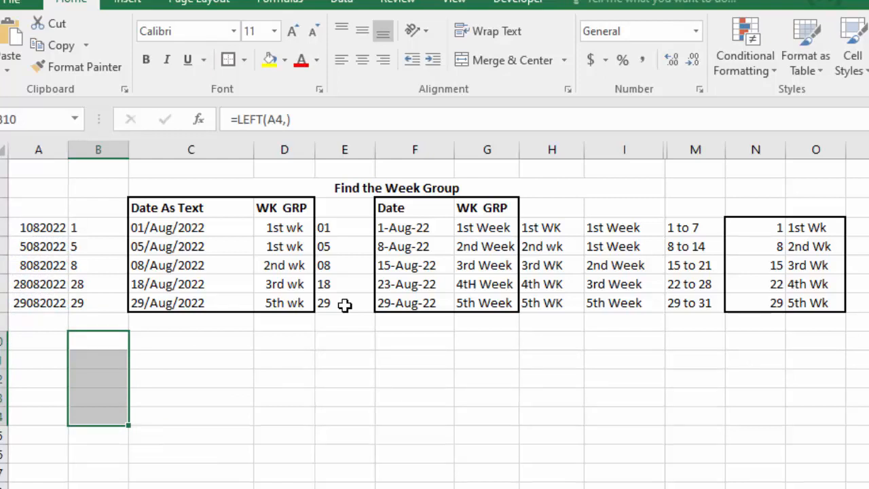
pyautogui.press('F2')
pyautogui.press('Left')
pyautogui.write('2')
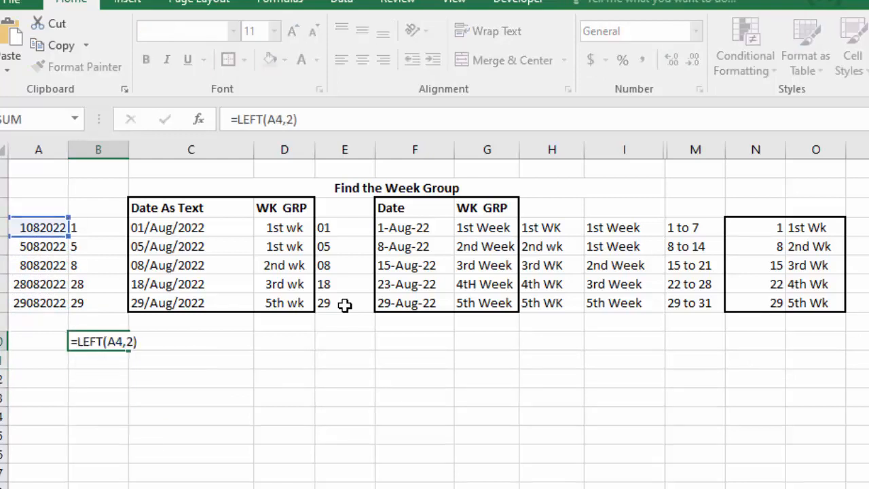
pyautogui.hotkey('ctrl', 'Return')
# - Review the LEFT results in B10:B14, highlight B10:B12, and compare them with the length-based formula in B4
pyautogui.press('Down')
pyautogui.press('Down')
pyautogui.press('Down')
pyautogui.press('Down')
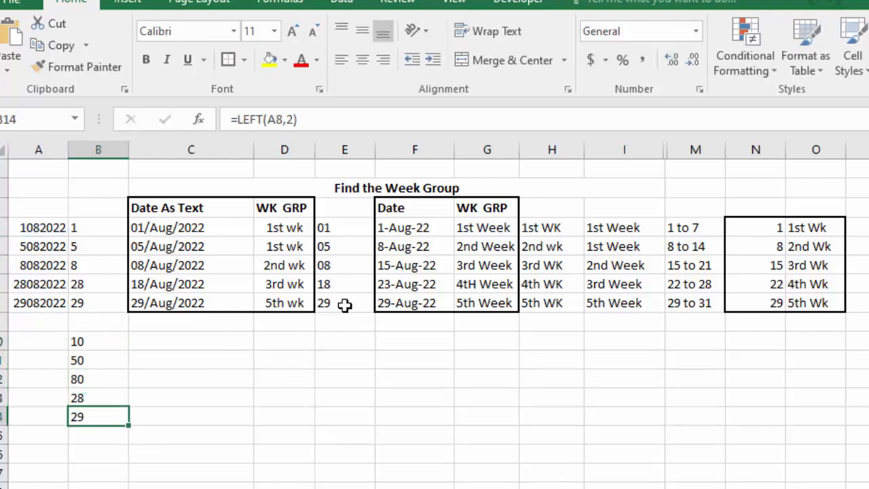
pyautogui.press('Up')
pyautogui.press('Down')
pyautogui.press('Up')
pyautogui.press('Up')
pyautogui.hotkey('shift', 'Up')
pyautogui.hotkey('shift', 'Up')
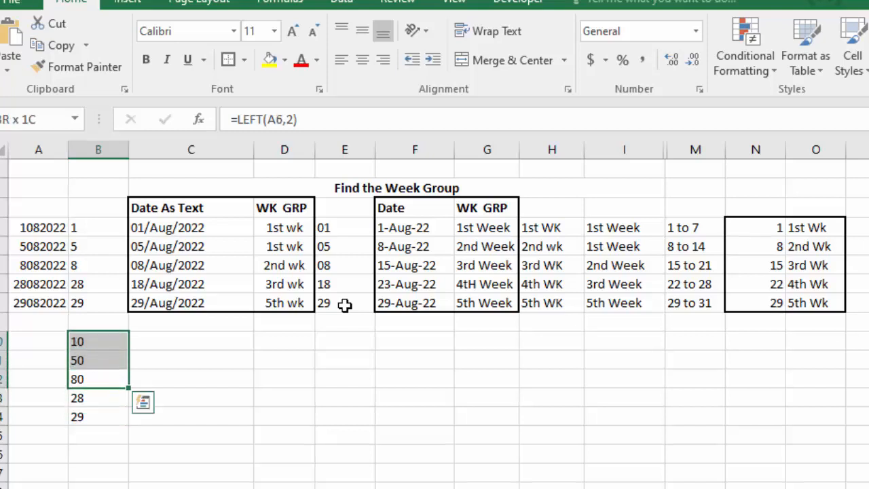
pyautogui.press('Up')
pyautogui.press('Up')
pyautogui.press('Up')
pyautogui.press('Up')
pyautogui.press('Up')
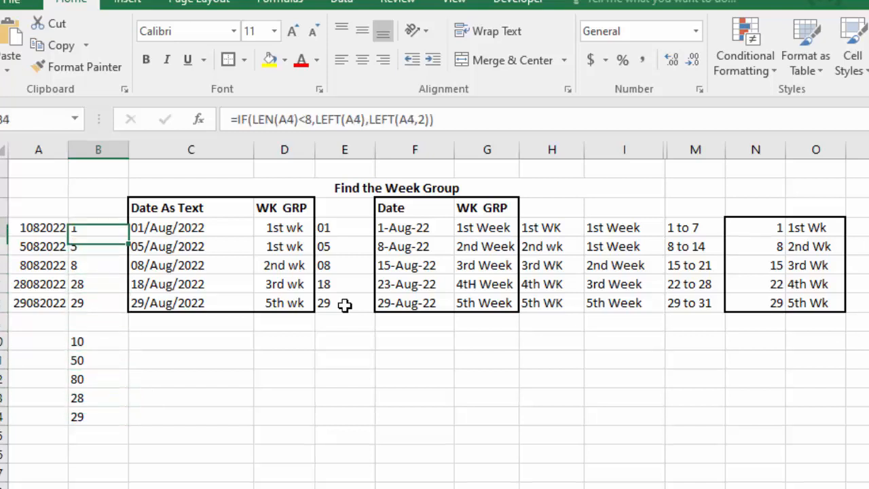
# - Examine the LEN function in the logical test of the IF formula in B4
pyautogui.press('F2')
pyautogui.press('Left')
pyautogui.press('Left')
pyautogui.press('Left')
pyautogui.press('Left')
pyautogui.press('Left')
pyautogui.press('Left')
pyautogui.press('Left')
pyautogui.press('Left')
pyautogui.press('Left')
pyautogui.press('Left')
pyautogui.press('Left')
pyautogui.press('Left')
pyautogui.press('Left')
pyautogui.press('Left')
pyautogui.press('Left')
pyautogui.press('Left')
pyautogui.press('Left')
pyautogui.press('Left')
pyautogui.press('Left')
pyautogui.press('Left')
pyautogui.press('Left')
pyautogui.press('Left')
pyautogui.press('Left')
pyautogui.press('Left')
pyautogui.press('Left')
pyautogui.press('Left')
pyautogui.press('Left')
pyautogui.press('Left')
pyautogui.press('Left')
pyautogui.press('Left')
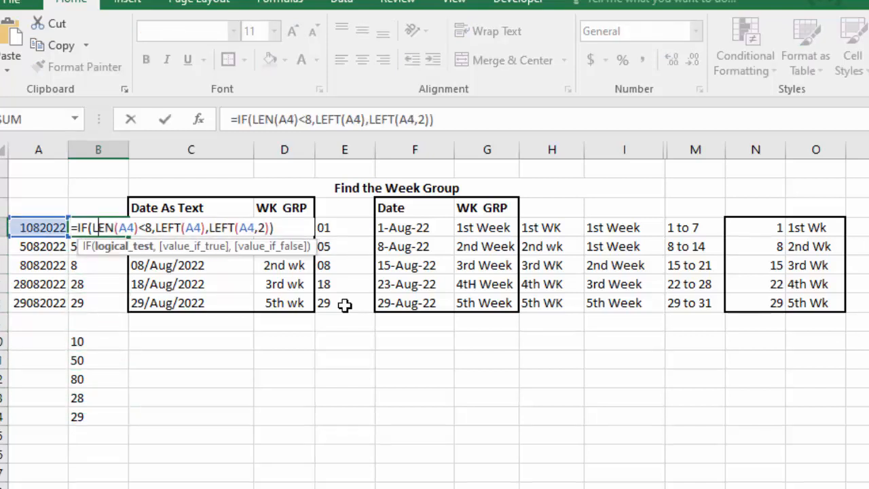
pyautogui.hotkey('shift', 'Right')
pyautogui.hotkey('shift', 'Right')
pyautogui.hotkey('shift', 'Right')
pyautogui.hotkey('shift', 'Right')
pyautogui.hotkey('shift', 'Right')
pyautogui.hotkey('shift', 'Right')
pyautogui.hotkey('shift', 'Right')
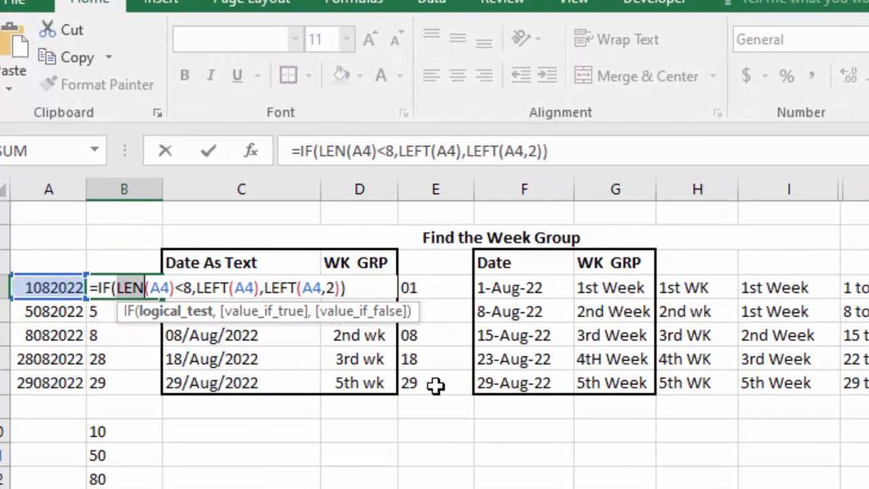
pyautogui.press('Escape')
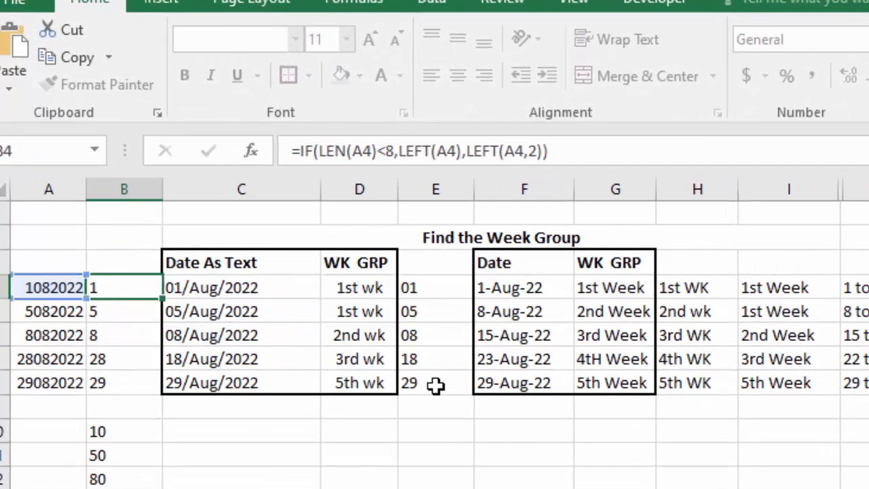
# - Examine the digits following the day in the numeric dates in A4 and A7
pyautogui.press('Left')
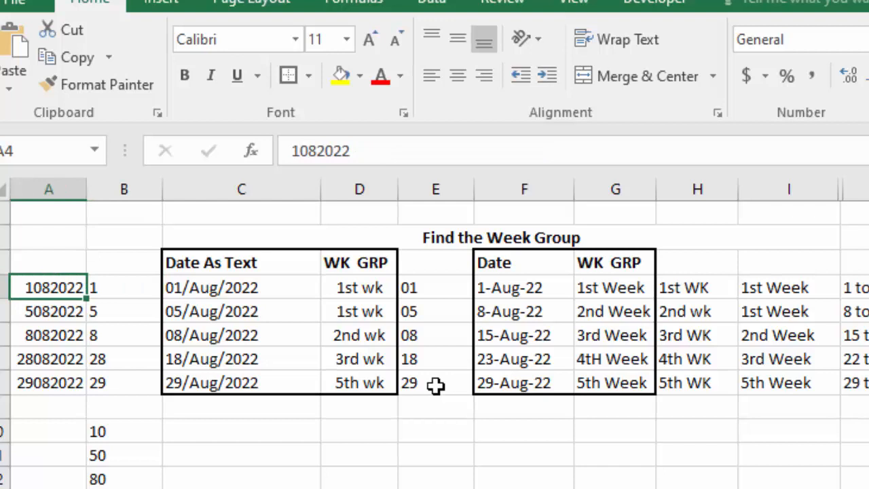
pyautogui.press('F2')
pyautogui.hotkey('shift', 'Home')
pyautogui.hotkey('shift', 'Right')
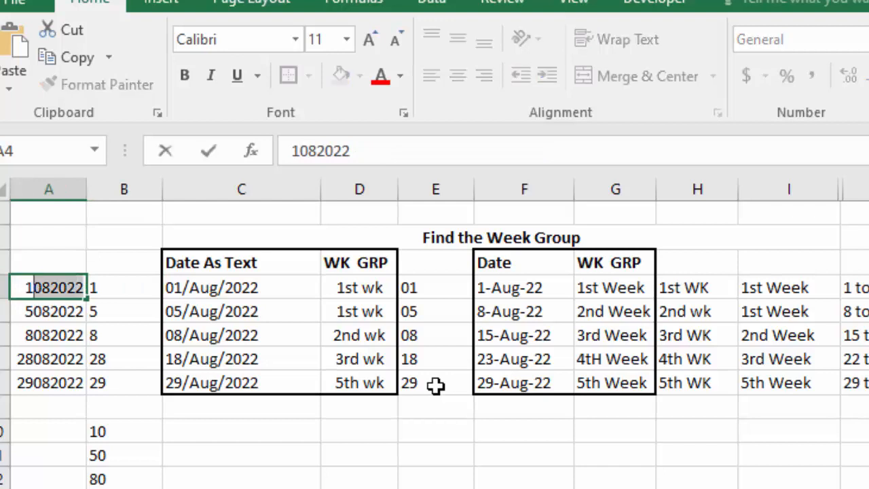
pyautogui.press('End')
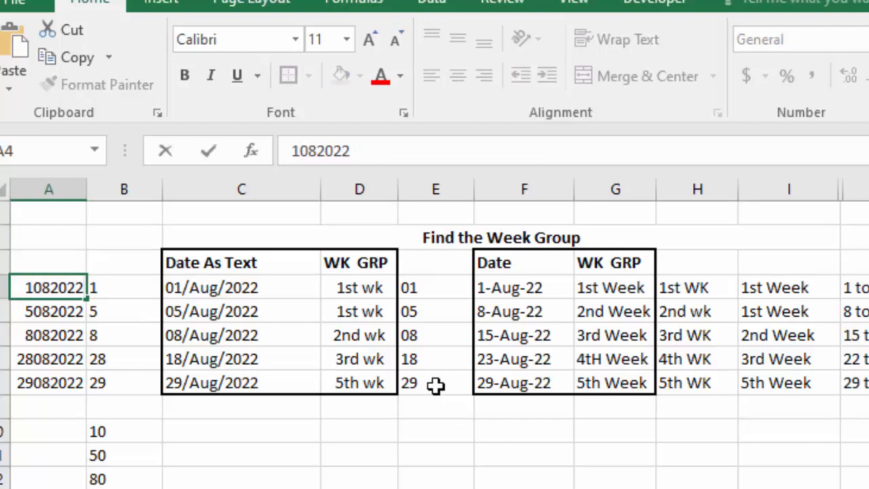
pyautogui.press('Down')
pyautogui.press('Down')
pyautogui.press('Down')
pyautogui.press('Down')
pyautogui.press('Up')
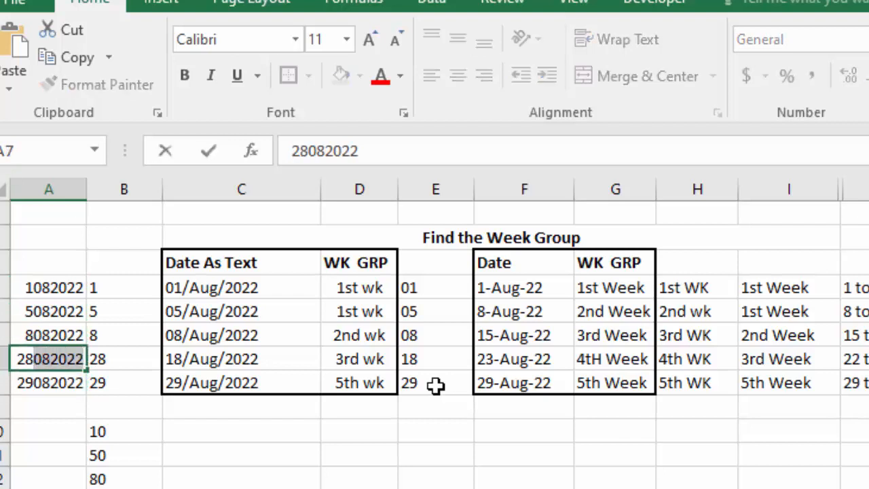
# - Review B4's LEN(A4)<8 test and its LEFT(A4) and LEFT(A4,2) branches, and check the extracted days below
pyautogui.press('Right')
pyautogui.press('Up')
pyautogui.press('Up')
pyautogui.press('Up')
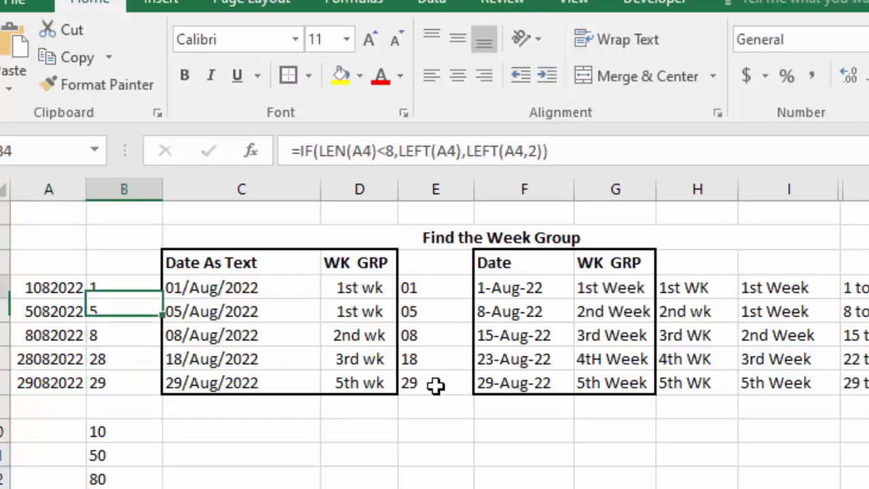
pyautogui.press('F2')
pyautogui.press('Left')
pyautogui.press('Left')
pyautogui.press('Left')
pyautogui.press('Left')
pyautogui.press('Left')
pyautogui.press('Left')
pyautogui.press('Left')
pyautogui.press('Left')
pyautogui.press('Left')
pyautogui.press('Left')
pyautogui.press('Left')
pyautogui.press('Left')
pyautogui.press('Left')
pyautogui.press('Left')
pyautogui.press('Left')
pyautogui.press('Left')
pyautogui.press('Left')
pyautogui.press('Left')
pyautogui.press('Left')
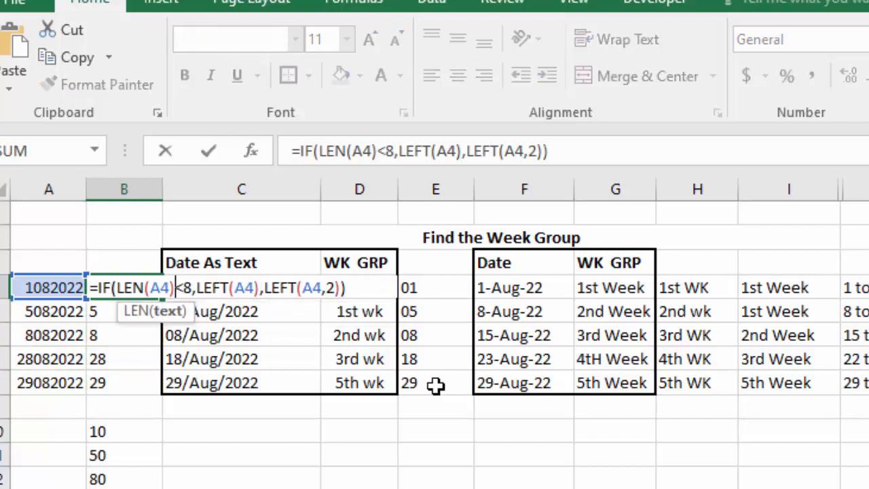
pyautogui.hotkey('shift', 'Left')
pyautogui.hotkey('shift', 'Left')
pyautogui.hotkey('shift', 'Left')
pyautogui.hotkey('shift', 'Left')
pyautogui.press('Right')
pyautogui.press('Right')
pyautogui.press('Right')
pyautogui.press('Right')
pyautogui.press('Right')
pyautogui.press('Right')
pyautogui.press('Right')
pyautogui.press('Right')
pyautogui.press('Right')
pyautogui.press('Right')
pyautogui.press('Right')
pyautogui.press('Right')
pyautogui.press('Right')
pyautogui.press('Right')
pyautogui.press('Right')
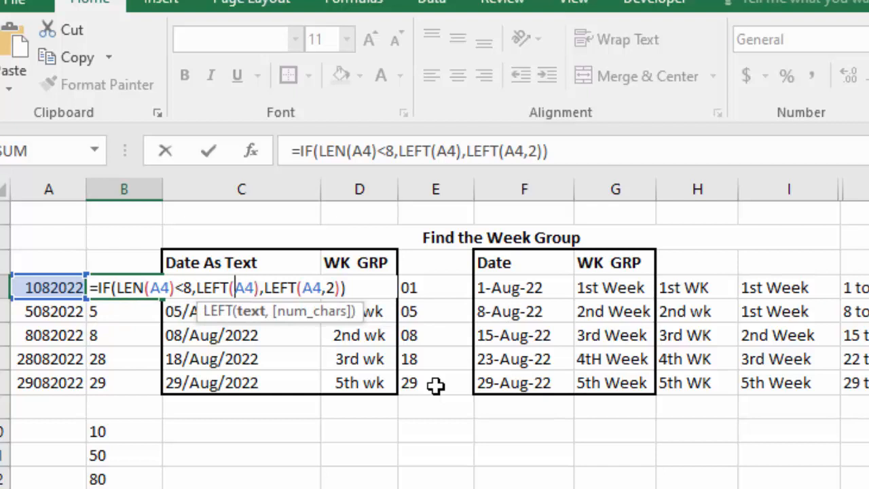
pyautogui.press('Right')
pyautogui.press('Right')
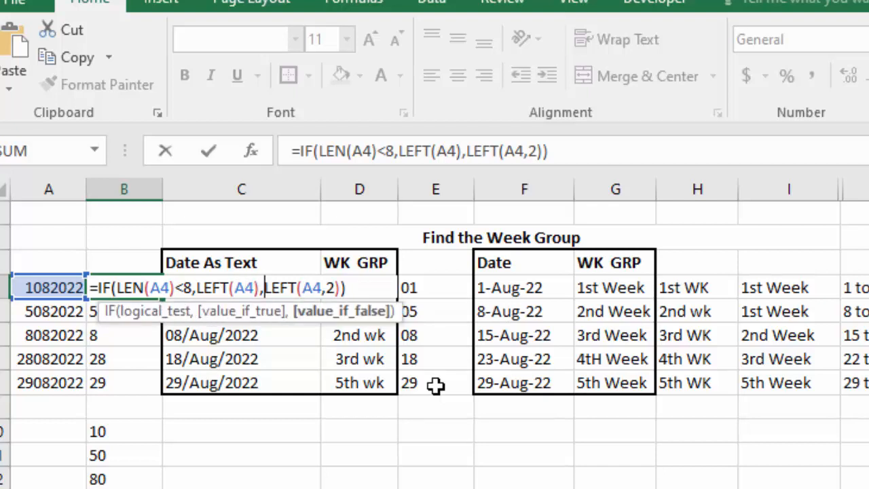
pyautogui.press('Right')
pyautogui.press('Right')
pyautogui.press('Right')
pyautogui.press('Right')
pyautogui.press('Right')
pyautogui.press('Right')
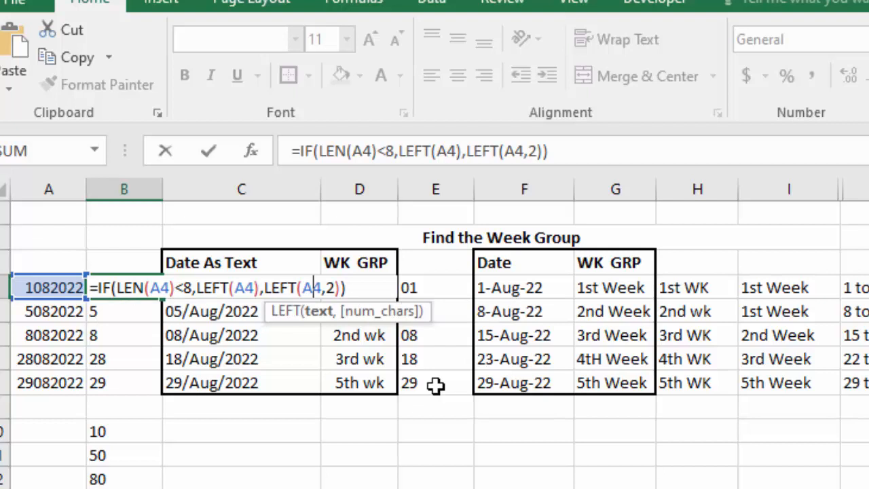
pyautogui.press('Return')
pyautogui.press('Up')
pyautogui.hotkey('ctrl', 'shift', 'Down')
pyautogui.press('Down')
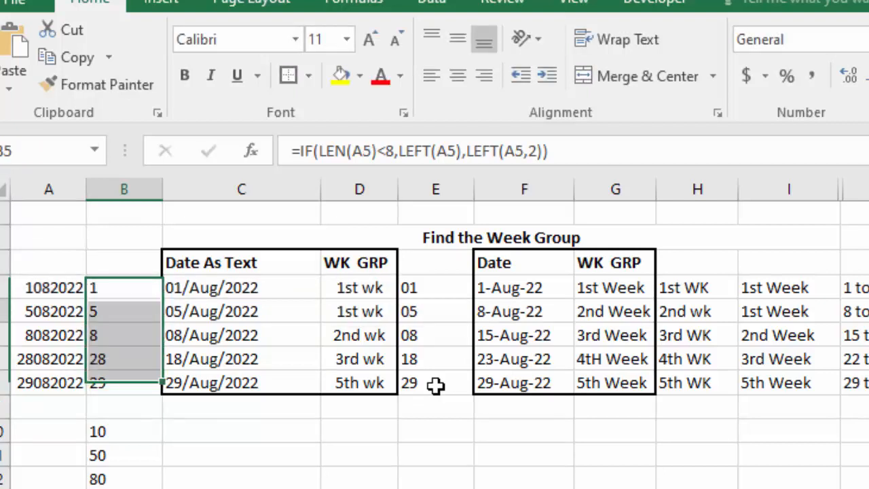
# - Copy the IF expression from B4 without its leading equals sign, leaving the cell's formula intact
pyautogui.press('Up')
pyautogui.press('F2')
pyautogui.hotkey('ctrl', 'shift', 'Left')
pyautogui.hotkey('ctrl', 'shift', 'Left')
pyautogui.hotkey('ctrl', 'shift', 'Left')
pyautogui.hotkey('ctrl', 'shift', 'Left')
pyautogui.hotkey('ctrl', 'shift', 'Left')
pyautogui.hotkey('ctrl', 'shift', 'Left')
pyautogui.hotkey('ctrl', 'shift', 'Left')
pyautogui.hotkey('ctrl', 'shift', 'Left')
pyautogui.hotkey('ctrl', 'shift', 'Left')
pyautogui.hotkey('ctrl', 'c')
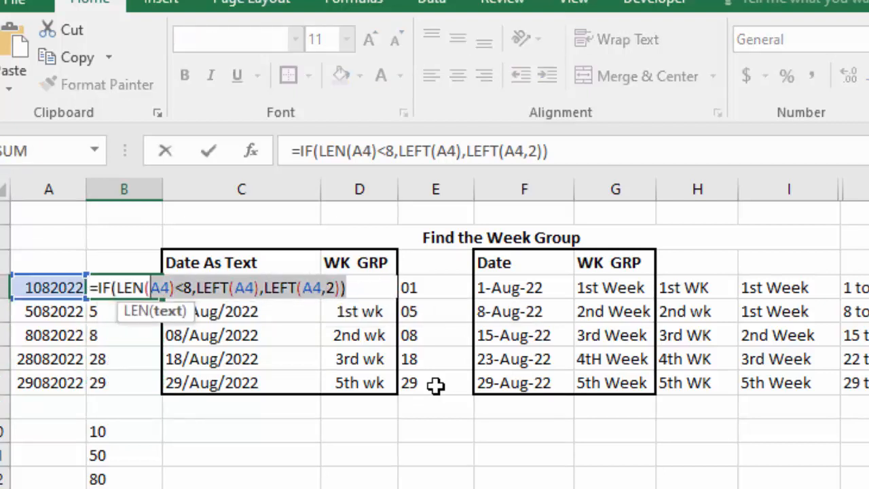
pyautogui.press('Return')
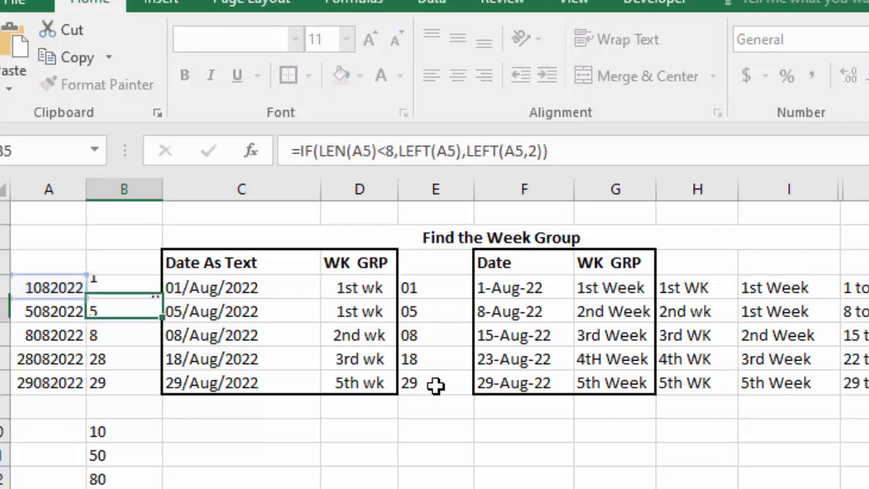
# - Replace the lookup value --E4 in I4's VLOOKUP with the copied expression IF(LEN(A4)<8,LEFT(A4),LEFT(A4,2))
pyautogui.press('Up')
pyautogui.press('Right')
pyautogui.press('Right')
pyautogui.press('Right')
pyautogui.press('Right')
pyautogui.press('Right')
pyautogui.press('Right')
pyautogui.press('F2')
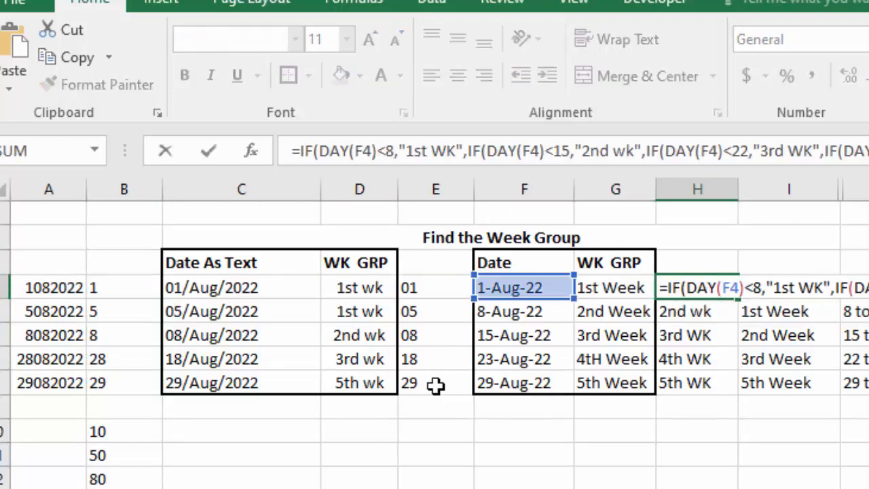
pyautogui.press('Tab')
pyautogui.press('F2')
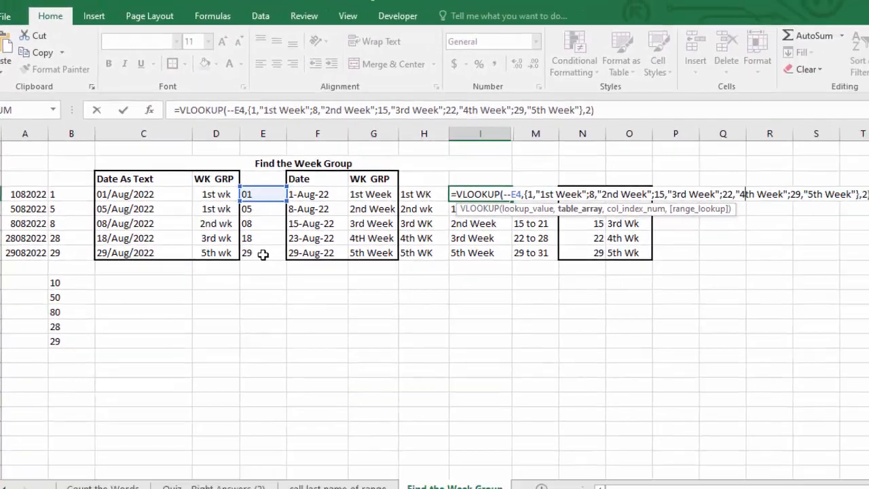
pyautogui.press('Left')
pyautogui.press('Left')
pyautogui.press('Left')
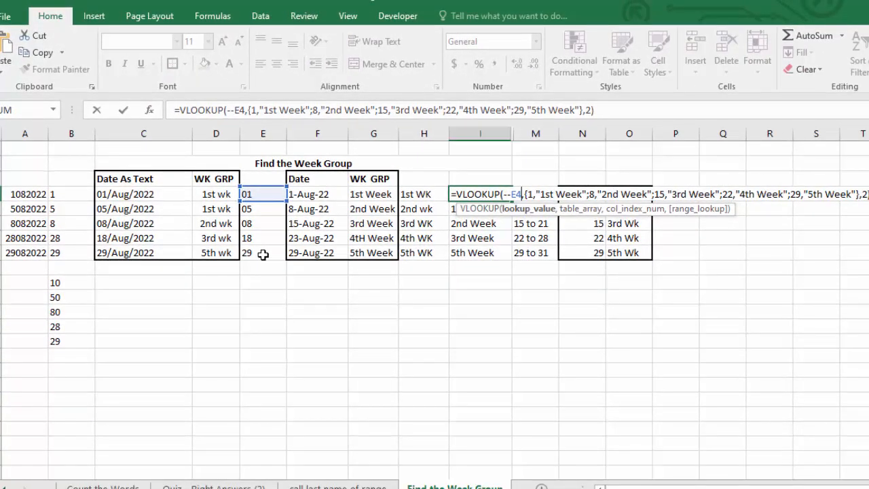
pyautogui.hotkey('shift', 'Left')
pyautogui.hotkey('shift', 'Left')
pyautogui.hotkey('shift', 'Left')
pyautogui.hotkey('shift', 'Left')
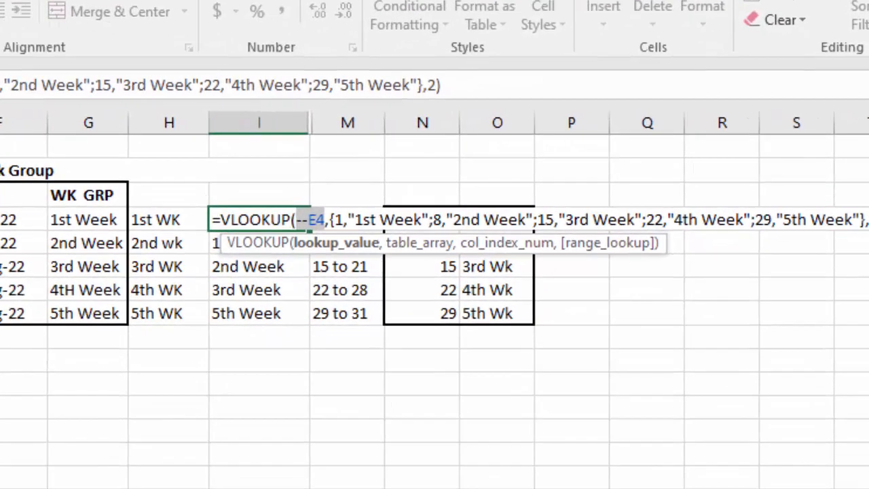
pyautogui.hotkey('ctrl', 'v')
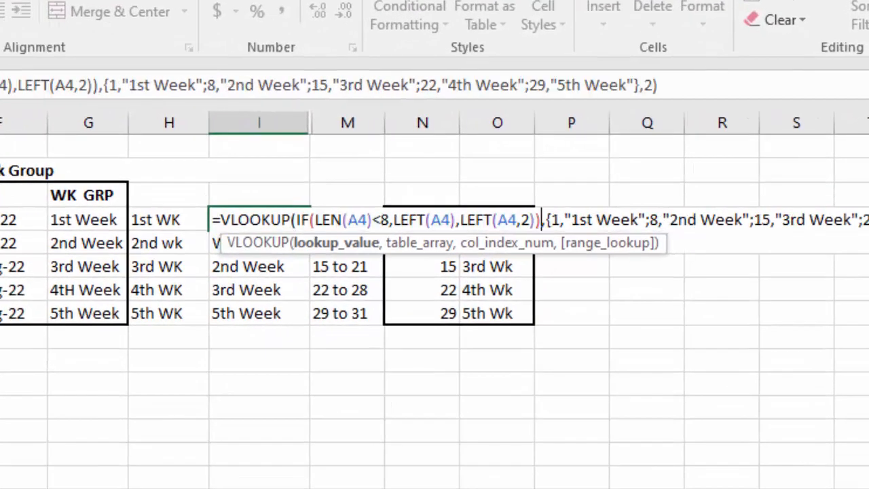
pyautogui.press('Return')
# - Insert a double minus (--) before the IF expression in I4's VLOOKUP to convert the extracted day to a number
pyautogui.press('Up')
pyautogui.press('F2')
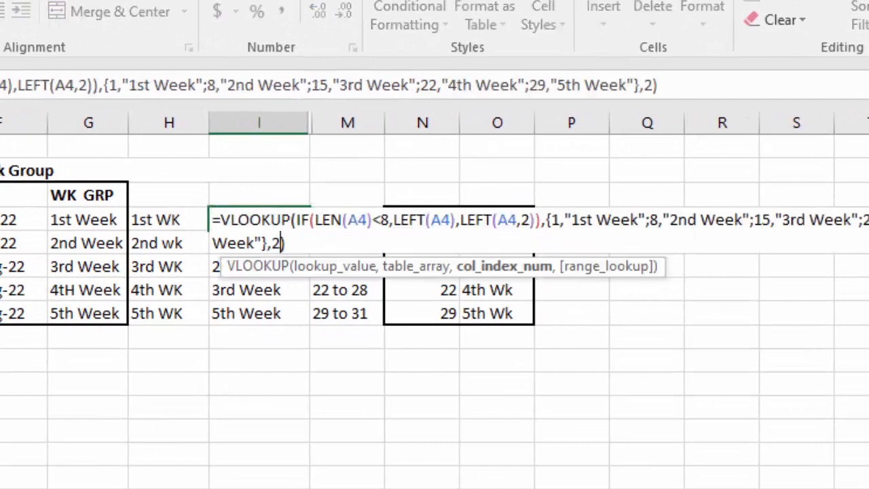
pyautogui.press('Right')
pyautogui.write('==')
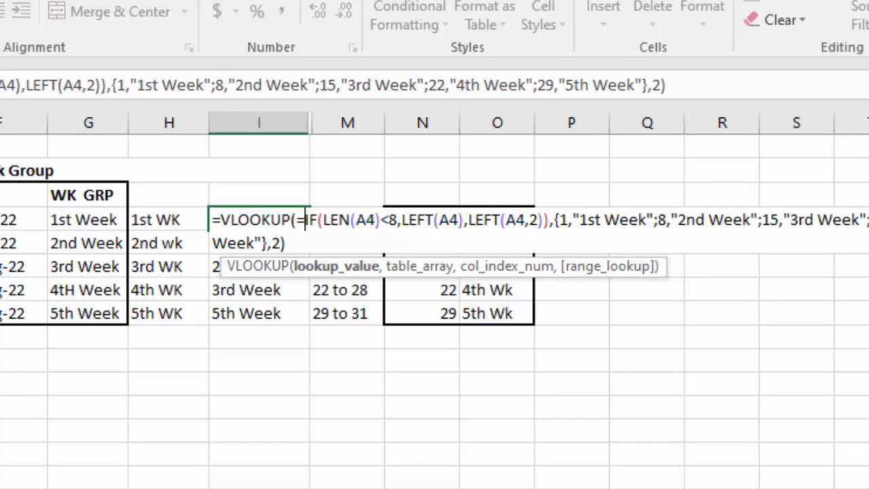
pyautogui.press('BackSpace')
pyautogui.press('BackSpace')
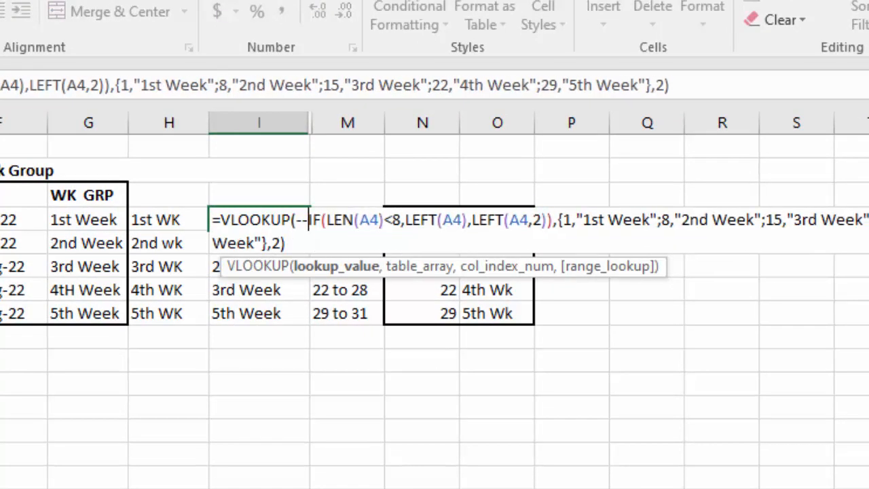
pyautogui.press('Return')
# - Fill the VLOOKUP formula from I4 down through I8
pyautogui.press('Up')
pyautogui.hotkey('shift', 'Down')
pyautogui.hotkey('shift', 'Down')
pyautogui.hotkey('shift', 'Down')
pyautogui.hotkey('shift', 'Down')
pyautogui.hotkey('ctrl', 'd')
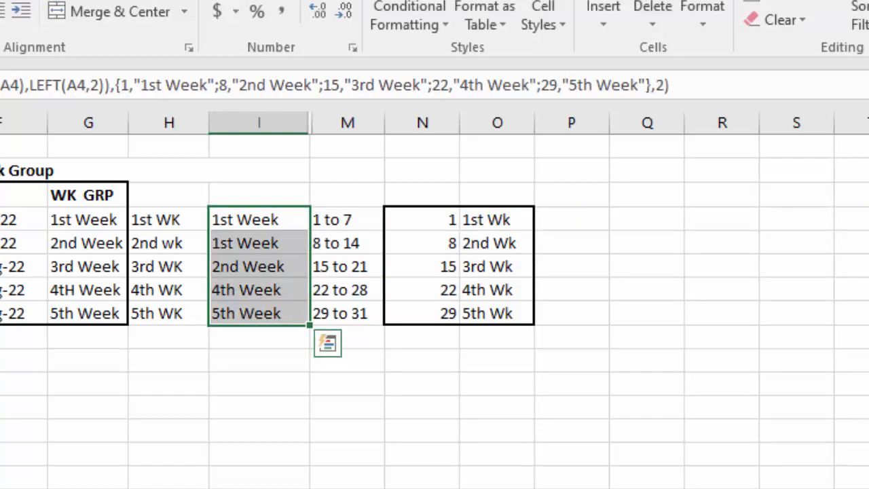
# - Compare the week groups in column I with the days extracted in column B, starting at row 5
pyautogui.press('Down')
pyautogui.press('Left')
pyautogui.press('Left')
pyautogui.press('Left')
pyautogui.press('Left')
pyautogui.press('Left')
pyautogui.press('Left')
pyautogui.press('Left')
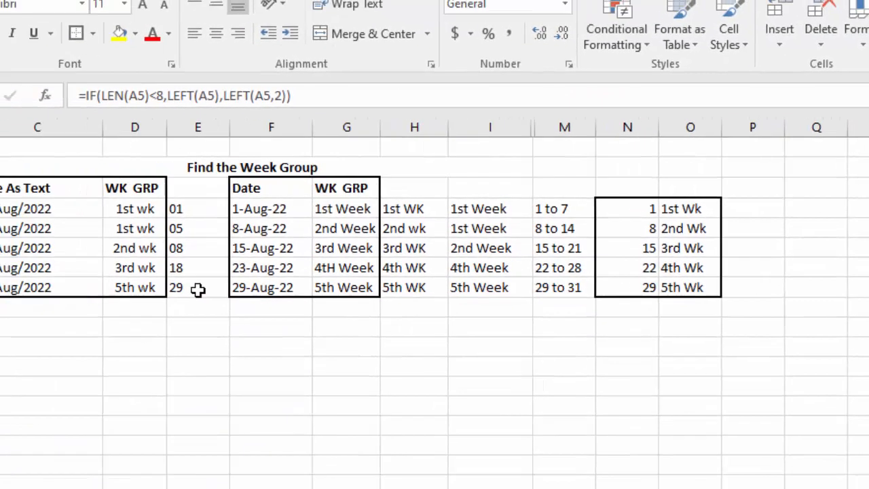
# - Review the nested IF week-group formulas in columns H and G for the real dates in column F
pyautogui.press('Up')
pyautogui.press('Right')
pyautogui.press('Right')
pyautogui.press('Right')
pyautogui.press('Right')
pyautogui.press('Right')
pyautogui.press('Right')
pyautogui.press('Down')
pyautogui.press('Down')
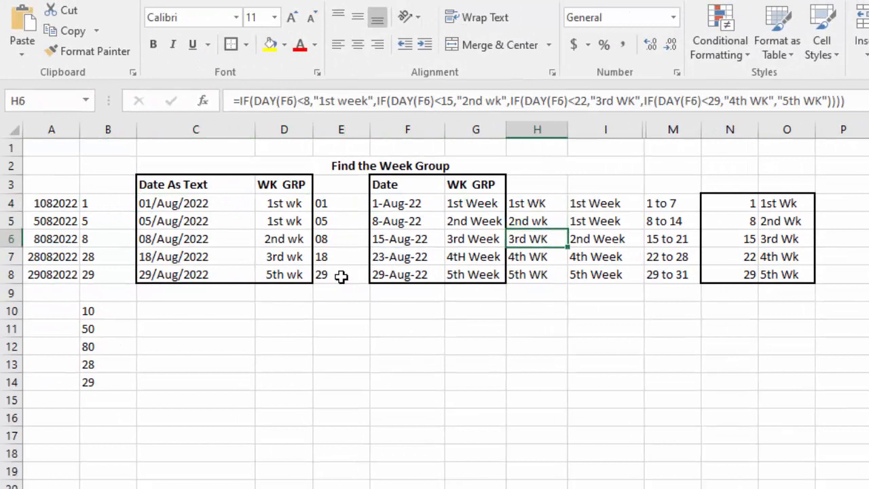
pyautogui.press('Down')
pyautogui.press('Down')
pyautogui.press('Up')
pyautogui.press('Up')
pyautogui.press('Up')
pyautogui.press('Up')
pyautogui.press('Left')
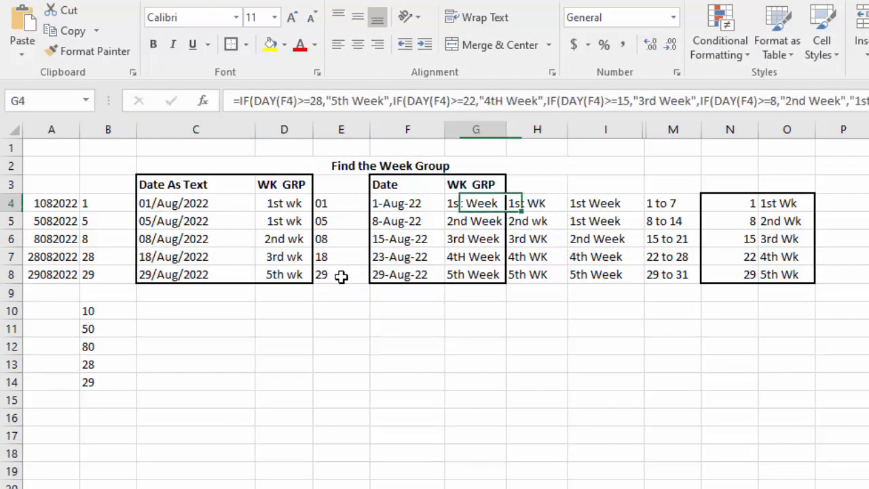
# - Examine the numeric dates in column A, the extracted days in column B and the LEFT formulas from B10 down
pyautogui.press('Left')
pyautogui.press('Left')
pyautogui.press('Left')
pyautogui.press('Left')
pyautogui.press('Left')
pyautogui.press('Left')
pyautogui.press('Up')
pyautogui.press('Right')
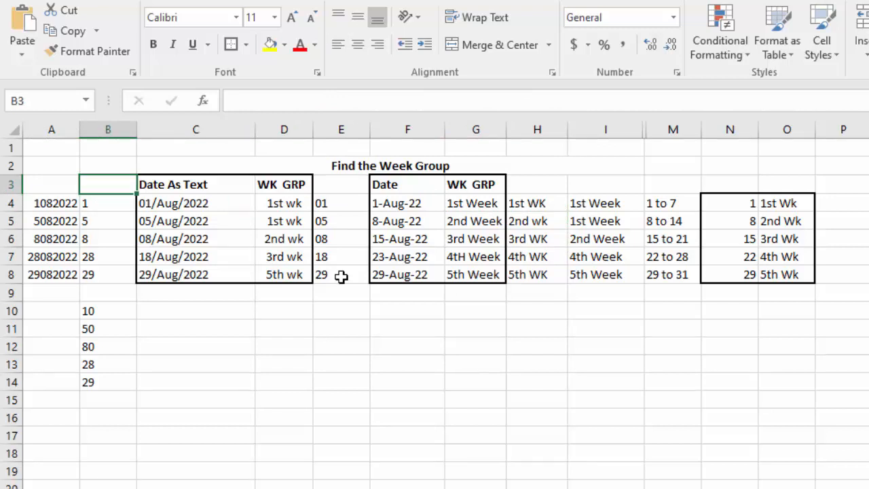
pyautogui.press('Down')
pyautogui.press('Left')
pyautogui.press('Down')
pyautogui.press('Down')
pyautogui.press('Down')
pyautogui.press('Down')
pyautogui.press('Down')
pyautogui.press('Down')
pyautogui.press('Right')
pyautogui.press('Down')
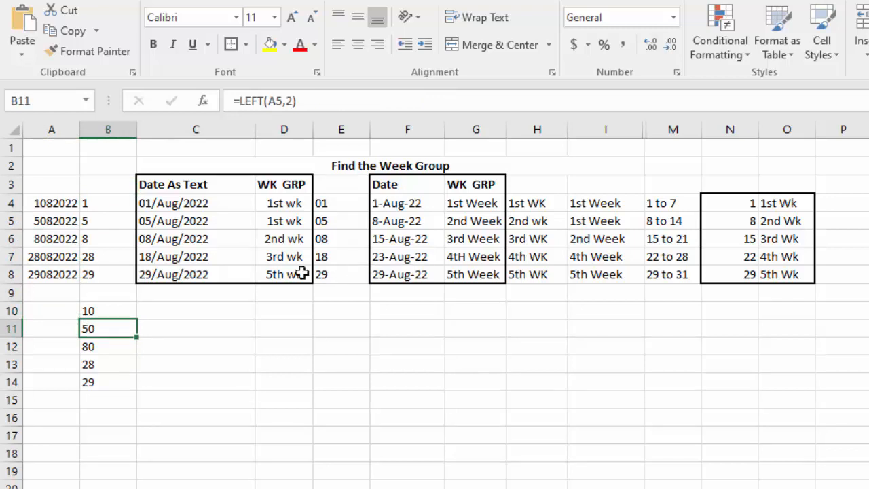
# - Review the text dates in C3:C8, the VLOOKUP formula in D4 and the LEFT formula in E4
pyautogui.click(174, 218)
pyautogui.press('Up')
pyautogui.press('Up')
pyautogui.hotkey('ctrl', 'shift', 'Down')
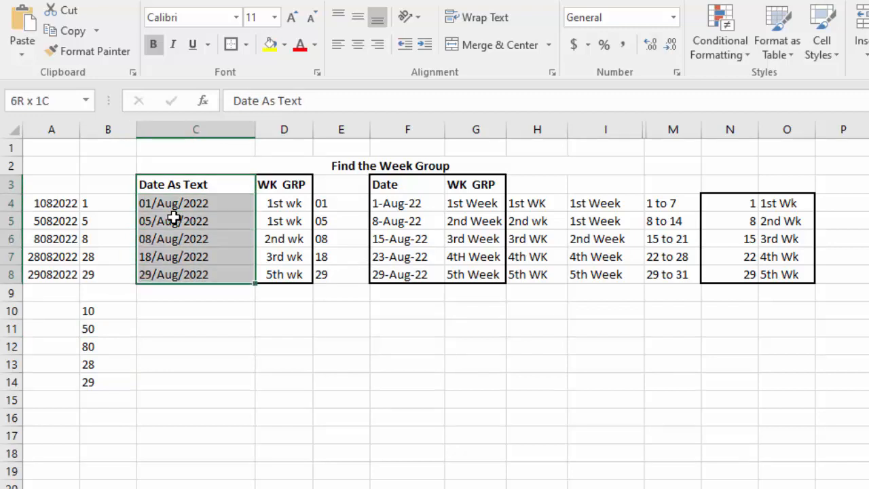
pyautogui.press('Down')
pyautogui.press('Right')
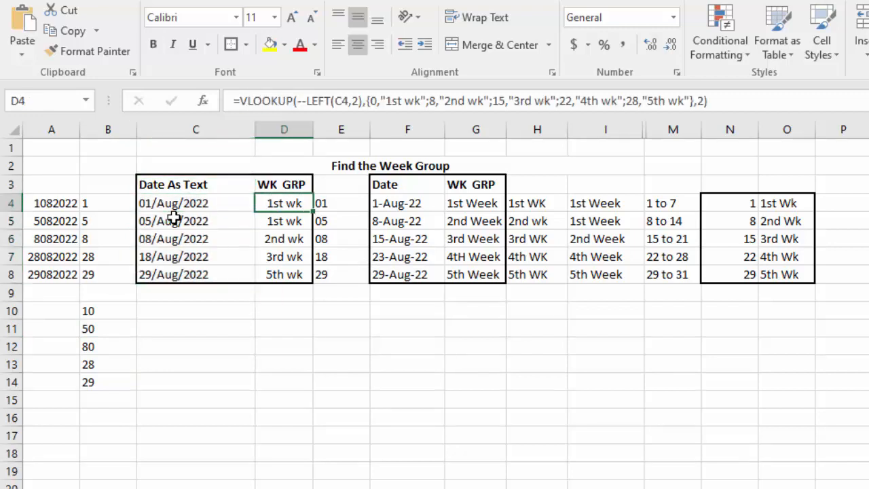
pyautogui.press('Down')
pyautogui.press('Up')
pyautogui.press('Left')
pyautogui.hotkey('shift', 'Right')
pyautogui.hotkey('shift', 'Down')
pyautogui.press('Right')
pyautogui.press('Right')
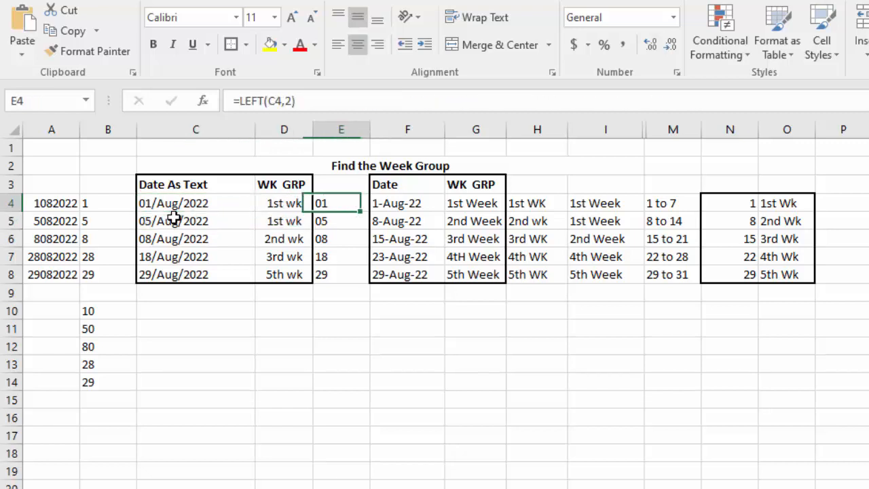
# - Compare the real dates starting at F4 with the numeric dates starting at A4 and the extracted text day in E4
pyautogui.press('Right')
pyautogui.hotkey('ctrl', 'shift', 'Right')
pyautogui.hotkey('ctrl', 'shift', 'Down')
pyautogui.press('Left')
pyautogui.press('Right')
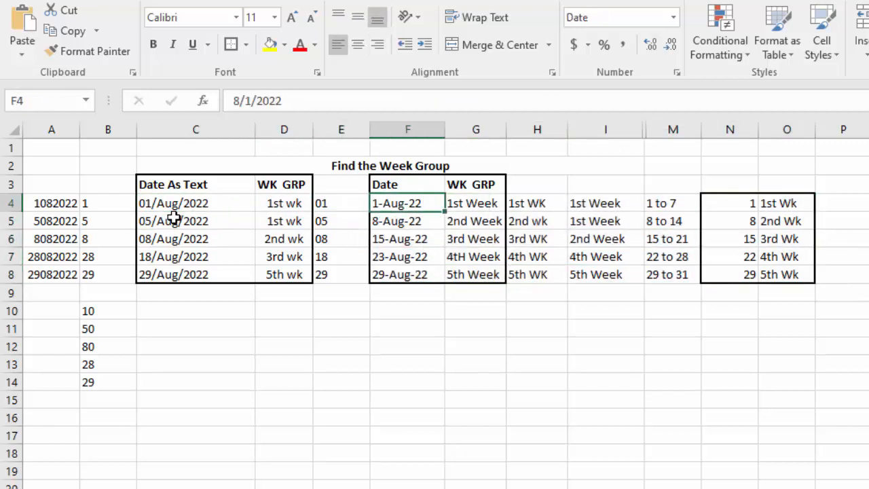
pyautogui.press('Down')
pyautogui.press('Left')
pyautogui.press('Left')
pyautogui.press('Up')
pyautogui.press('Left')
pyautogui.press('Left')
pyautogui.press('Left')
pyautogui.hotkey('shift', 'Down')
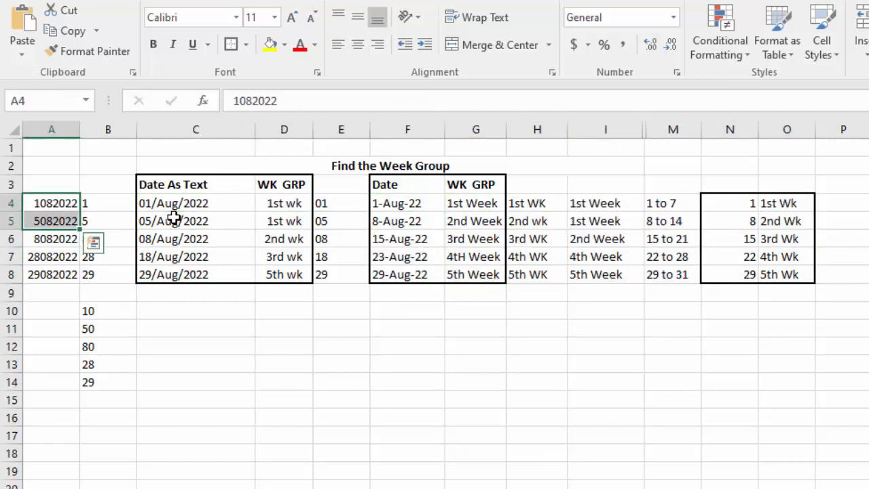
pyautogui.press('Right')
pyautogui.press('Right')
pyautogui.press('Right')
pyautogui.press('Right')
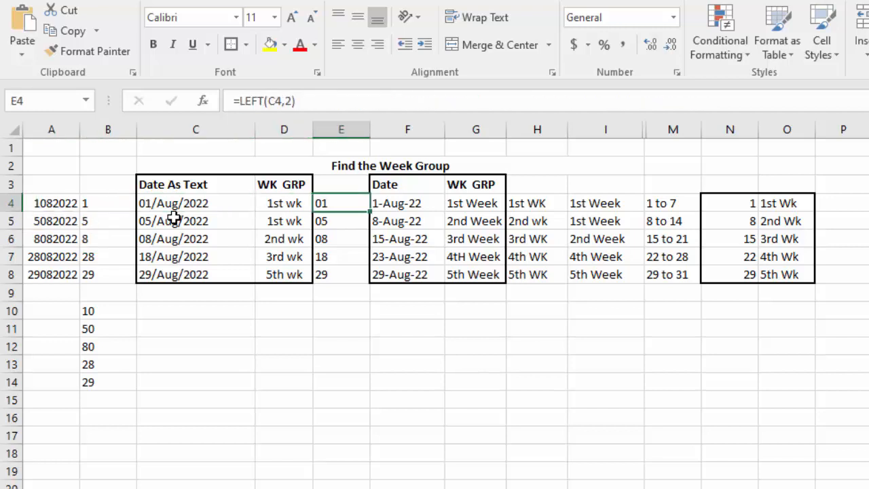